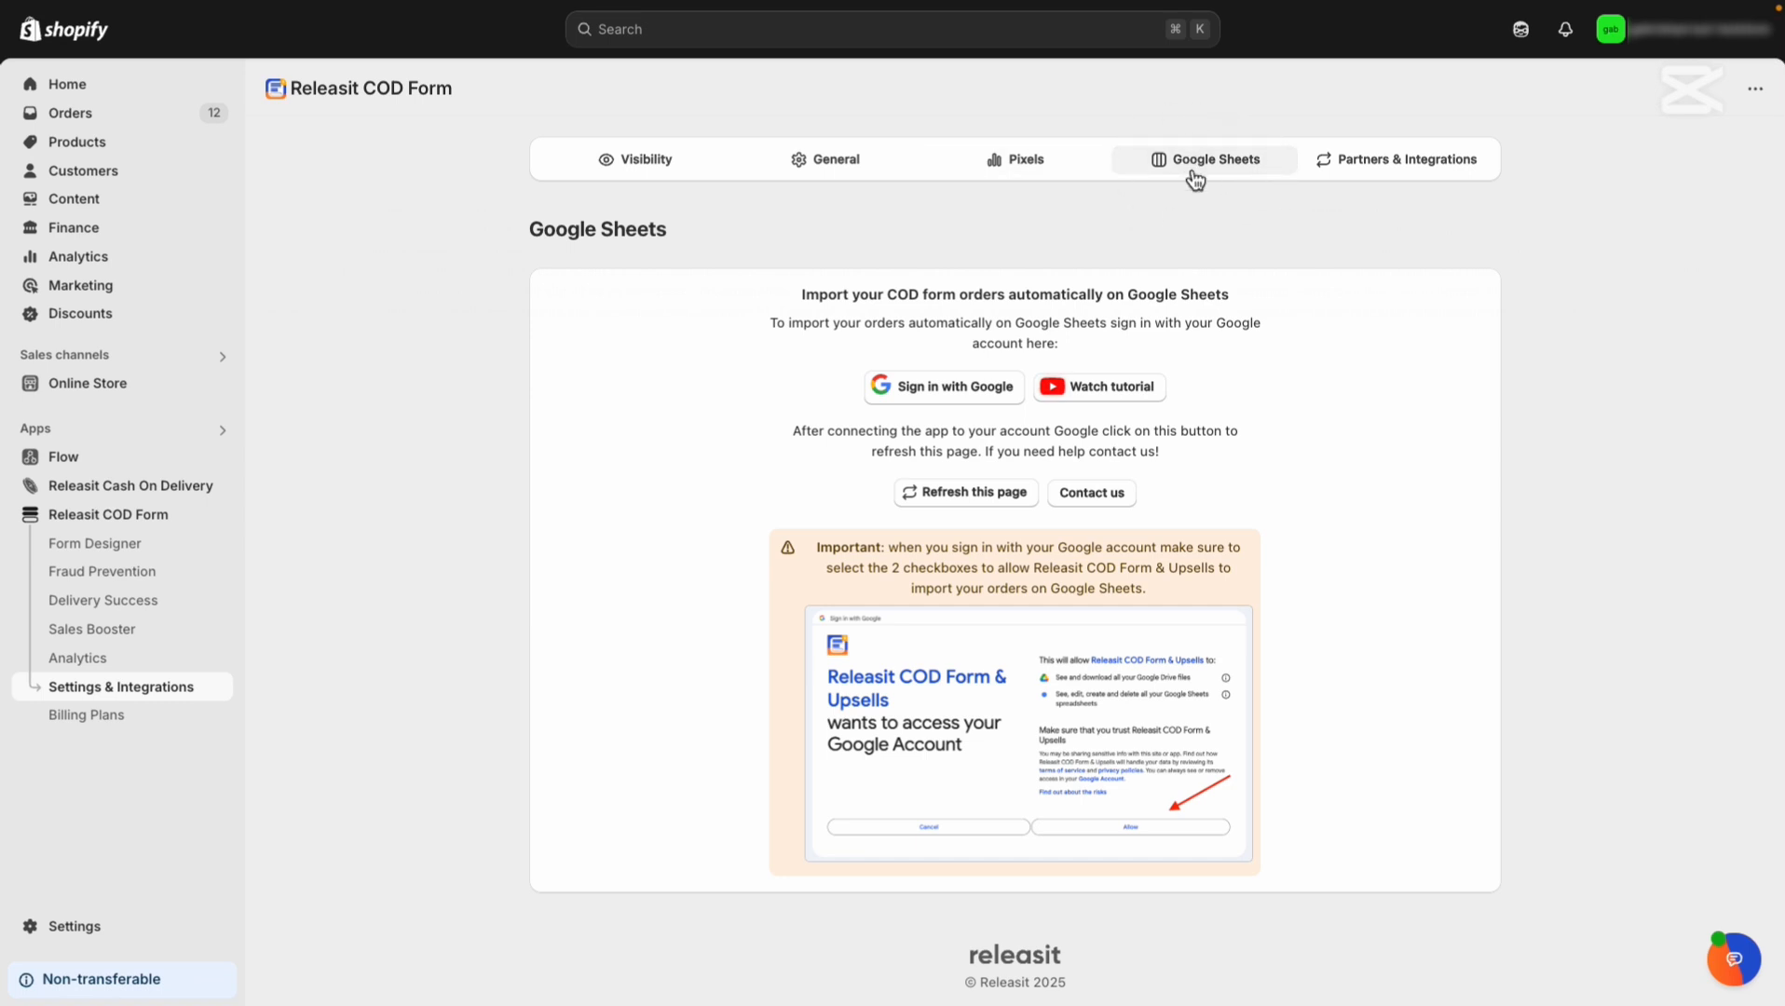
Sign in with Google, choose the account, and allow Releasit access to Google Sheets.
click(956, 397)
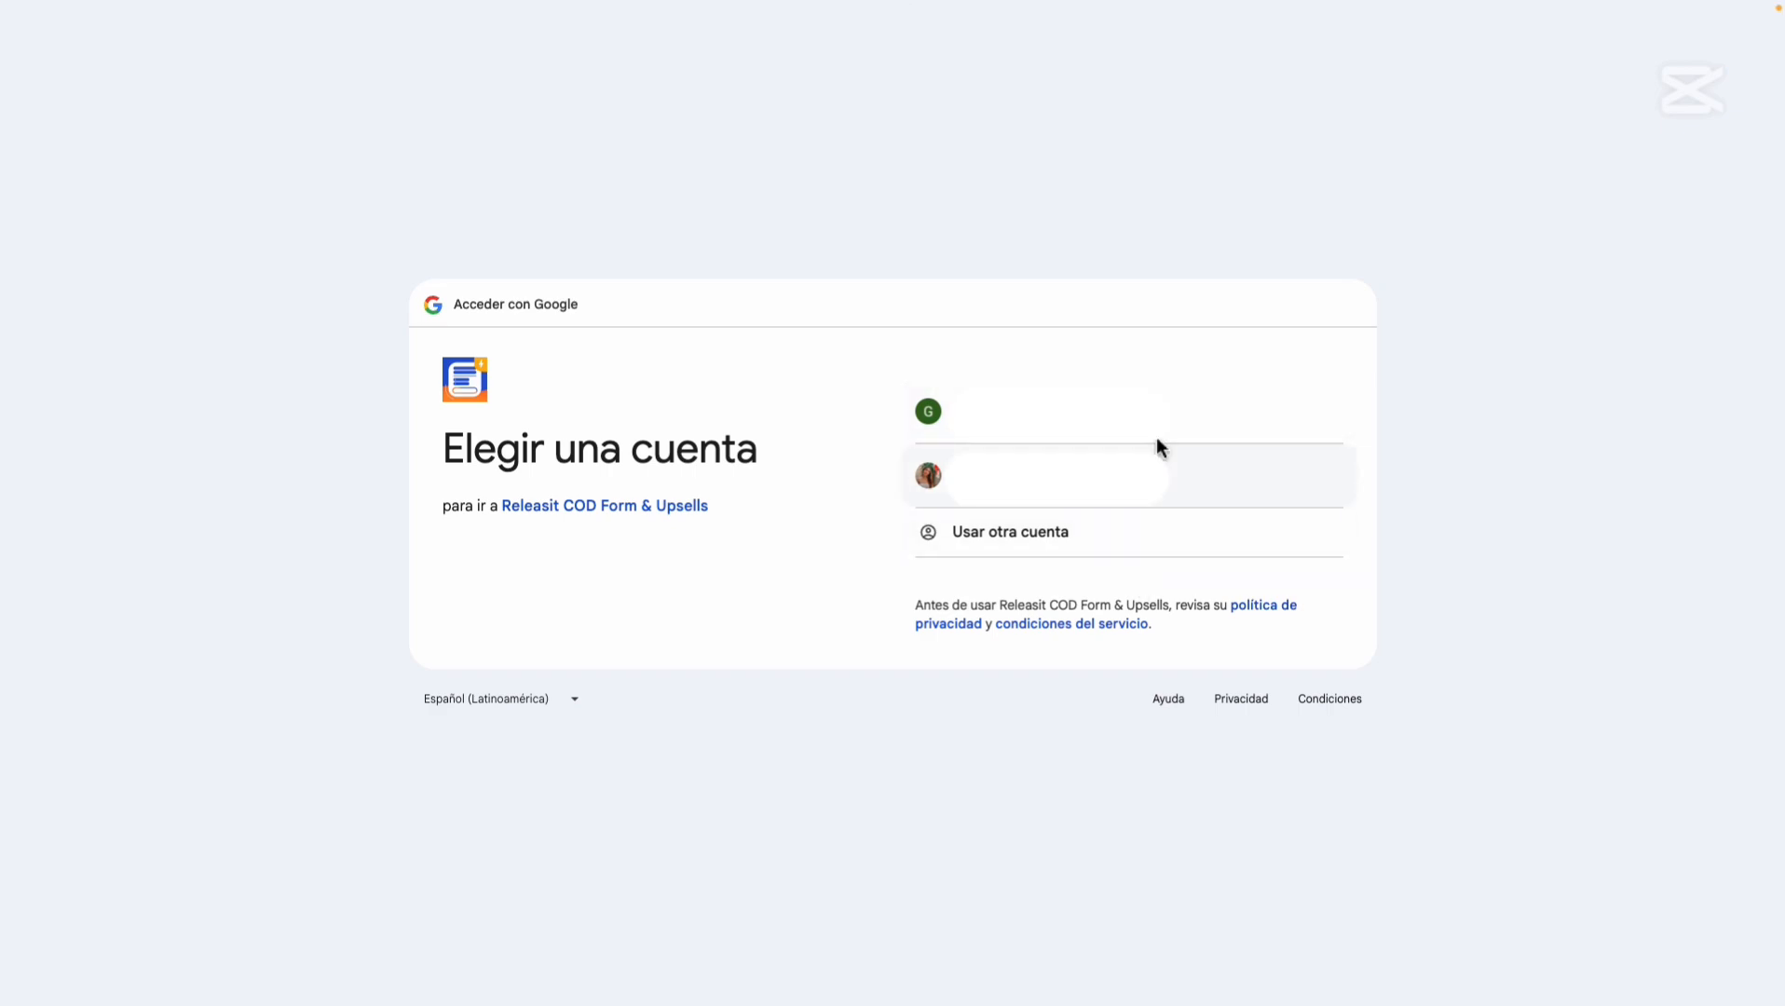
click(1155, 415)
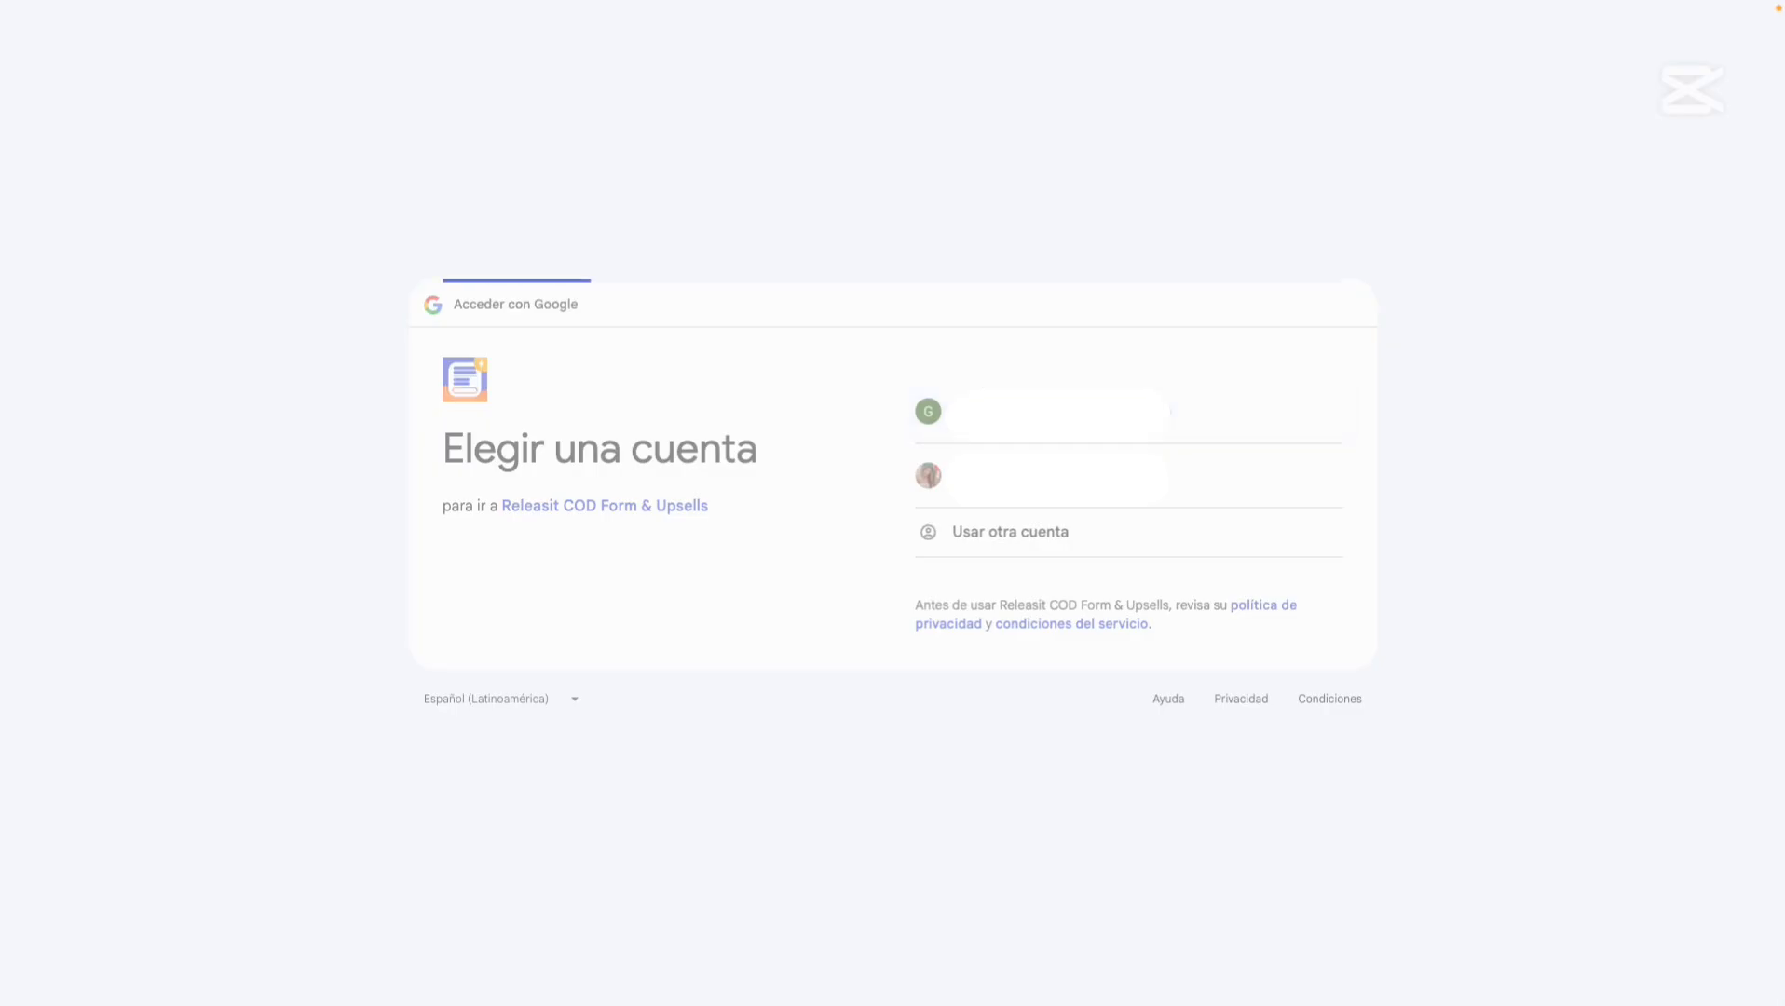
click(1228, 705)
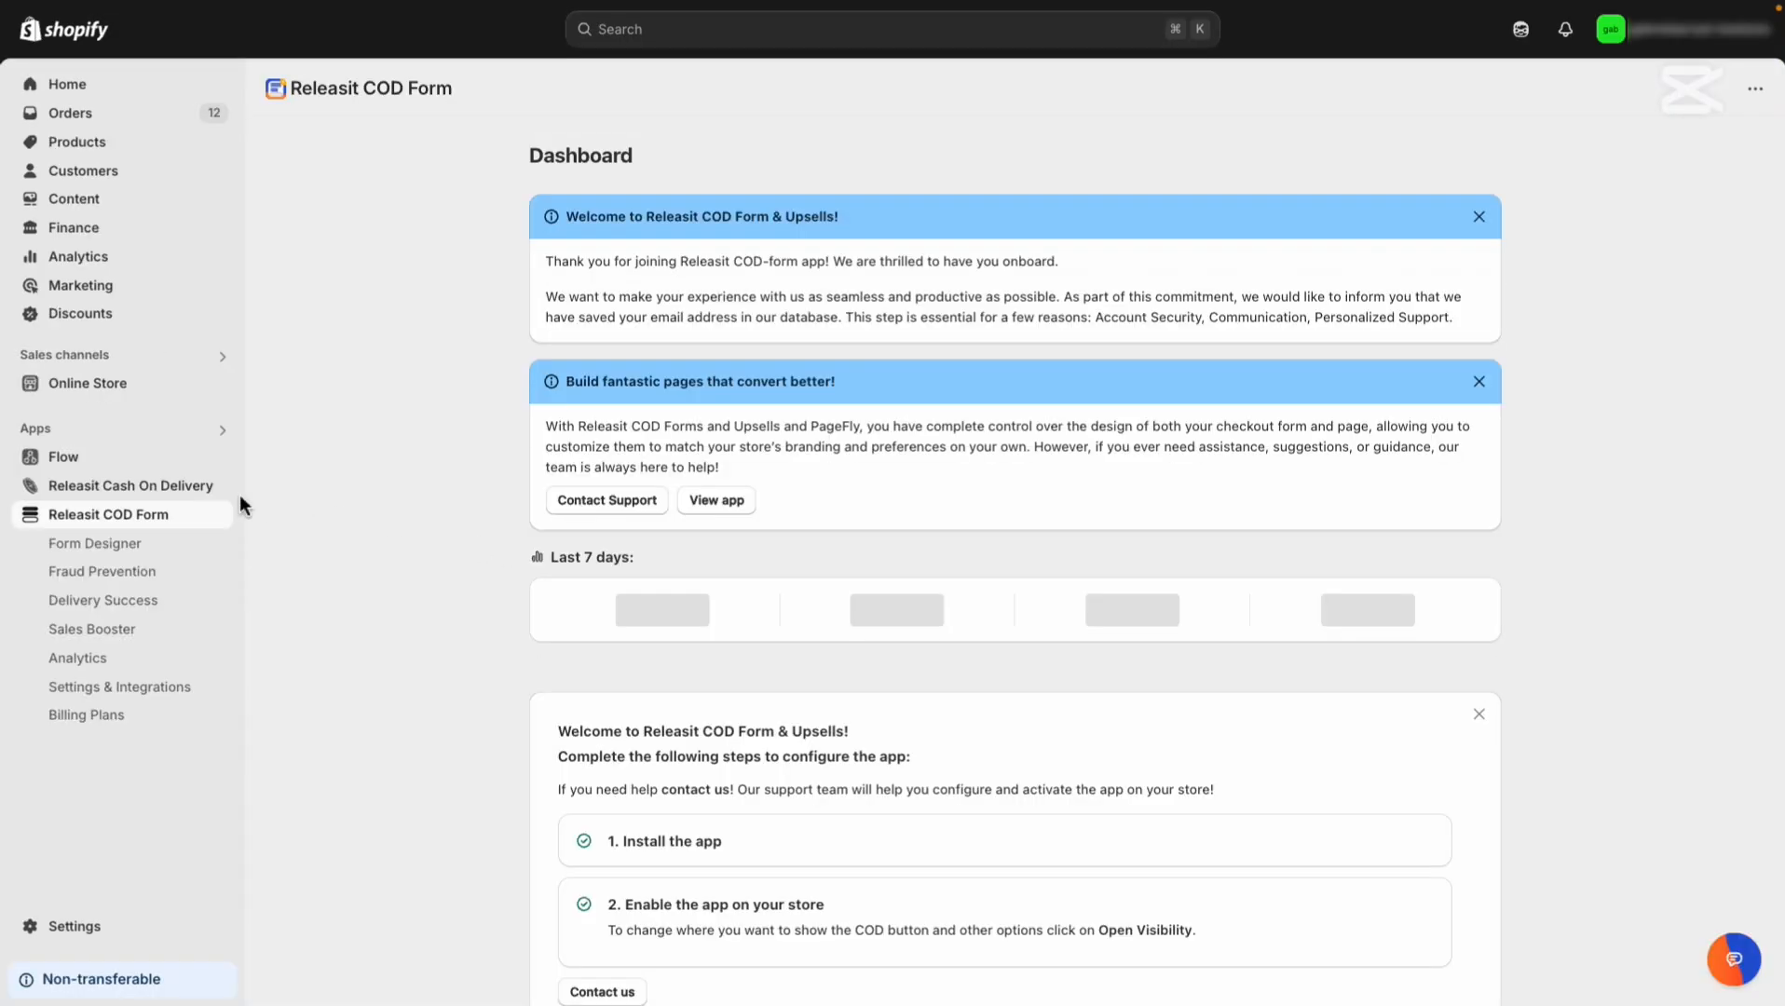
Open the Google Sheets integration settings and toggle automatic order import off and back on.
click(114, 686)
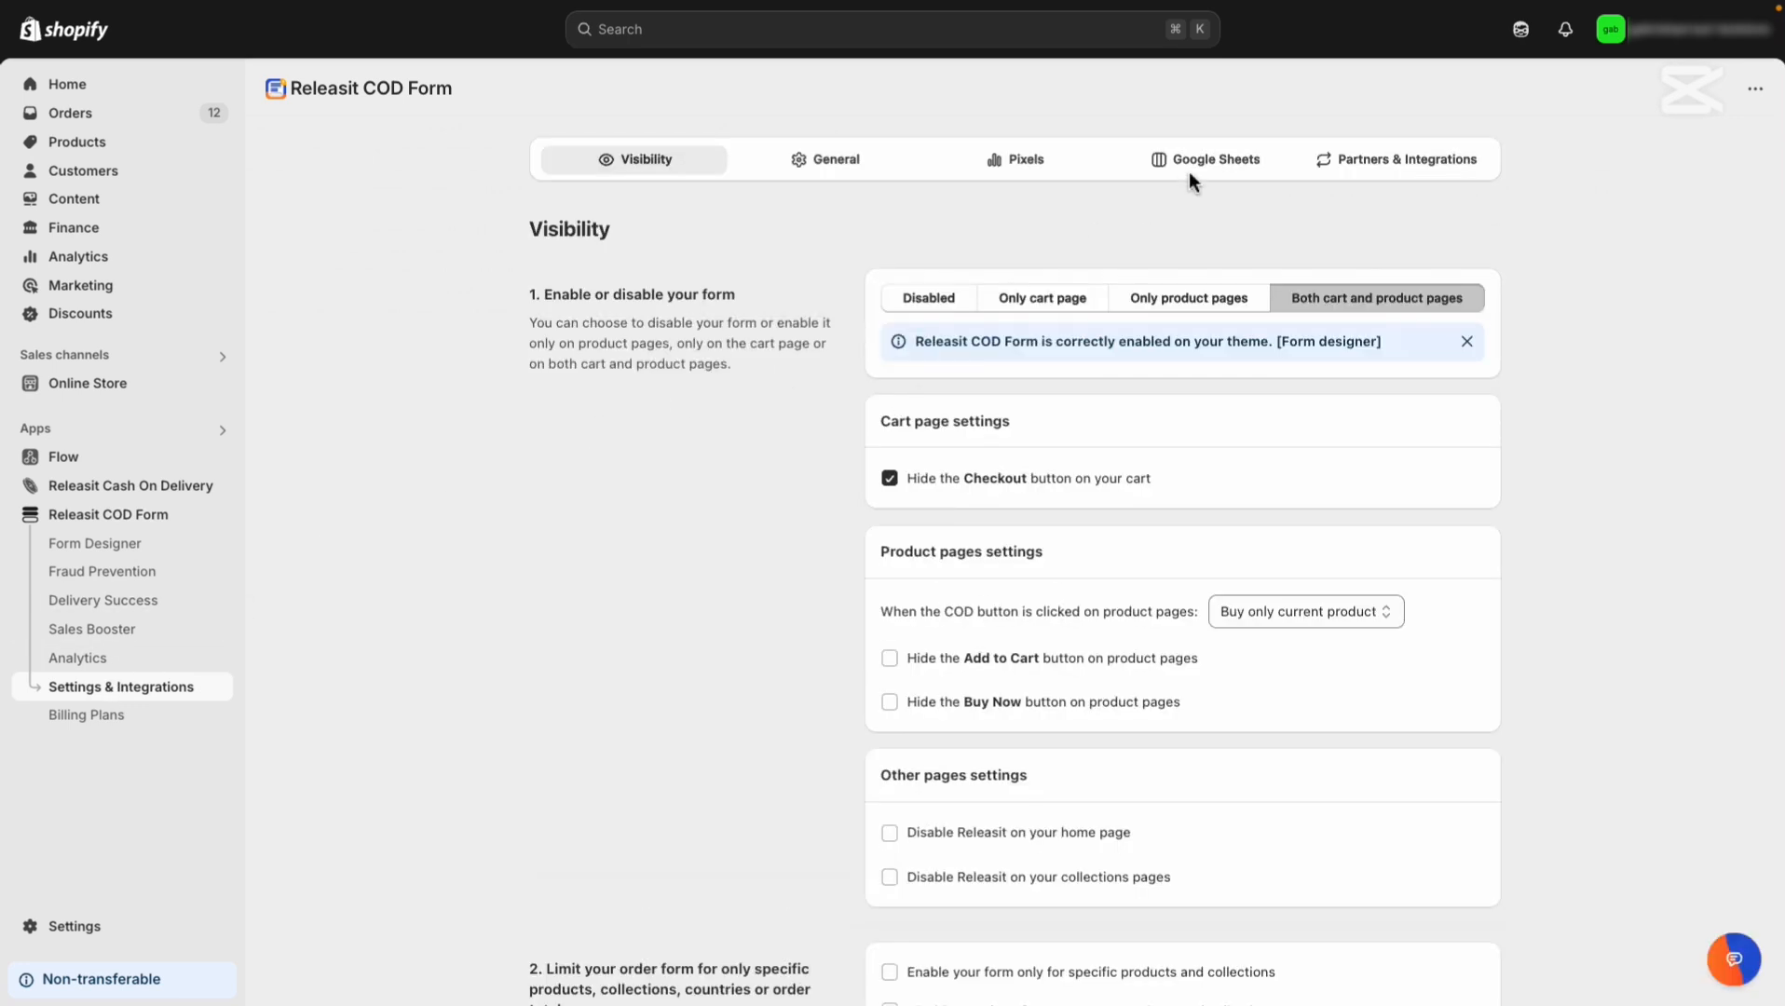
click(1214, 170)
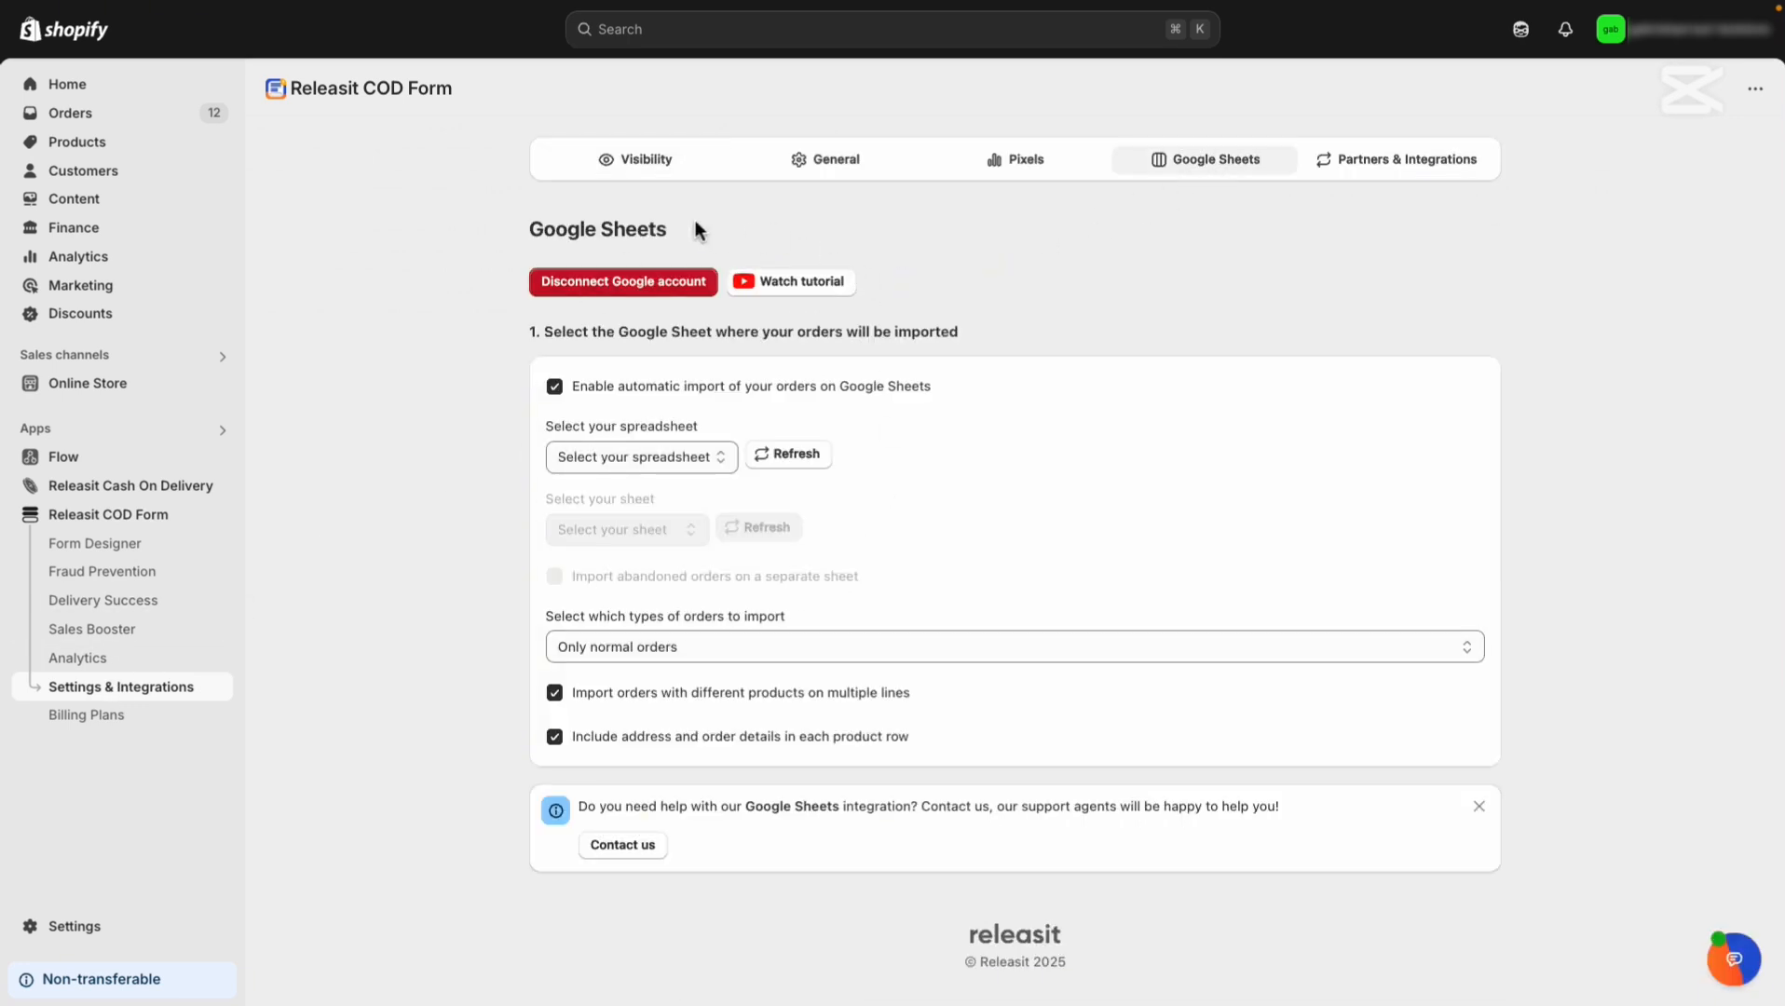
drag(933, 385, 584, 401)
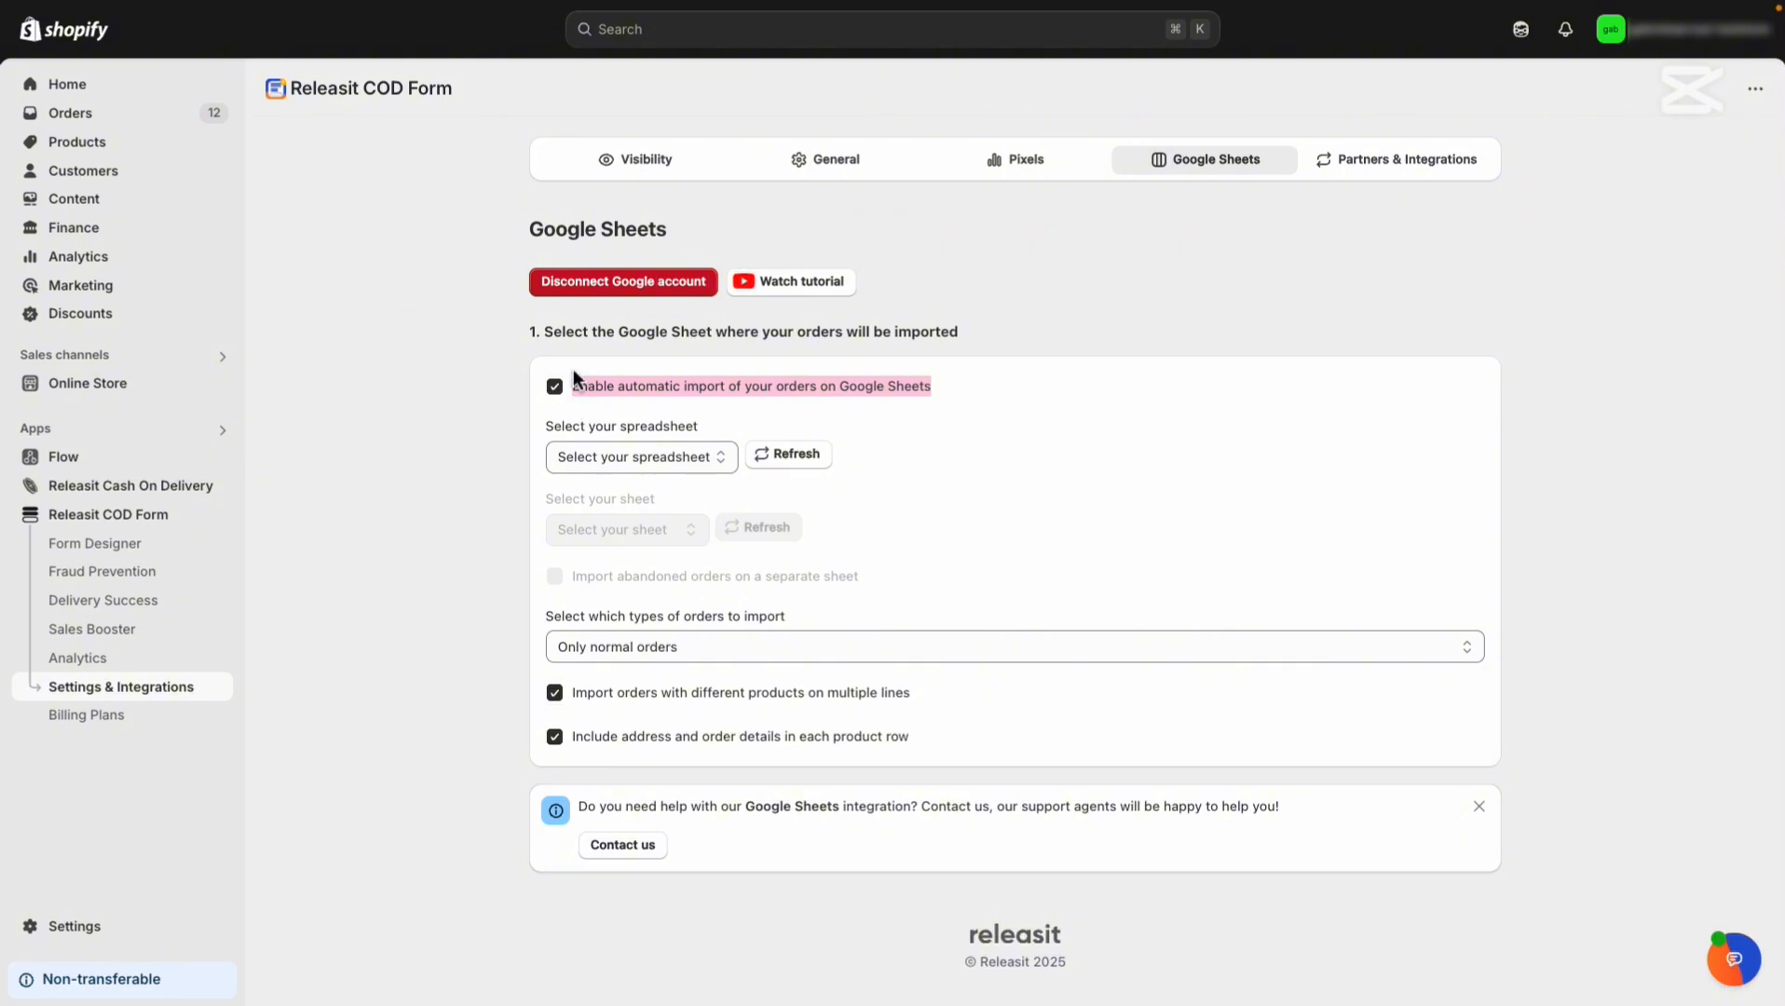
click(566, 408)
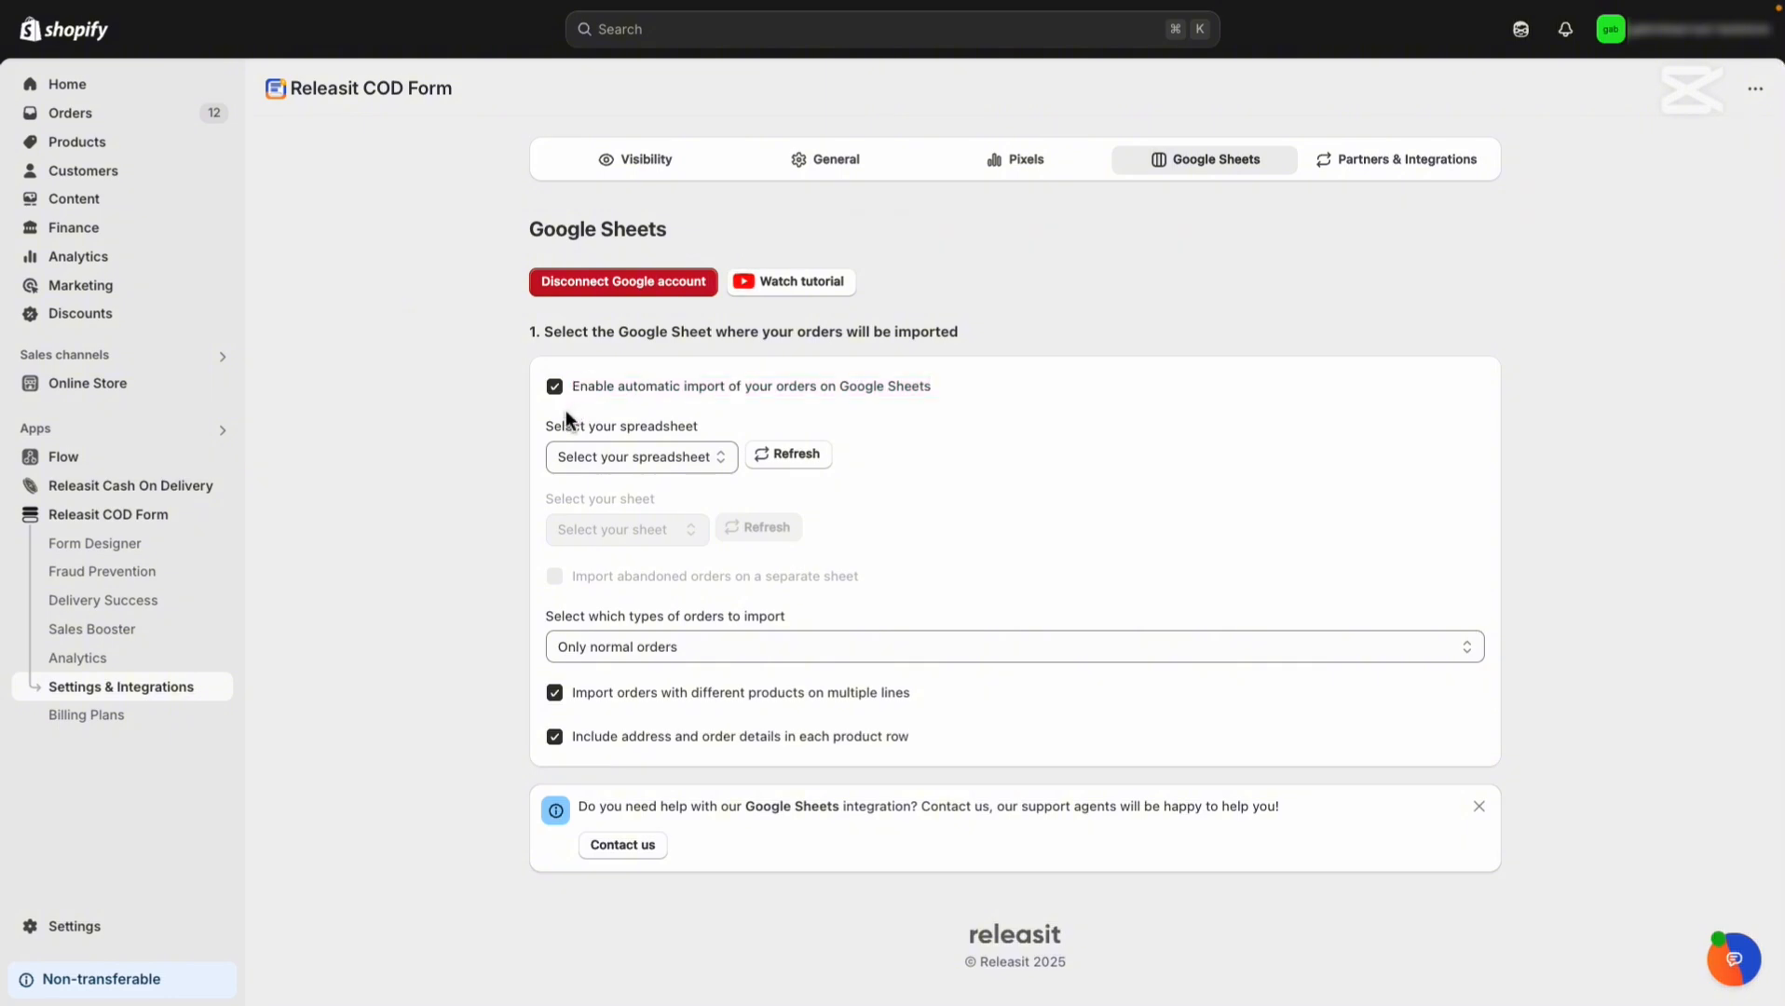
click(556, 387)
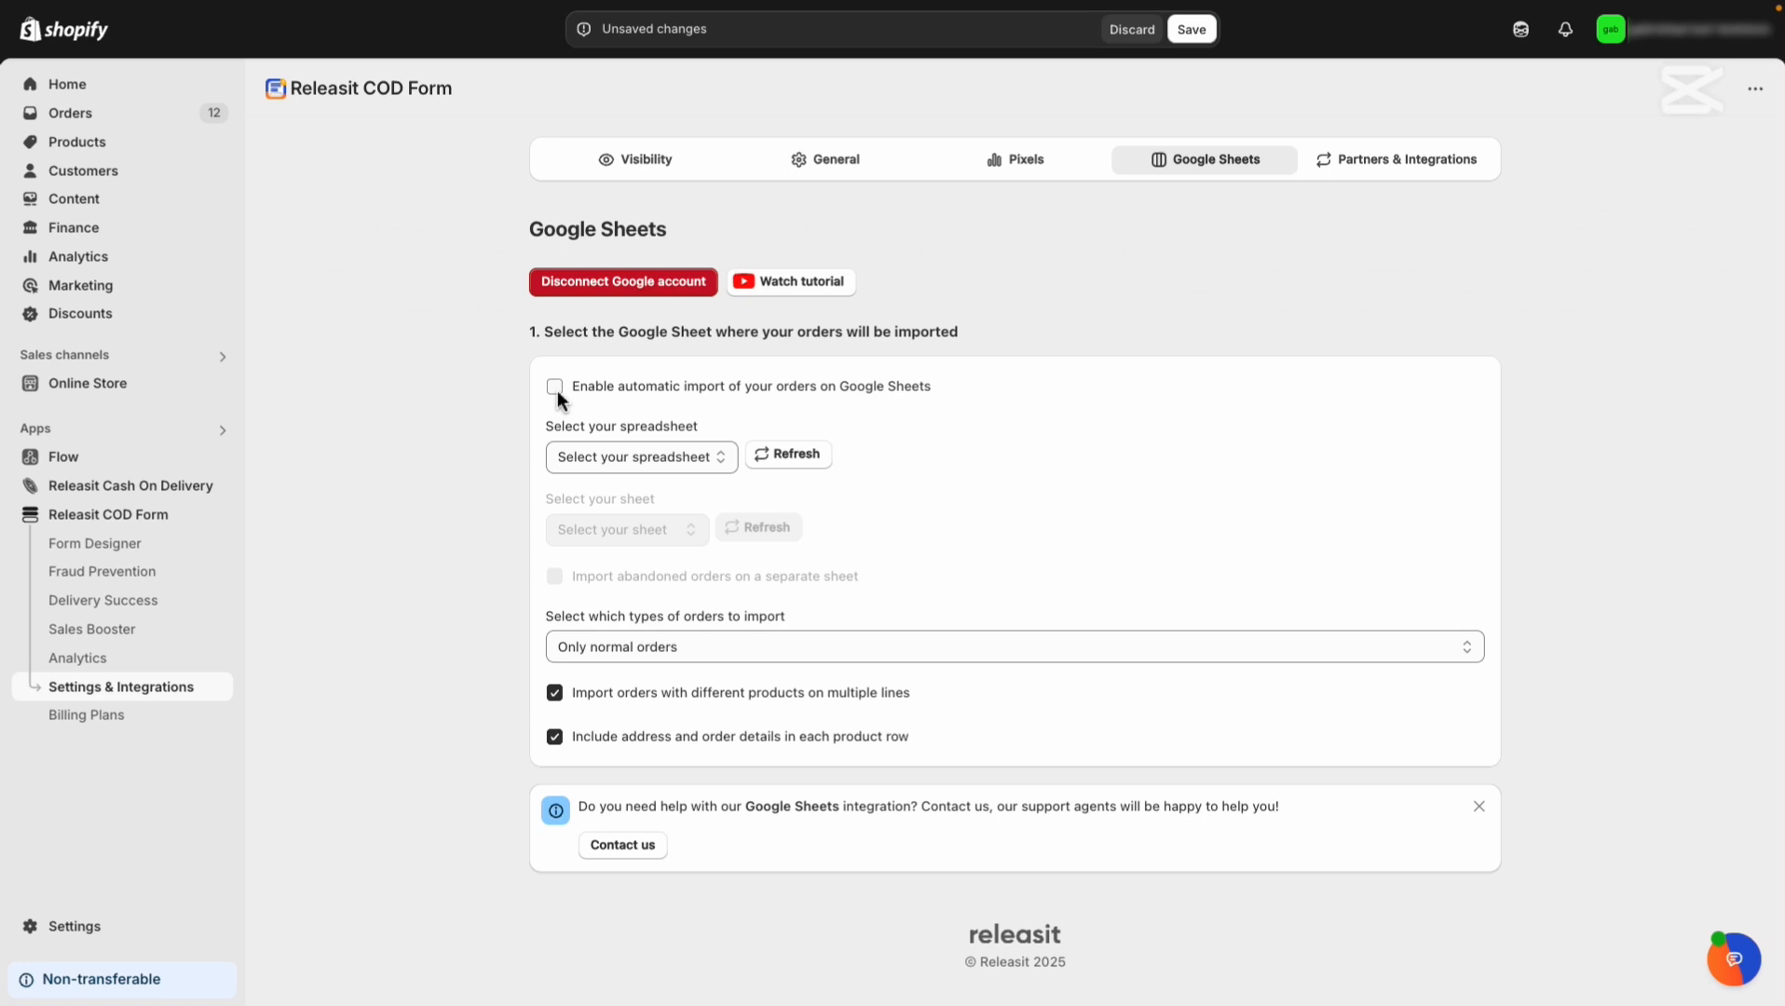
click(555, 388)
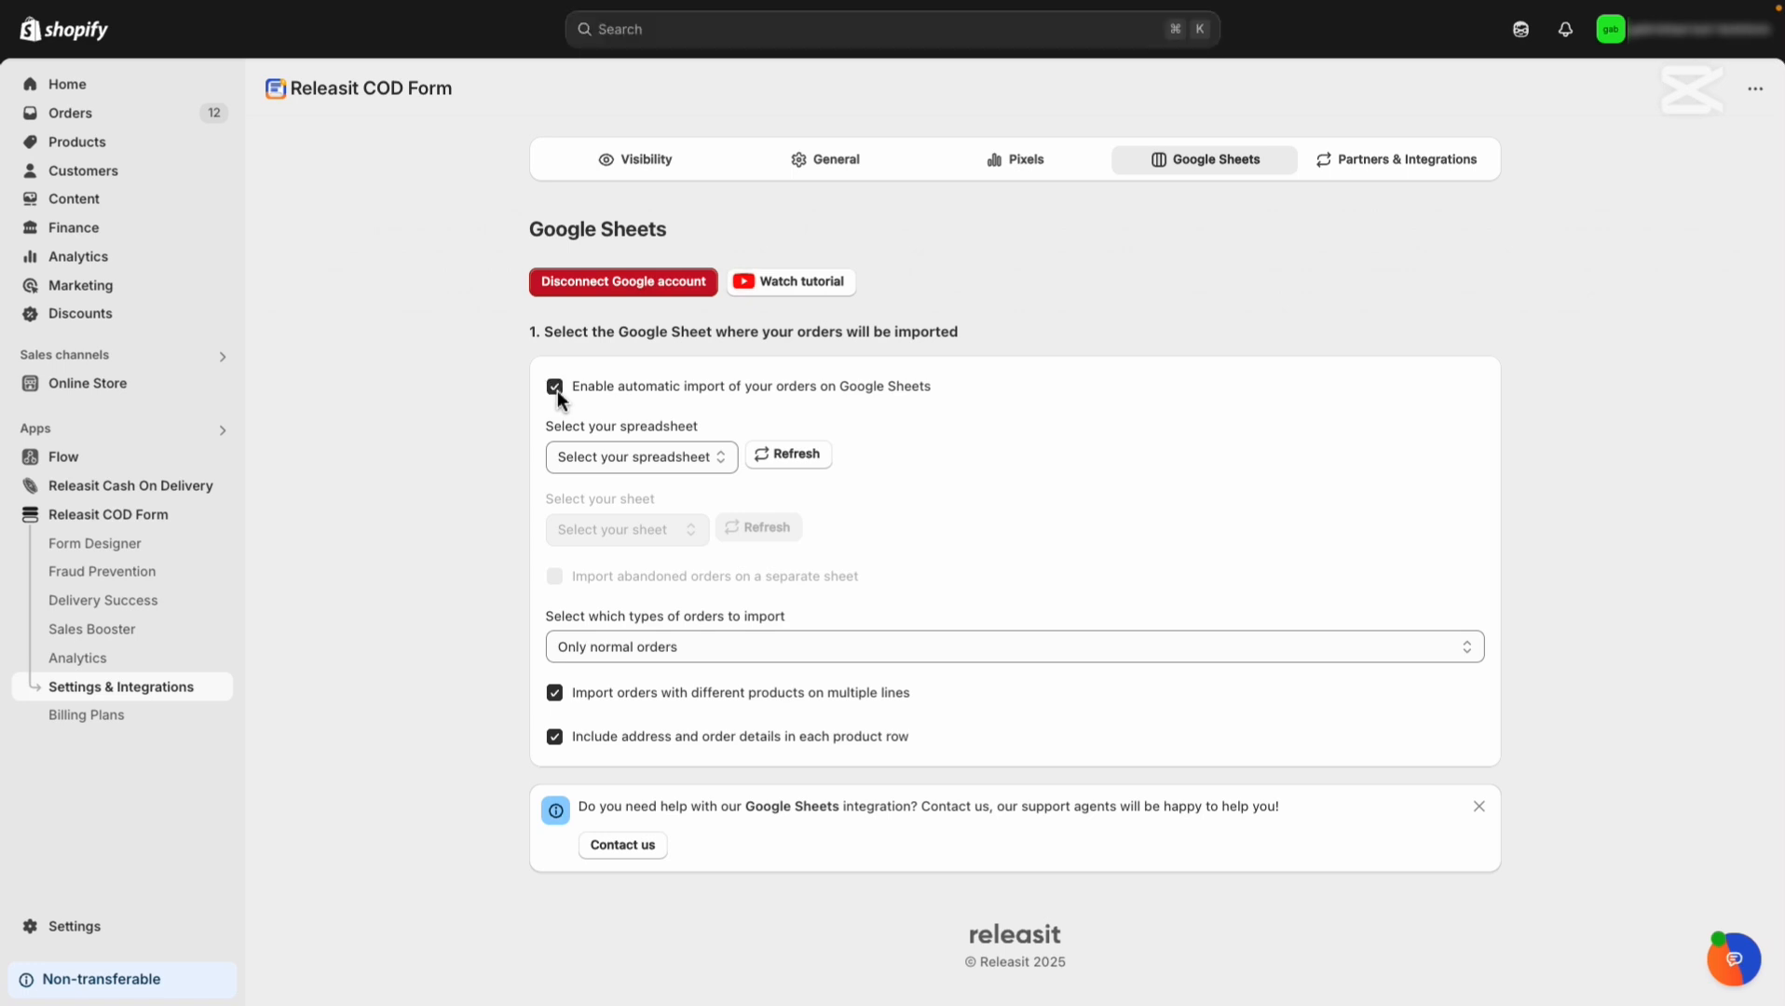
drag(549, 428, 622, 428)
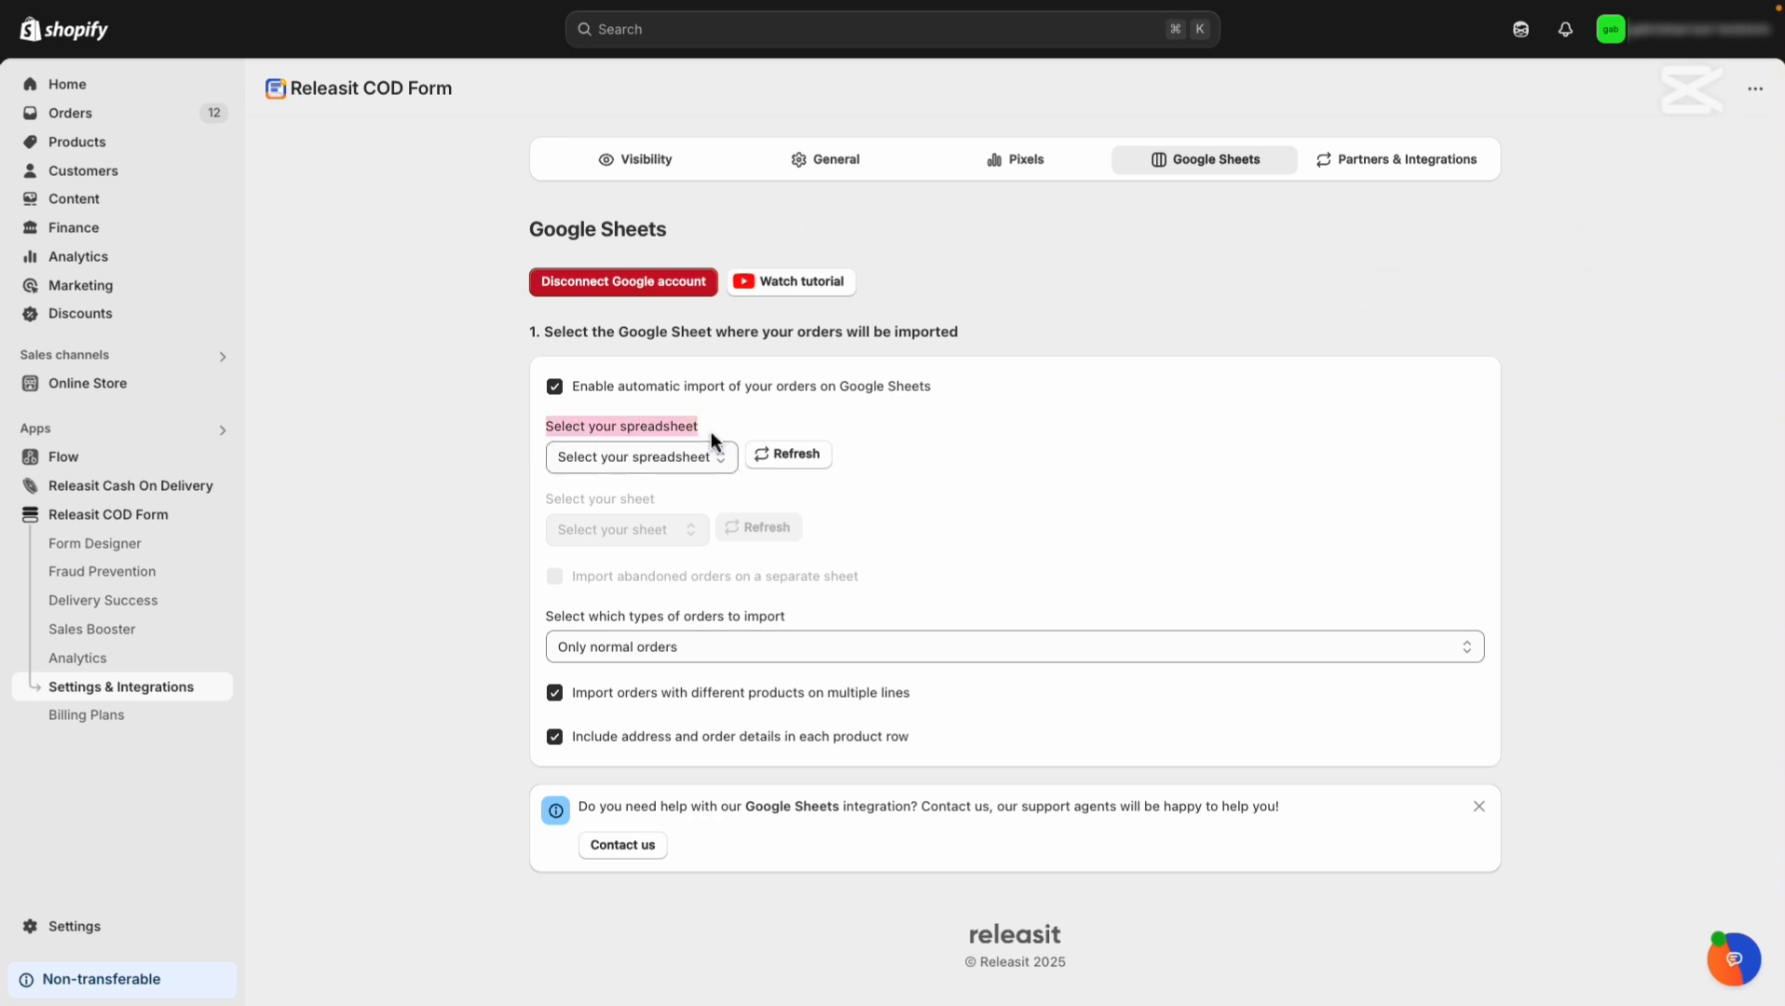
Choose the Test 3 spreadsheet as the destination and refresh the spreadsheet list.
click(735, 458)
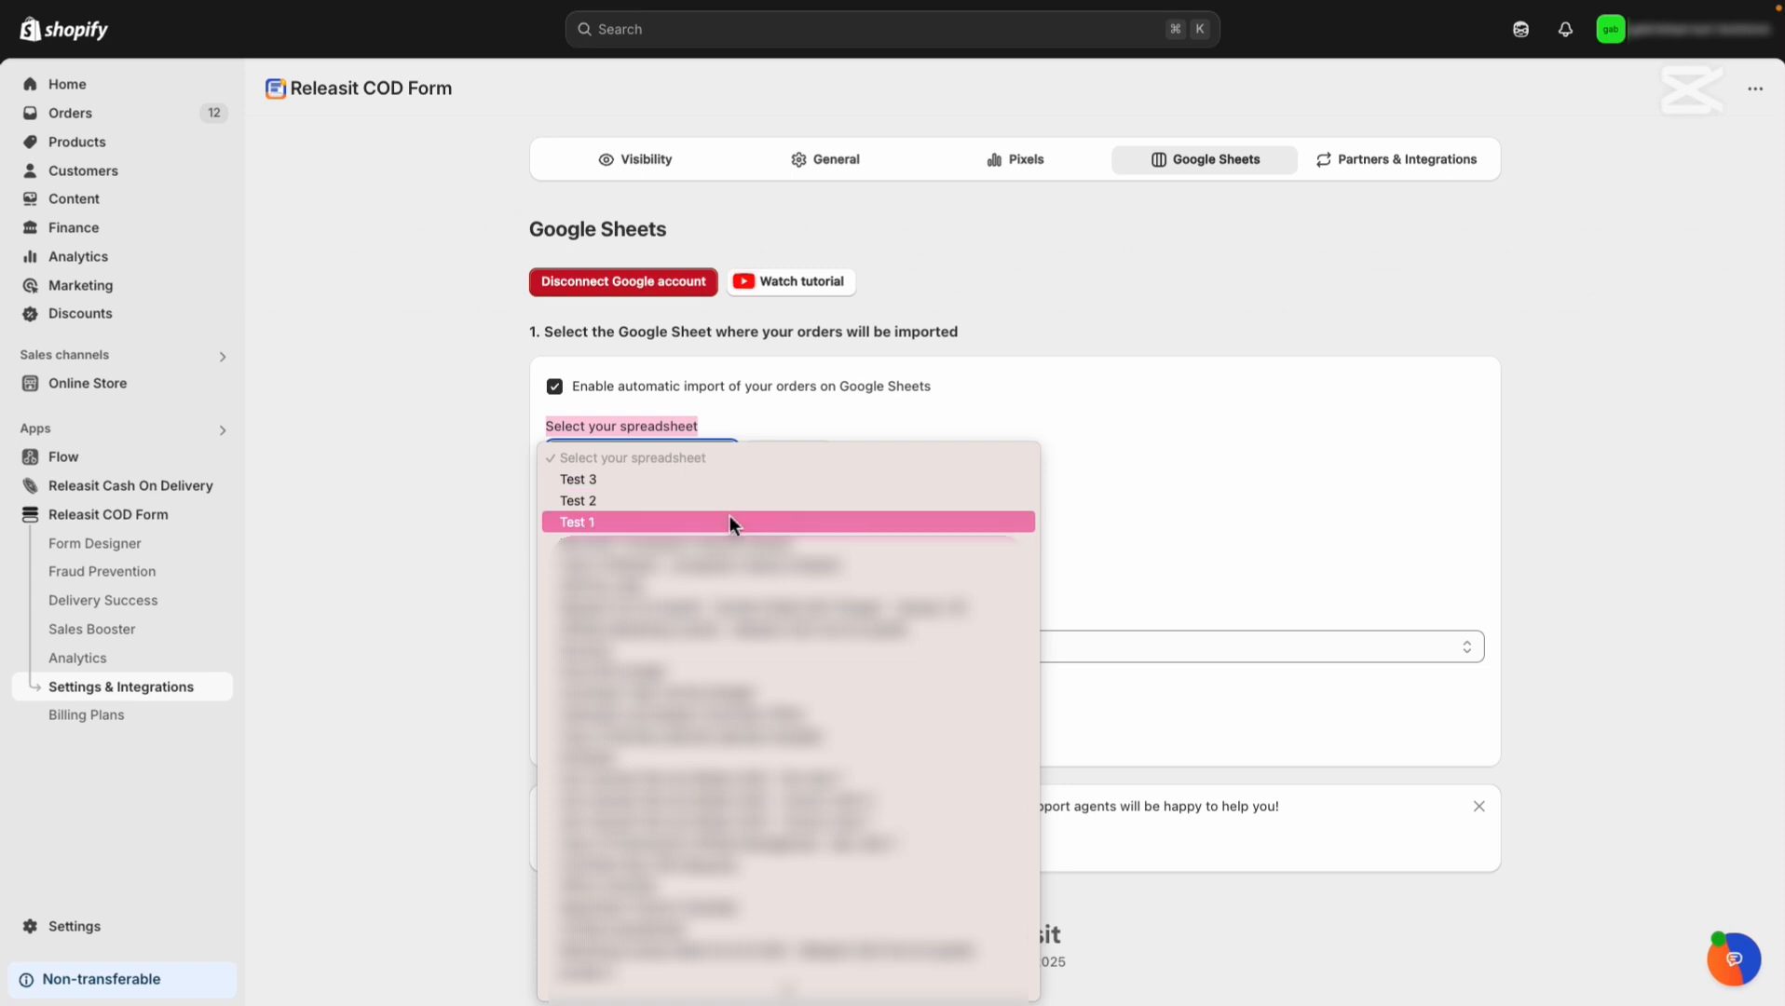
click(730, 487)
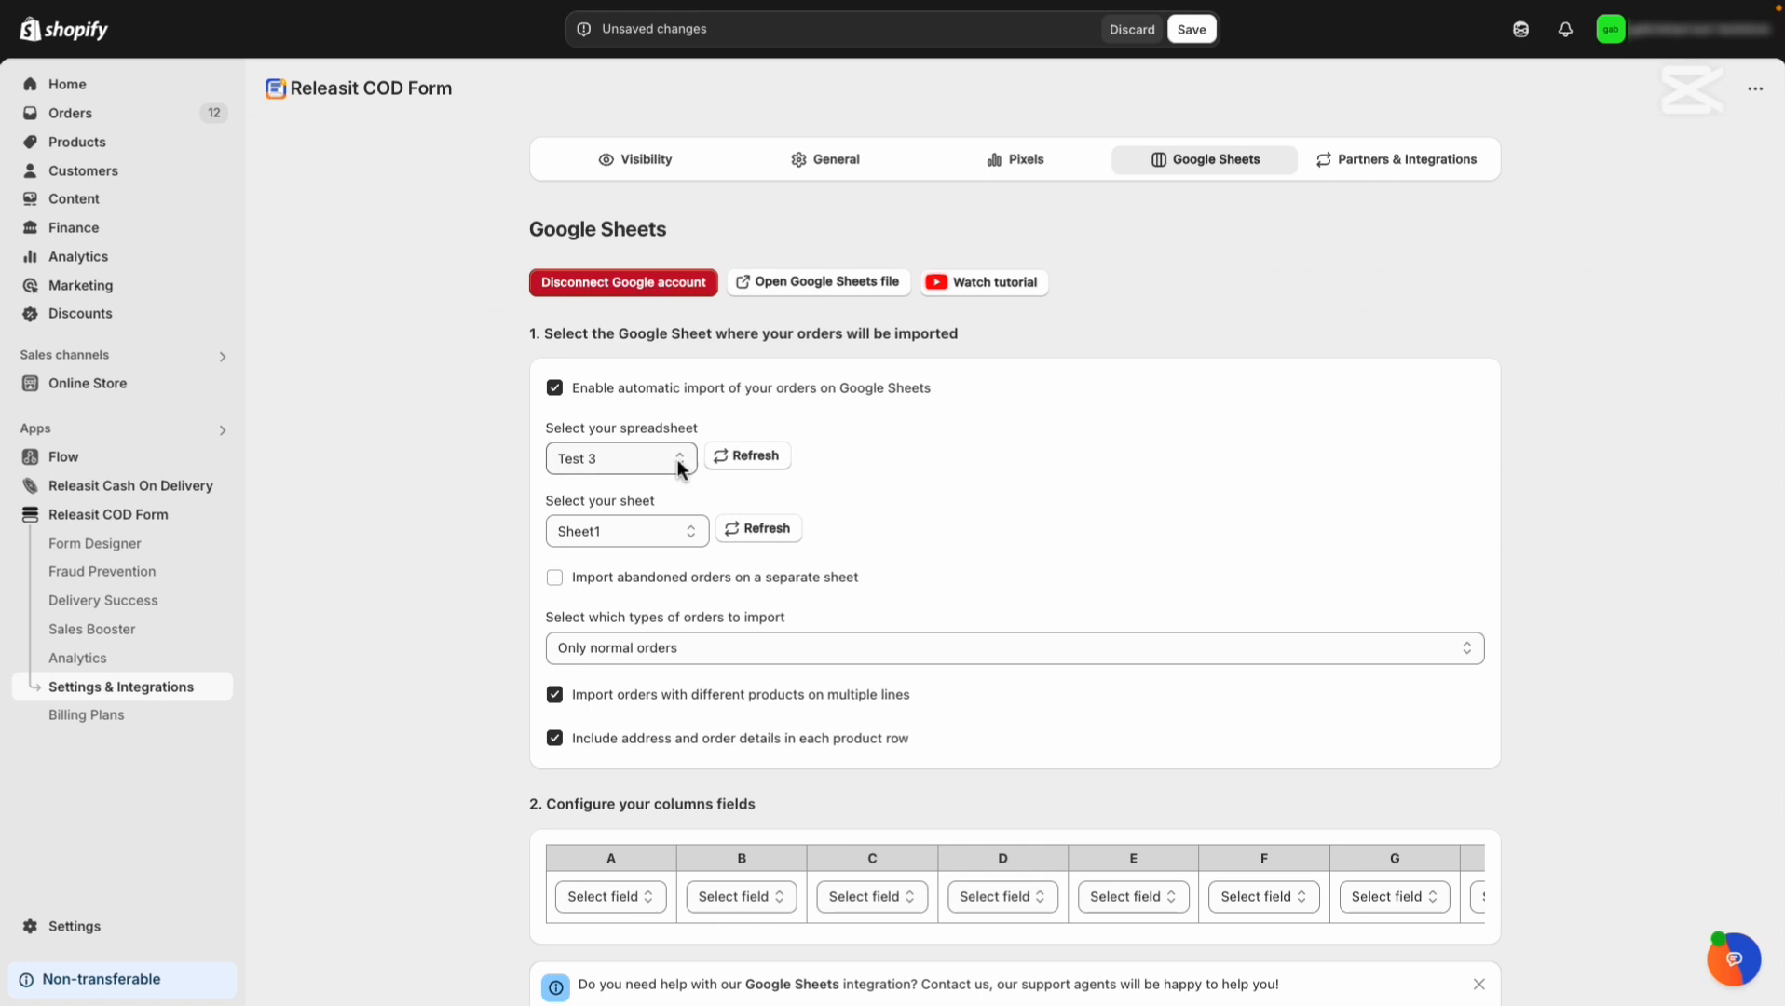
drag(621, 431, 705, 438)
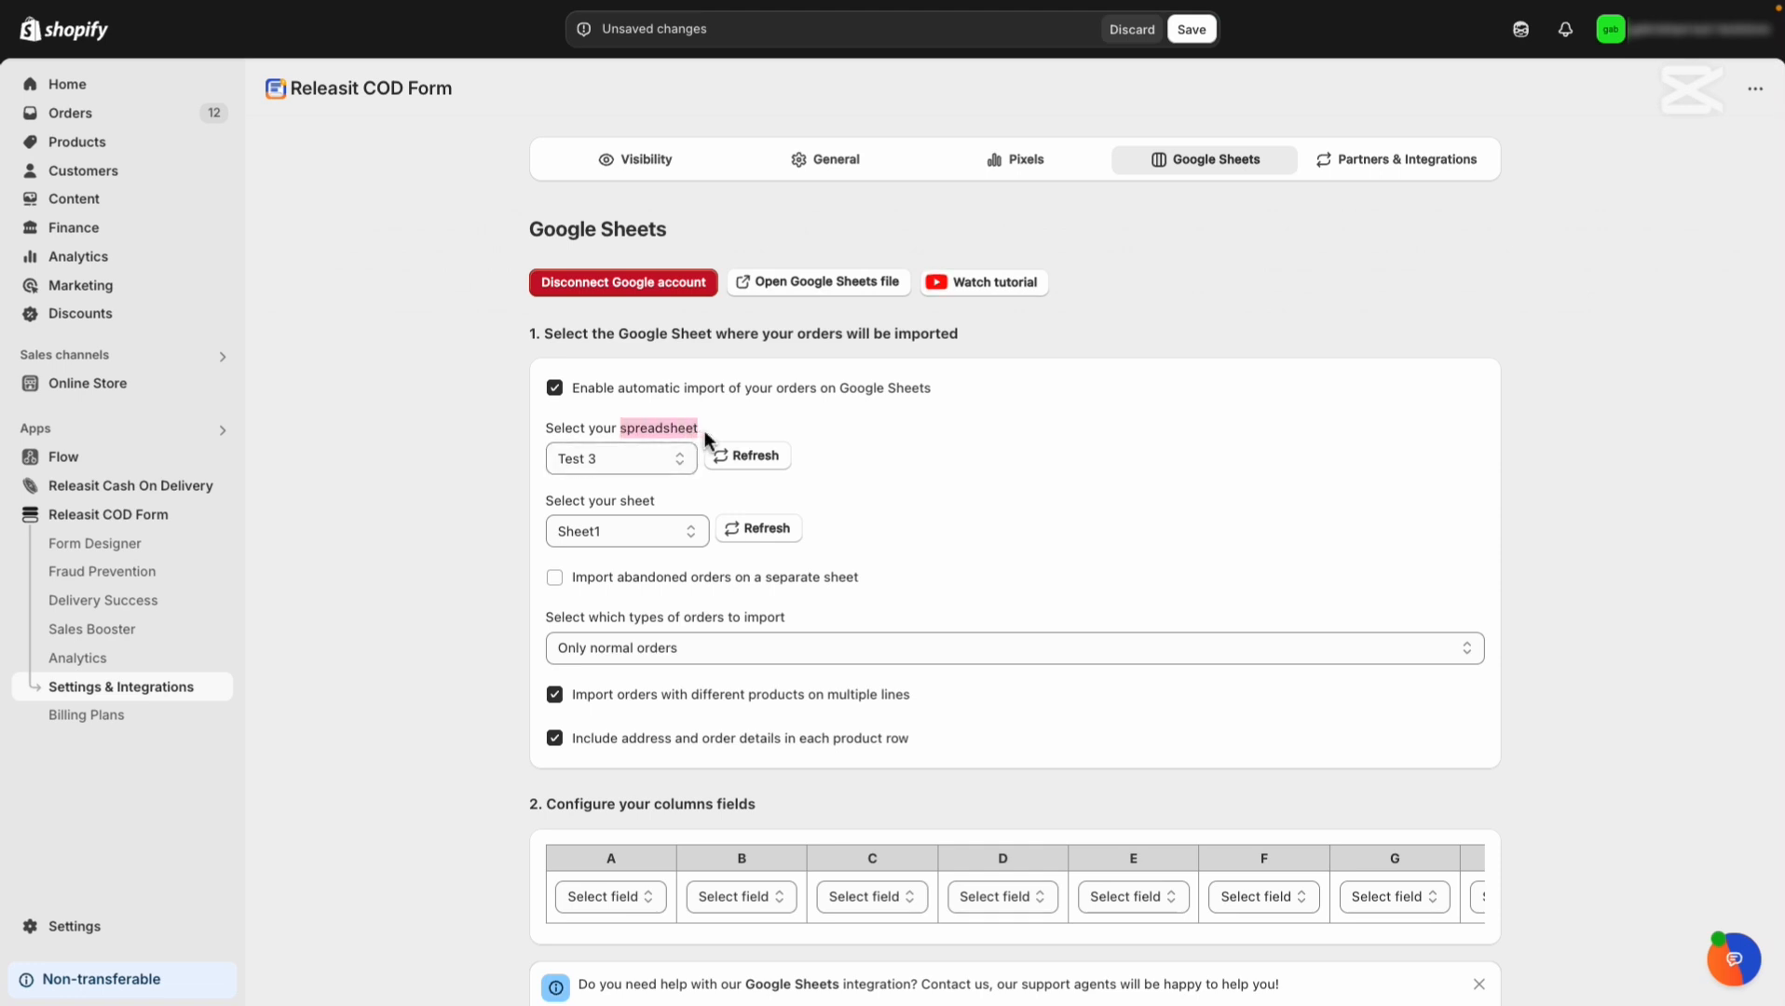
click(705, 438)
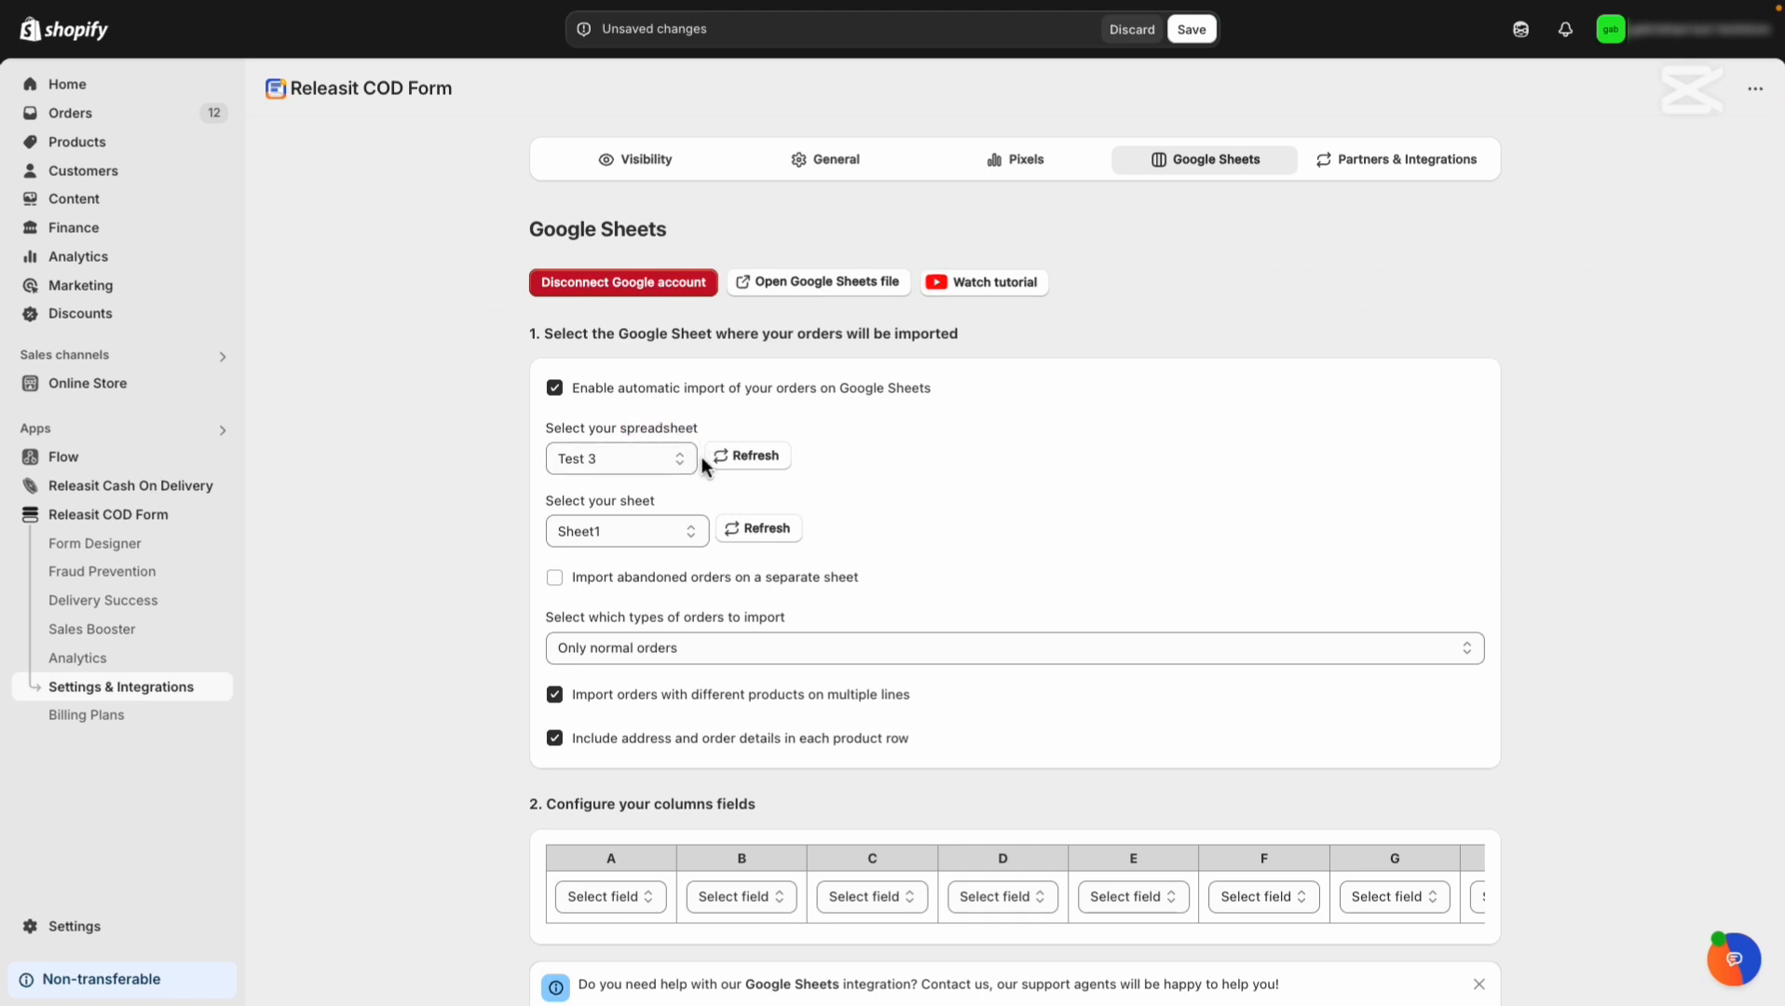
click(743, 456)
Create a blank spreadsheet in Drive titled 'New Test!!!', then return to the Shopify tab.
mouse_move(5, 293)
click(110, 173)
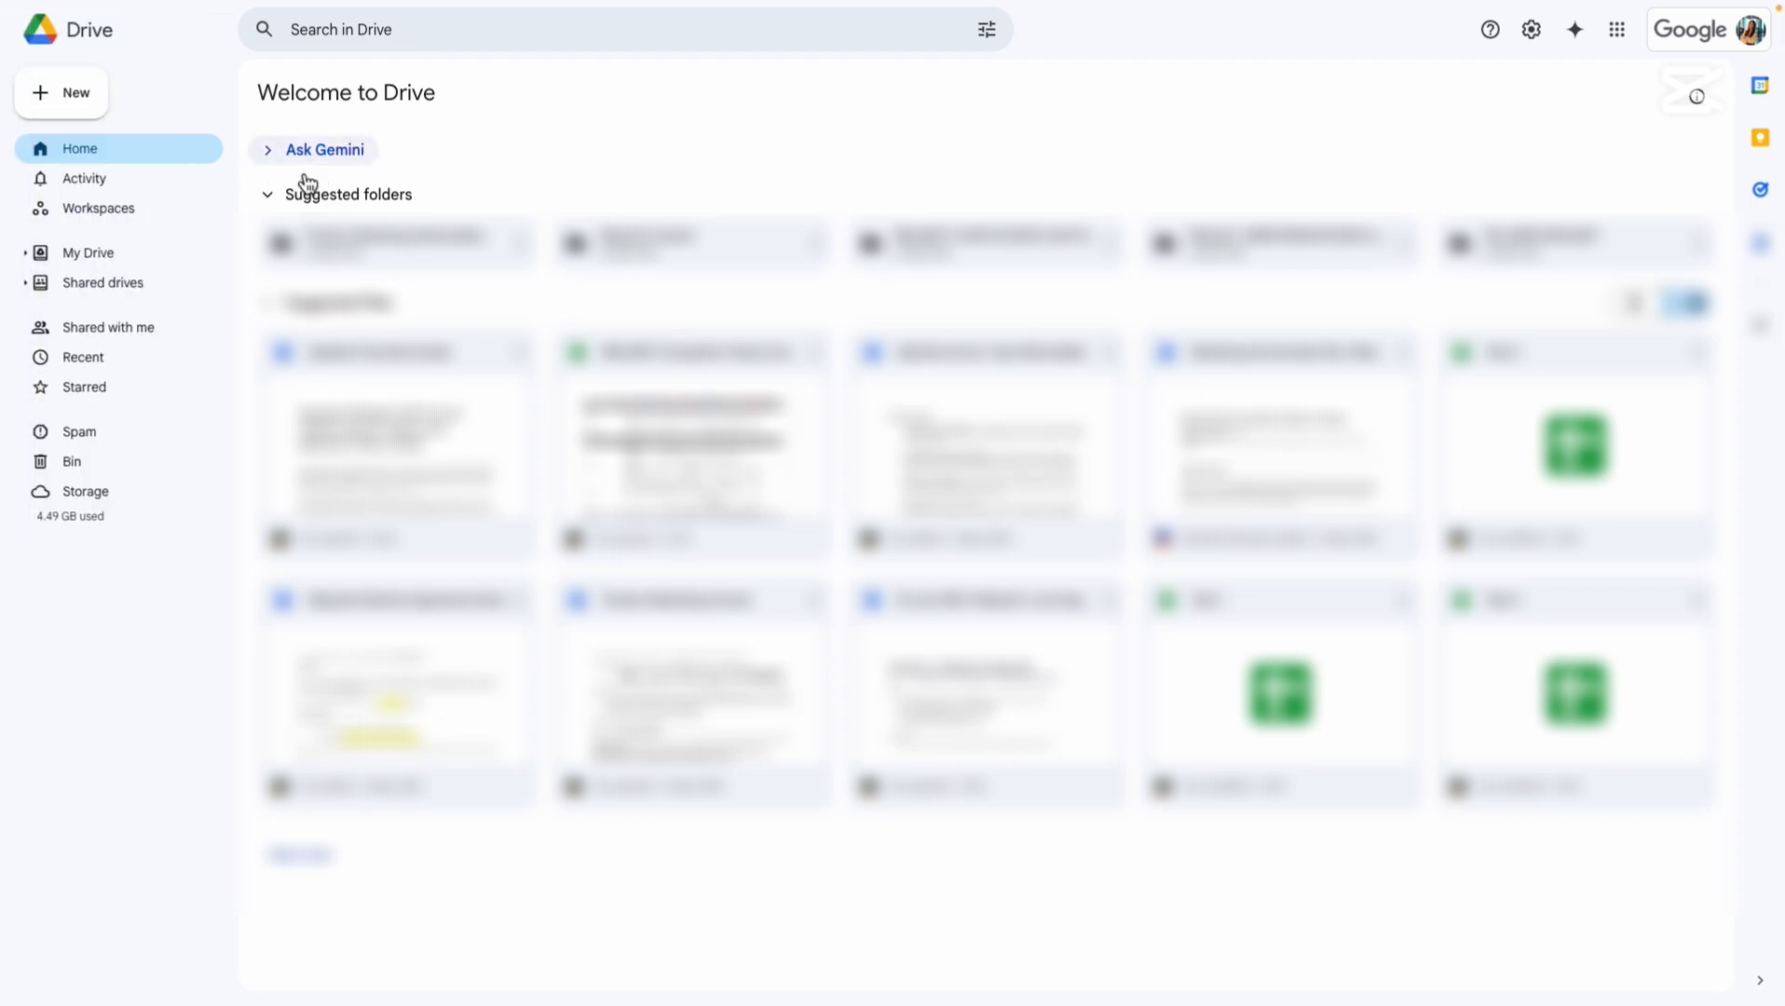
click(89, 117)
click(88, 236)
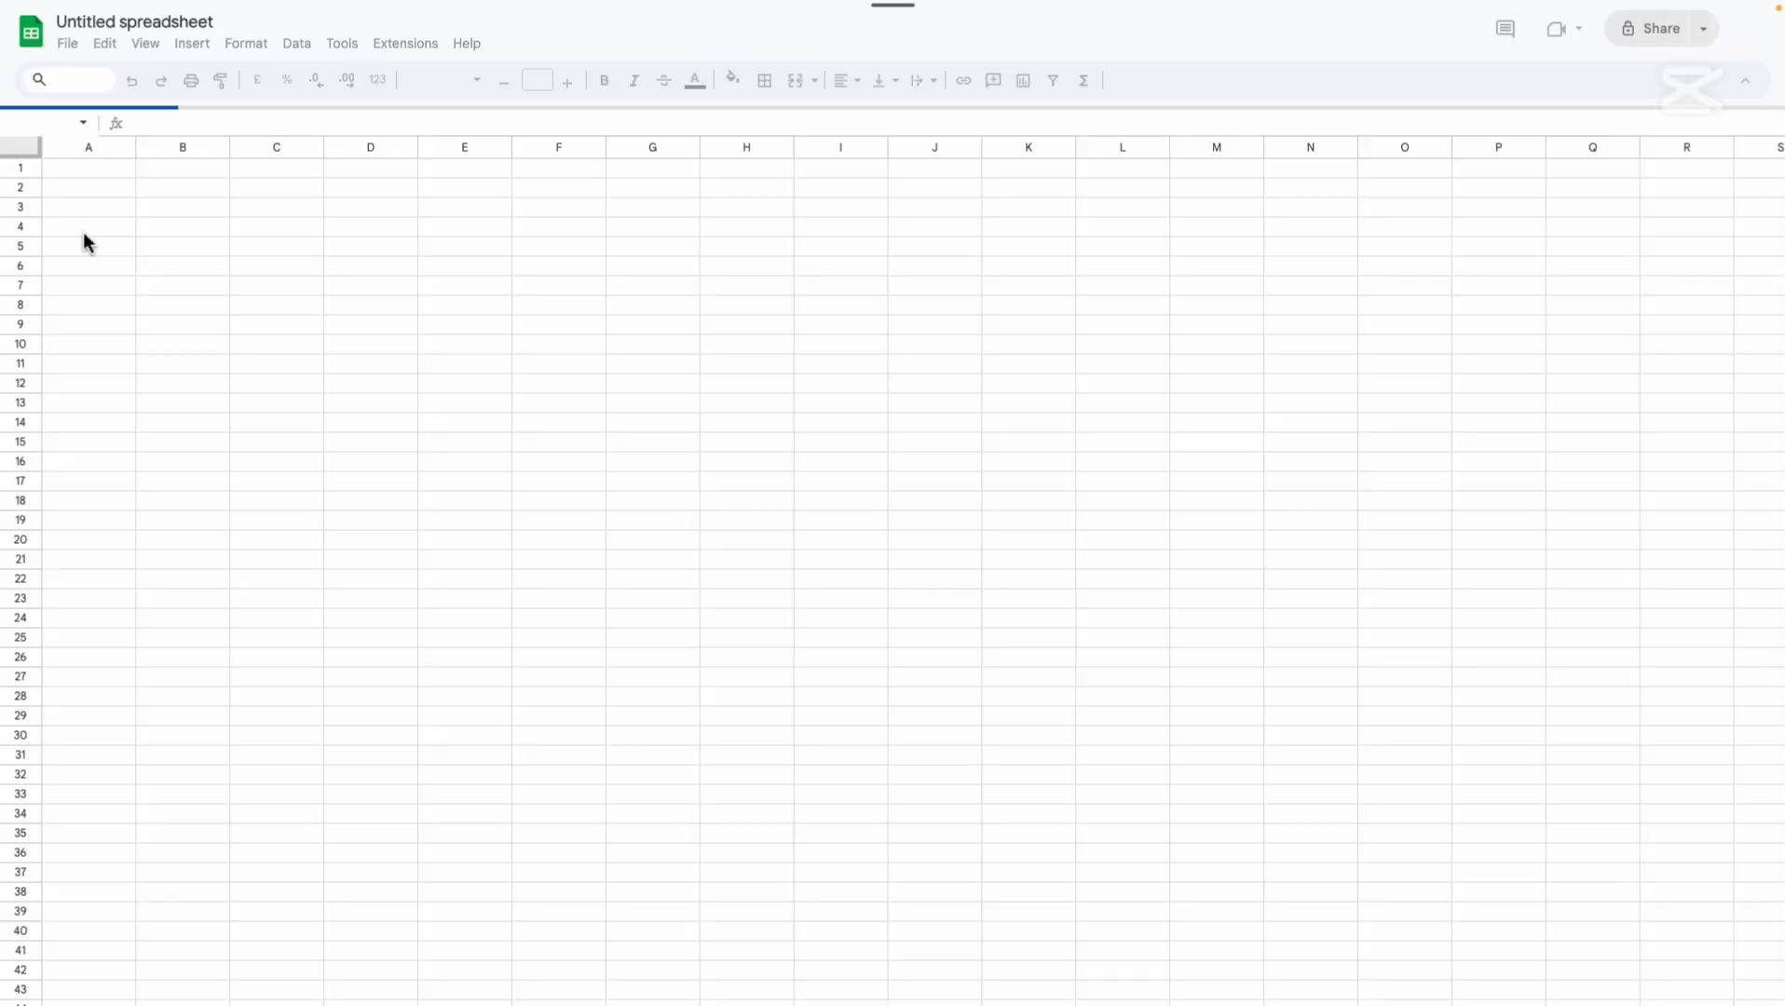
click(203, 25)
text(N)
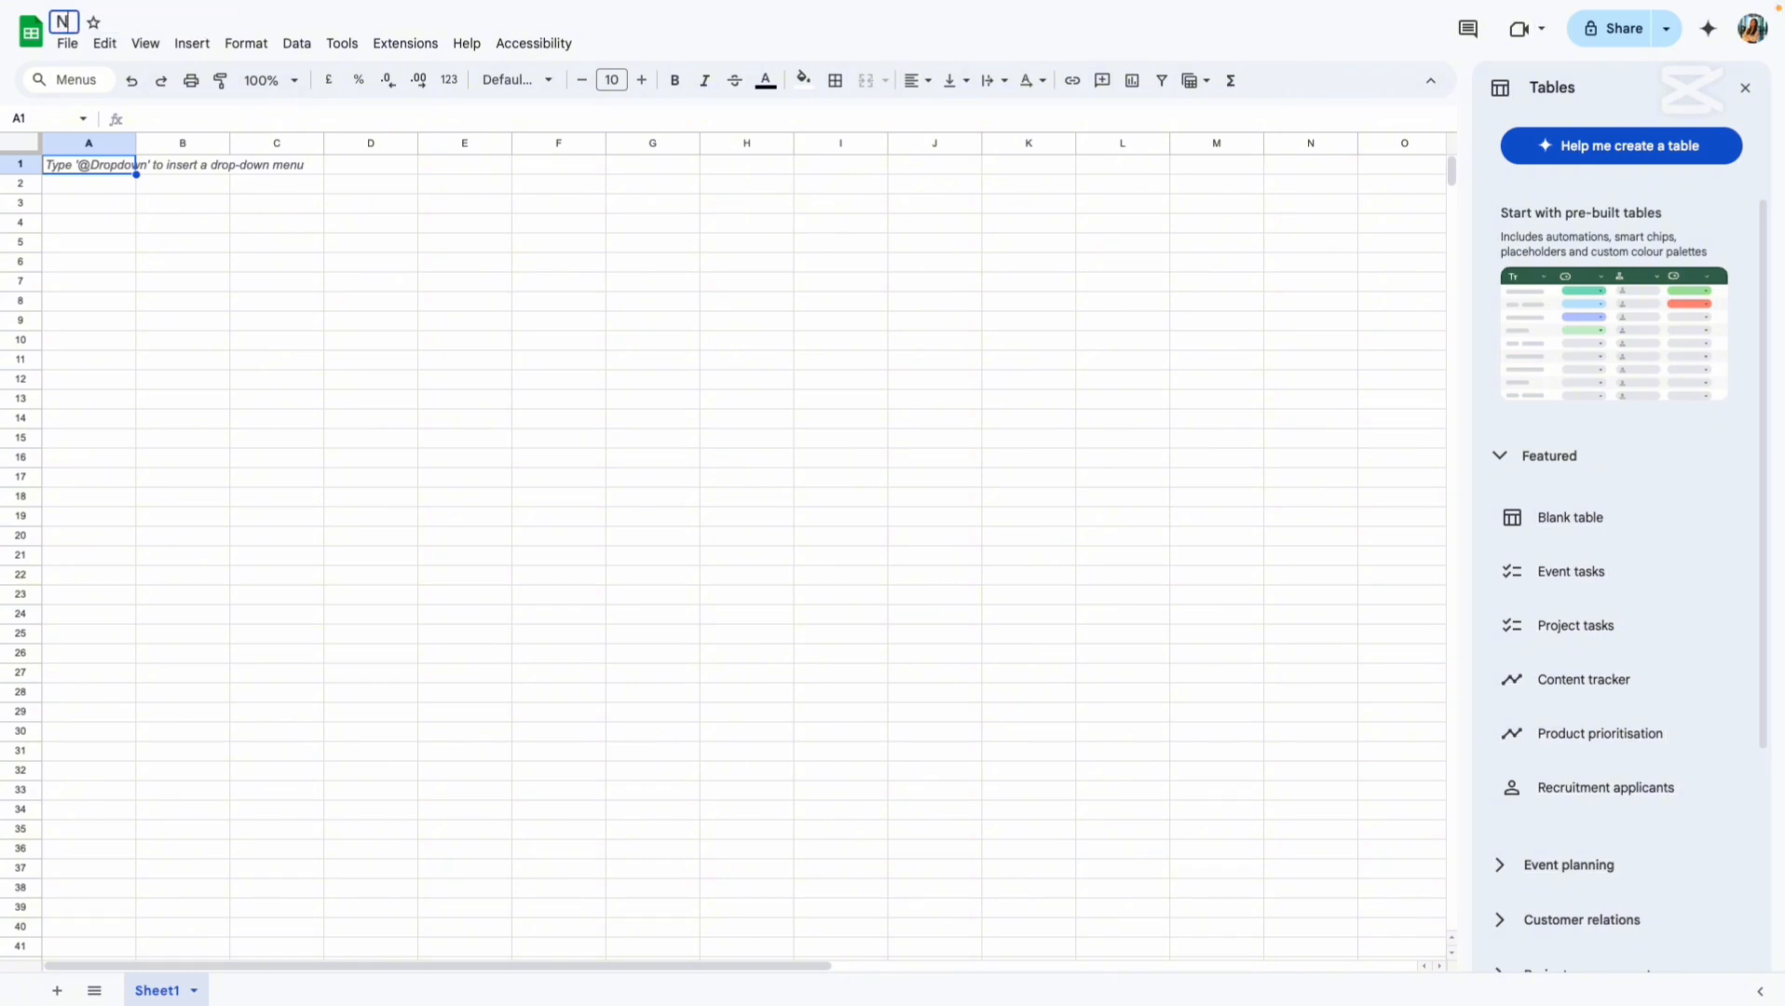
text(ew T)
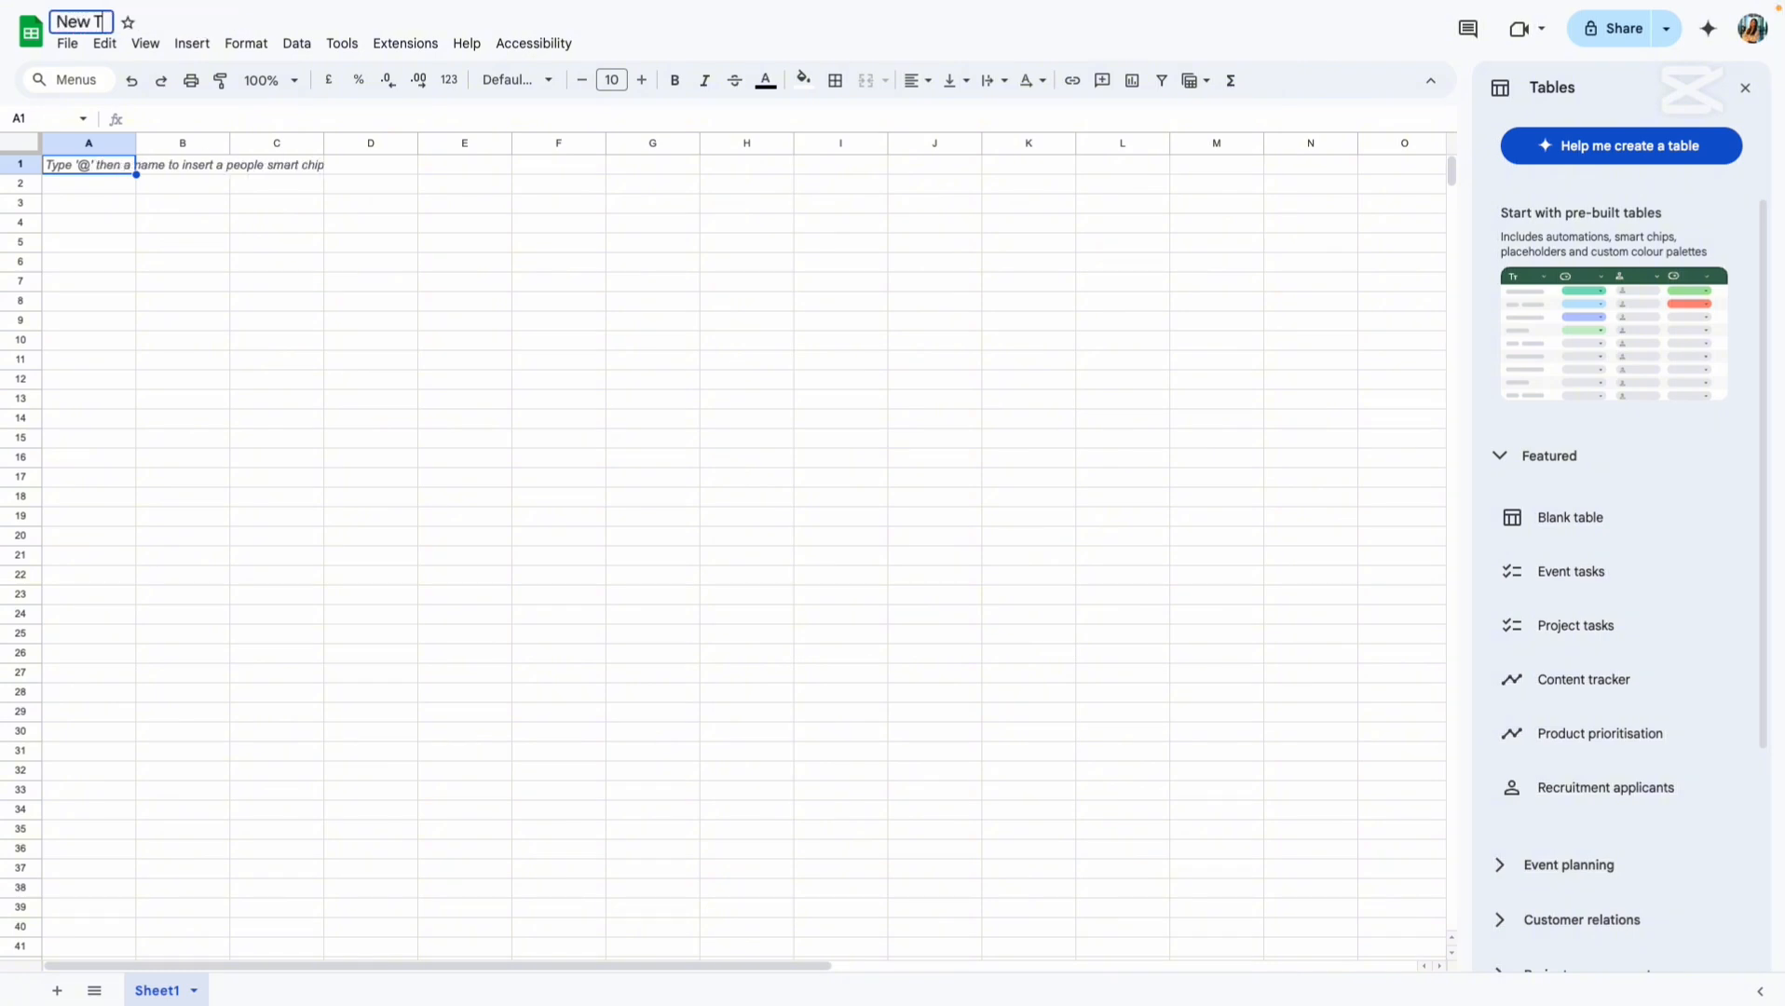
text(est!!!)
click(191, 175)
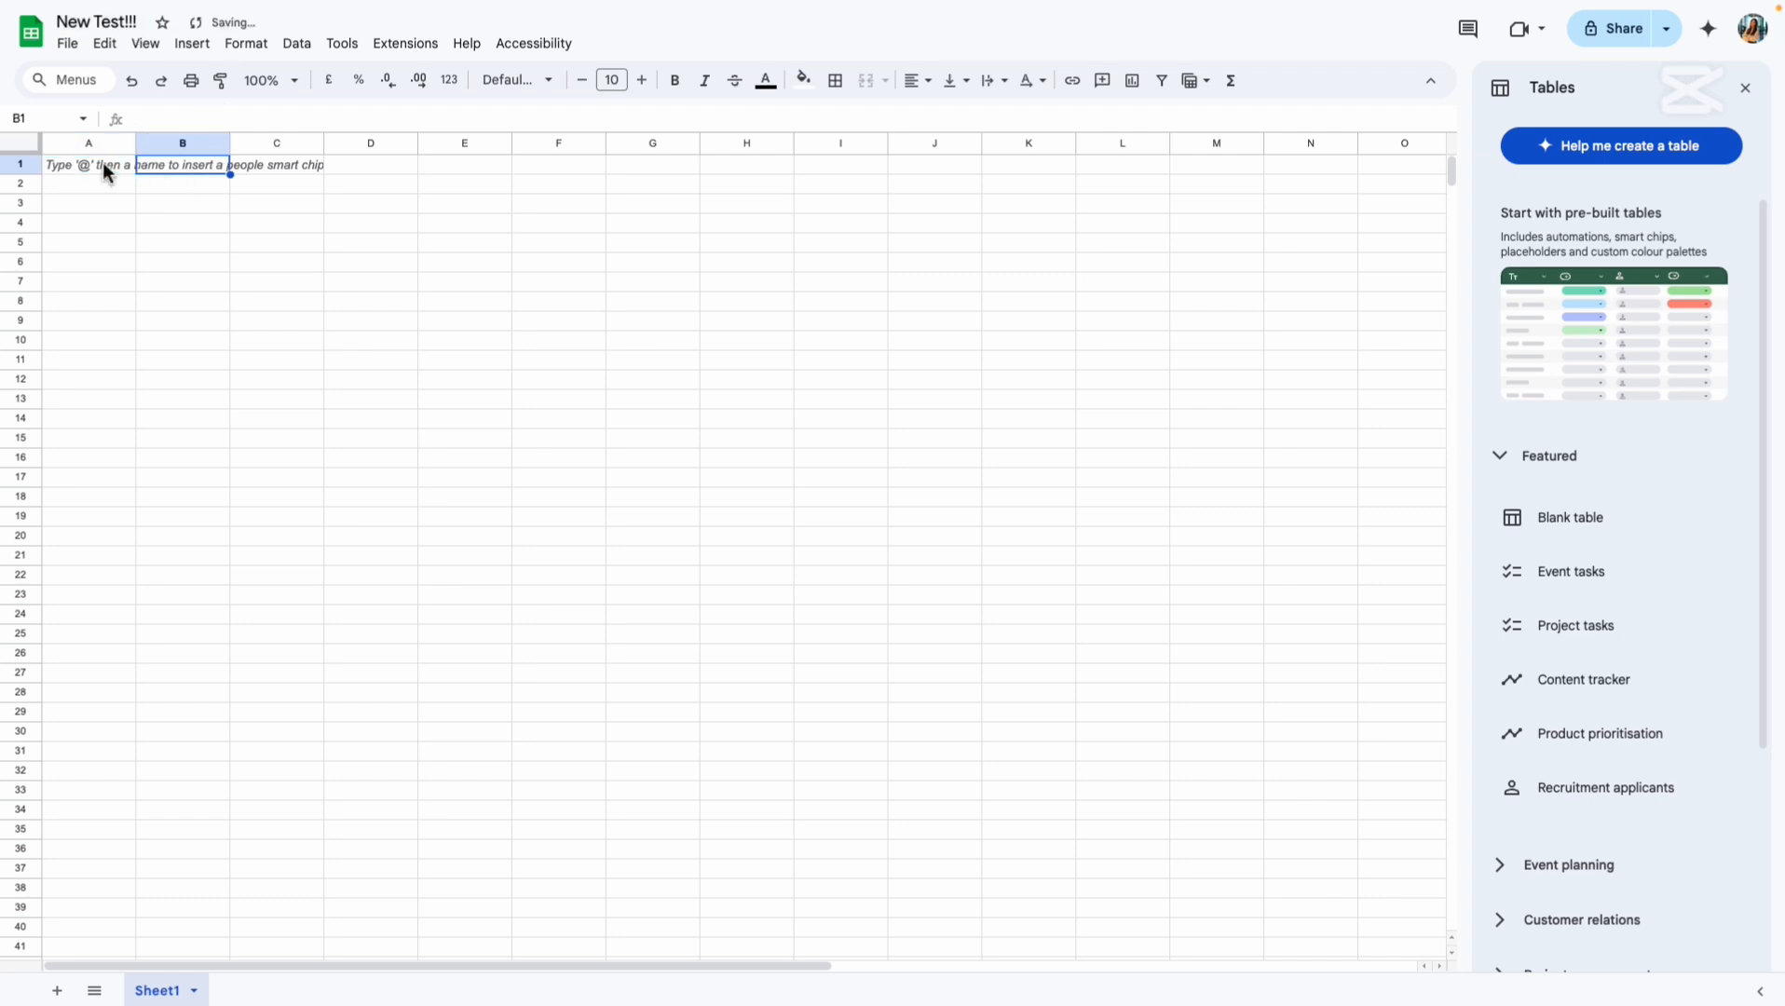
mouse_move(6, 167)
click(130, 297)
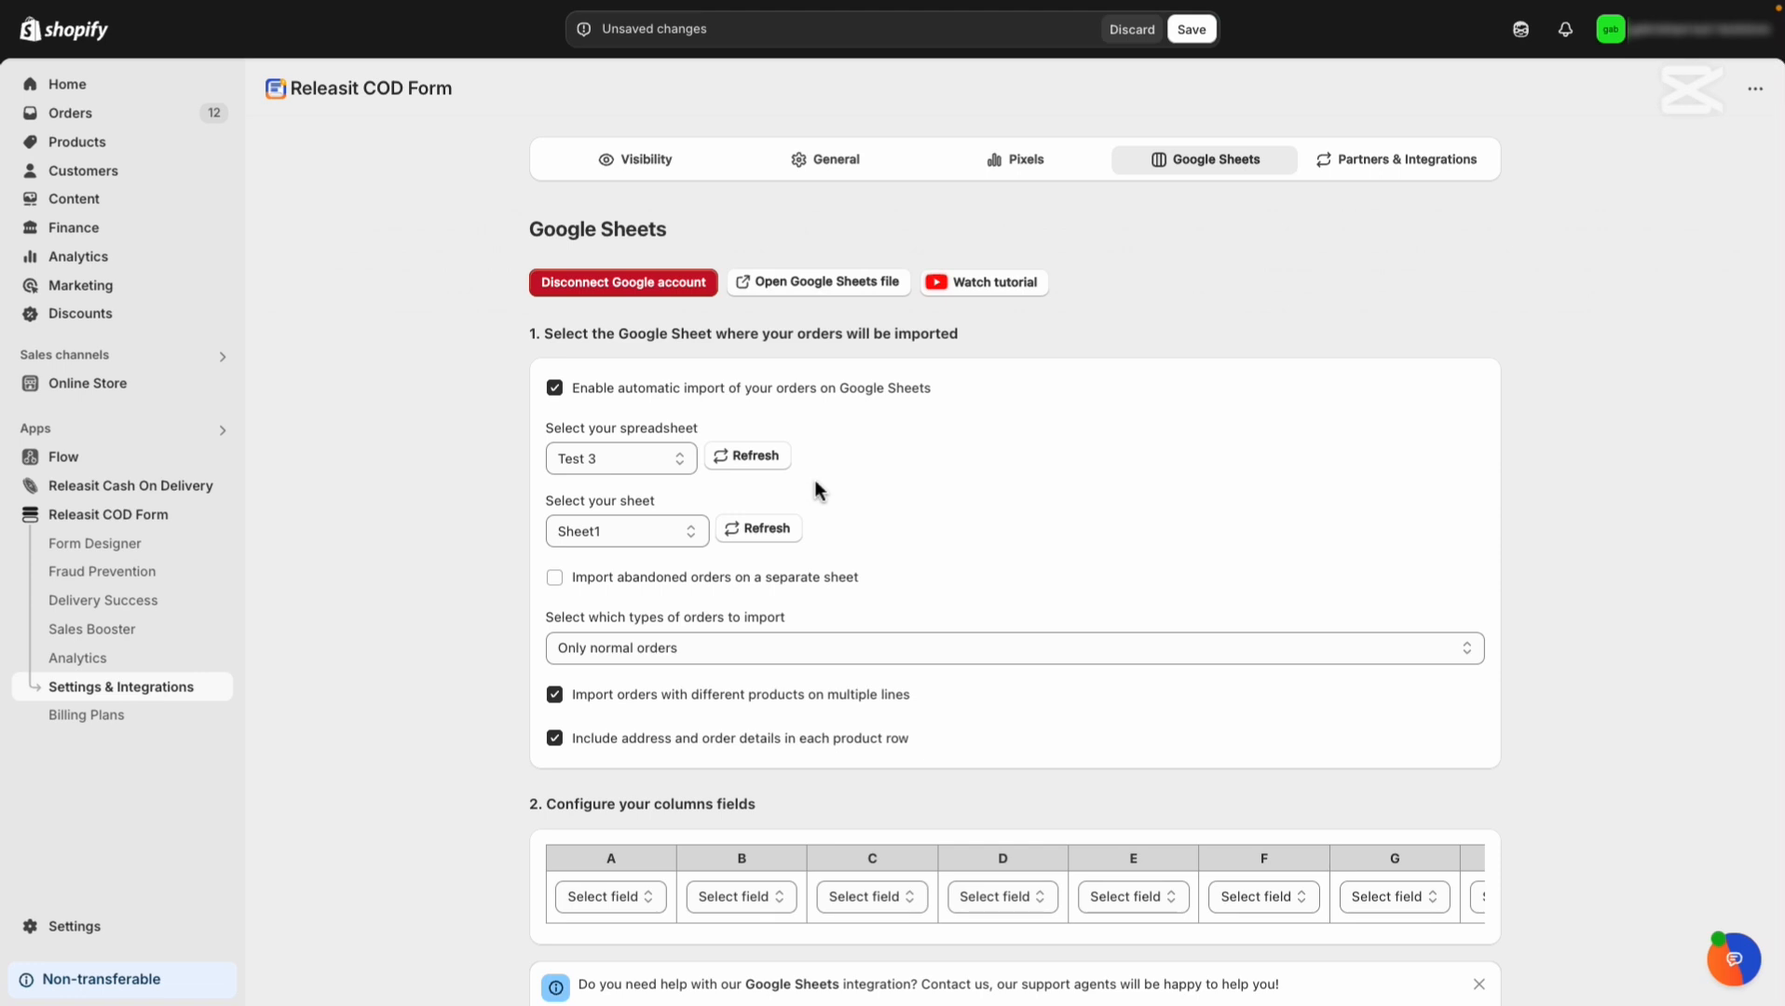
Refresh the spreadsheet list, select New Test!!!, and keep Sheet1 as the destination sheet.
click(776, 478)
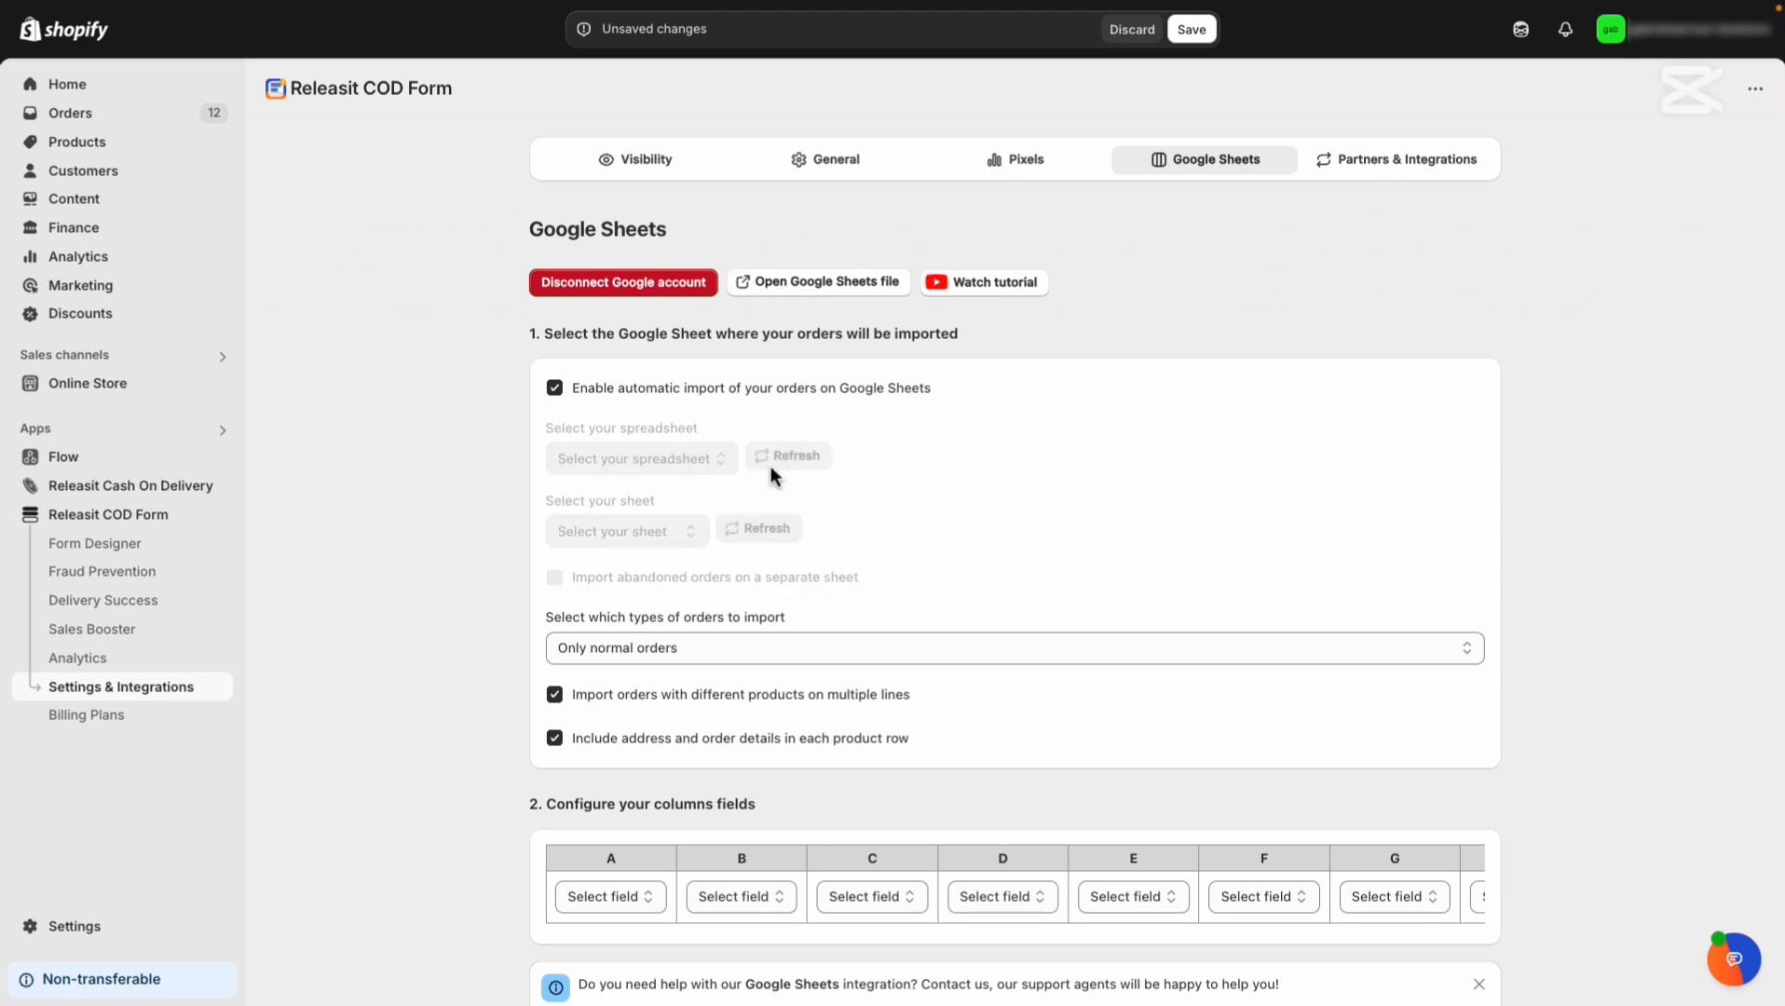
click(674, 461)
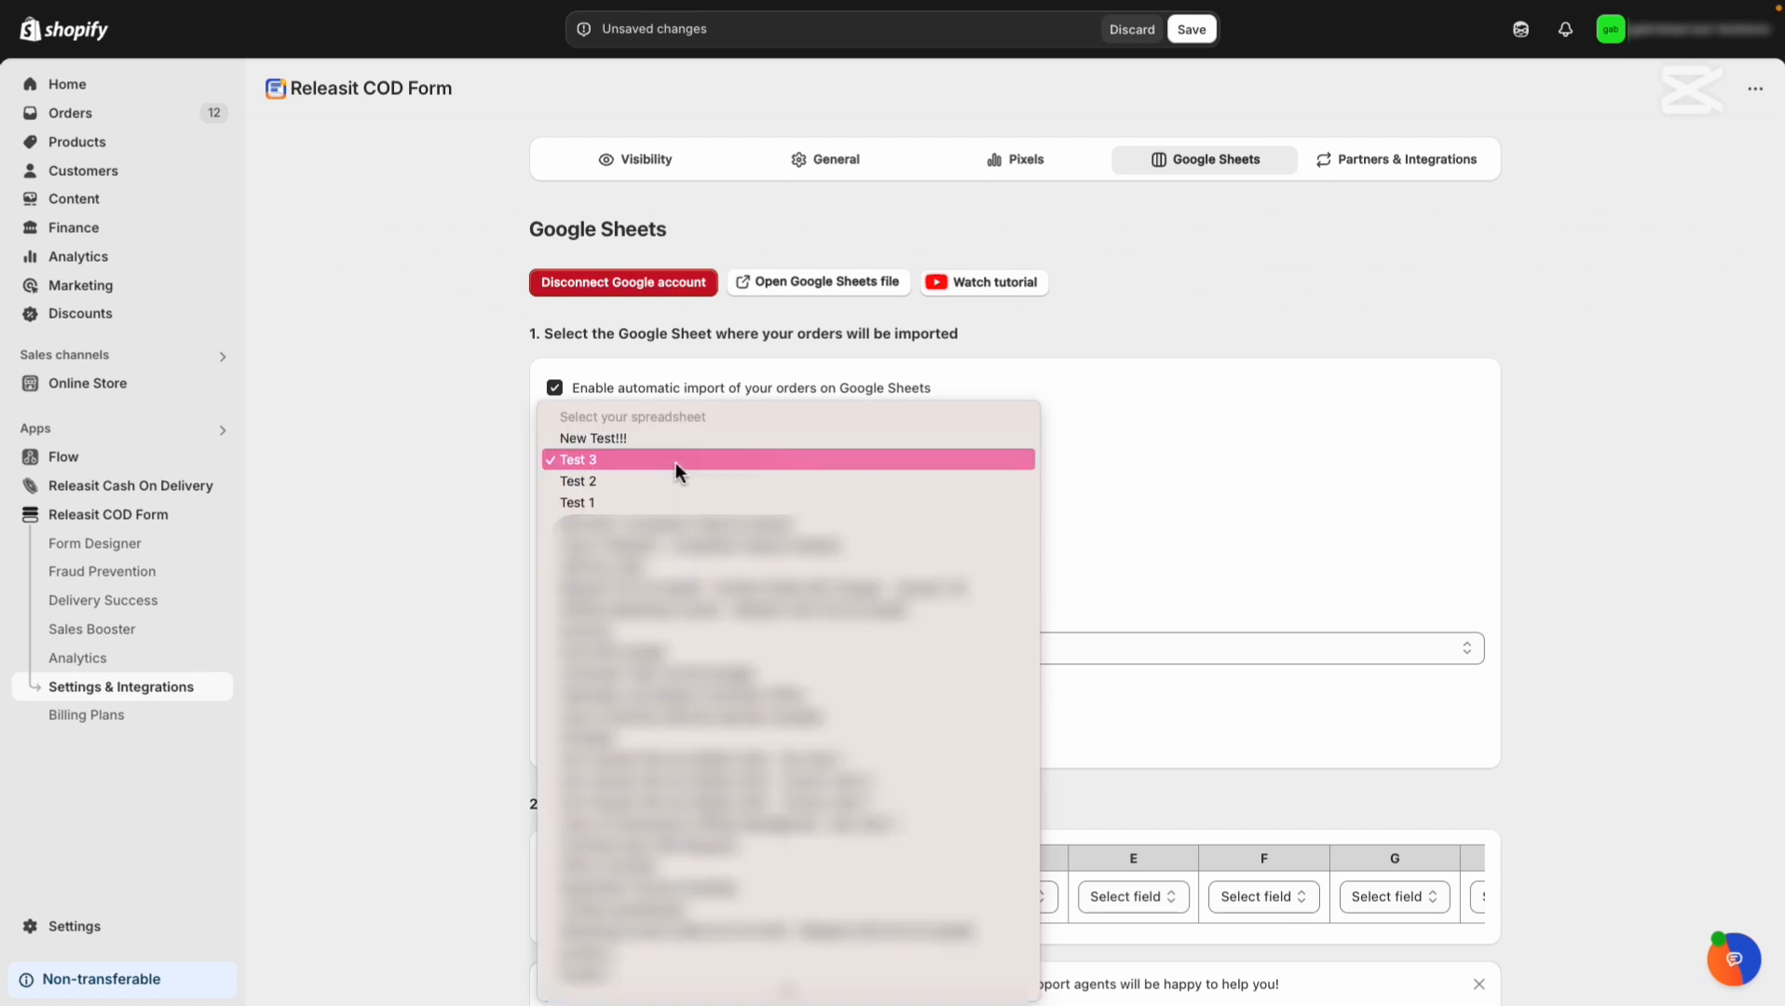
click(668, 447)
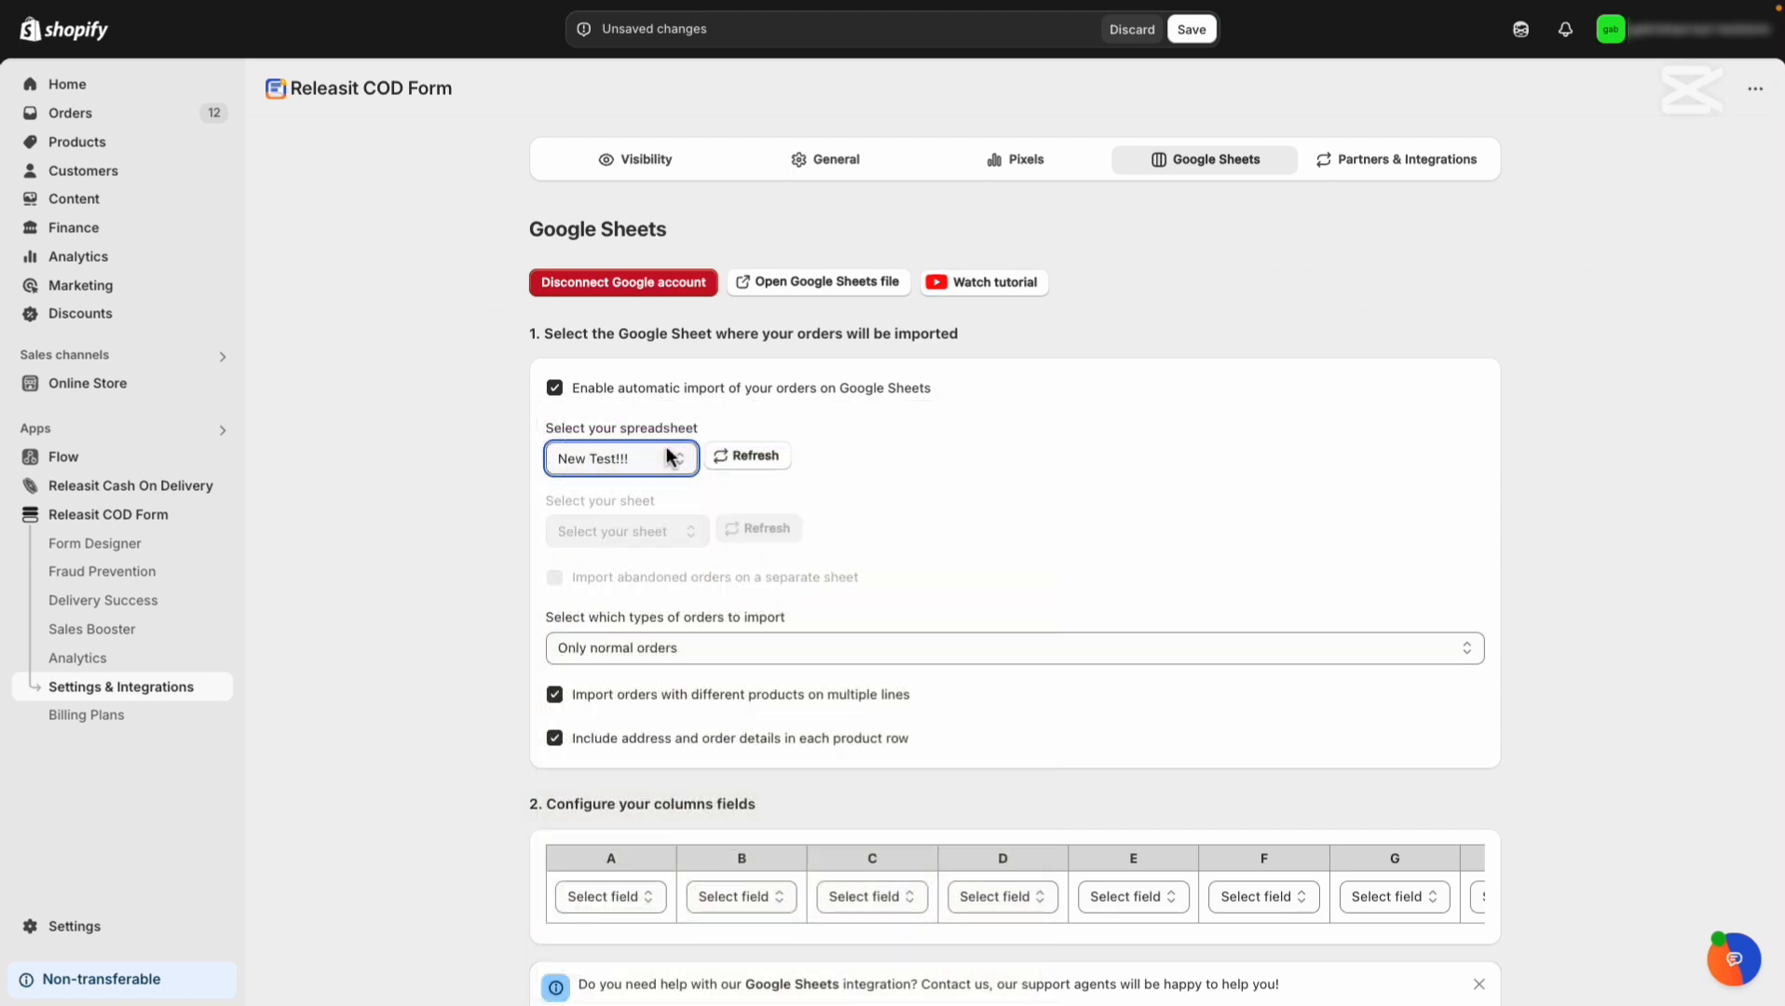
click(662, 498)
drag(662, 501, 548, 498)
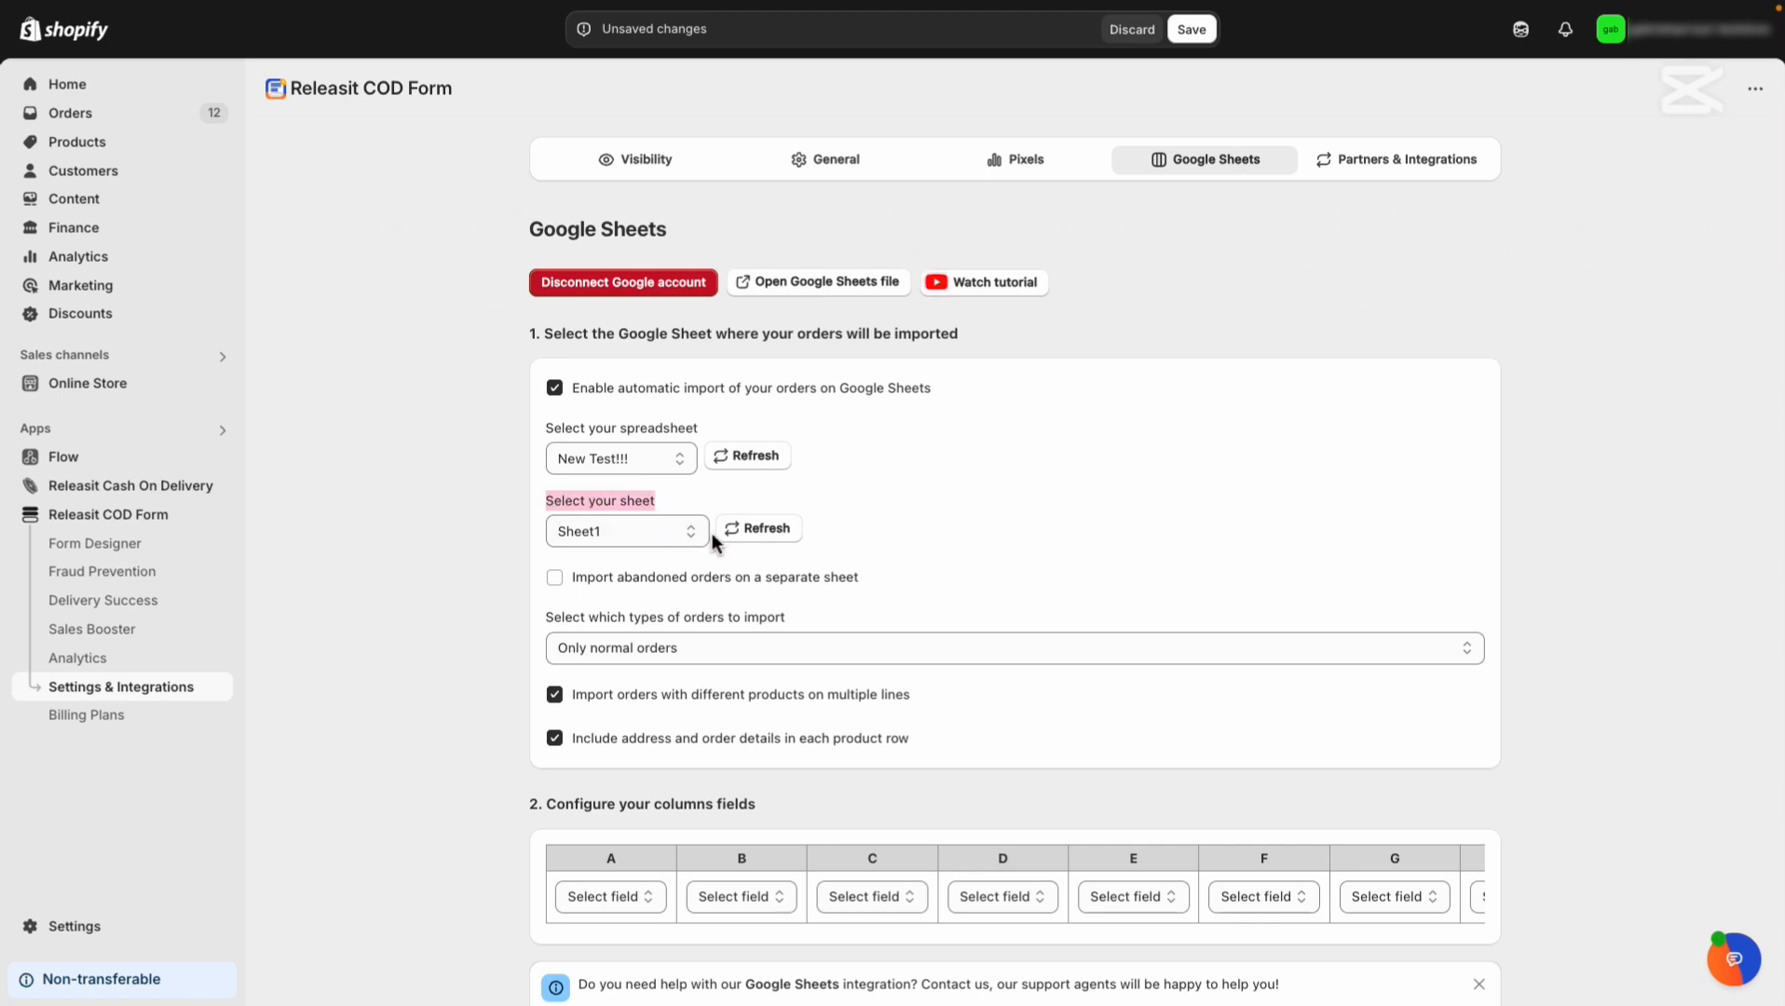
click(694, 534)
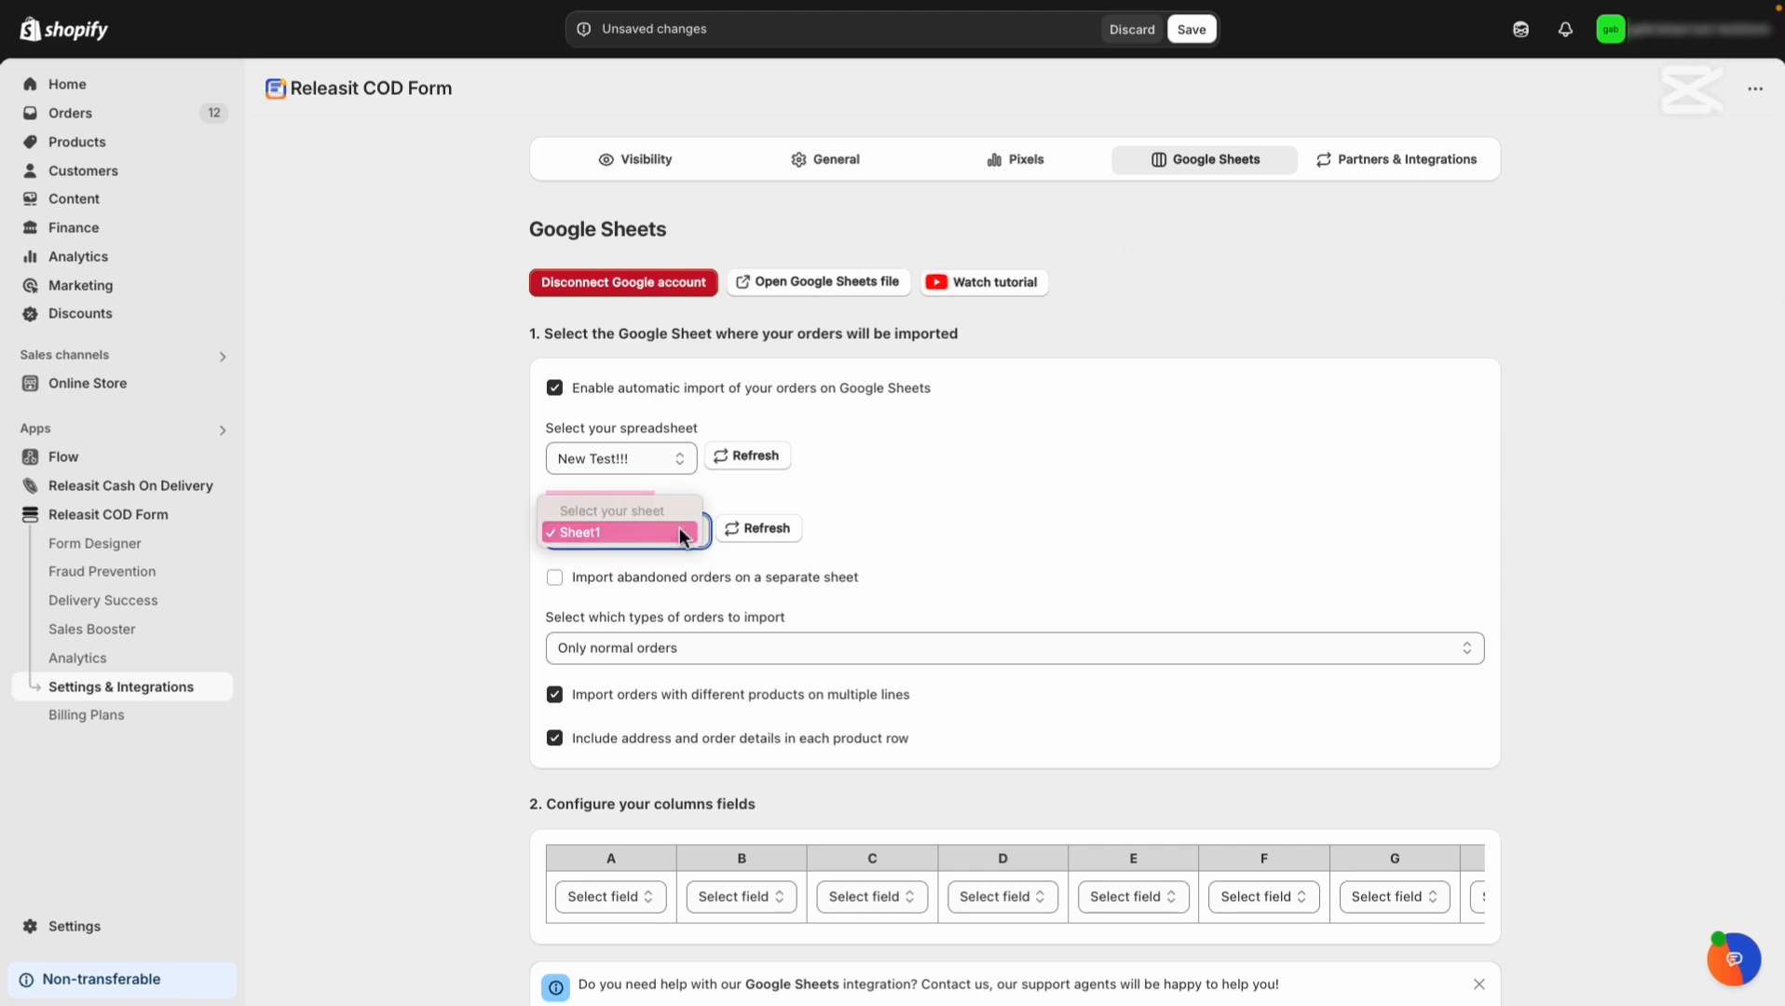
click(685, 532)
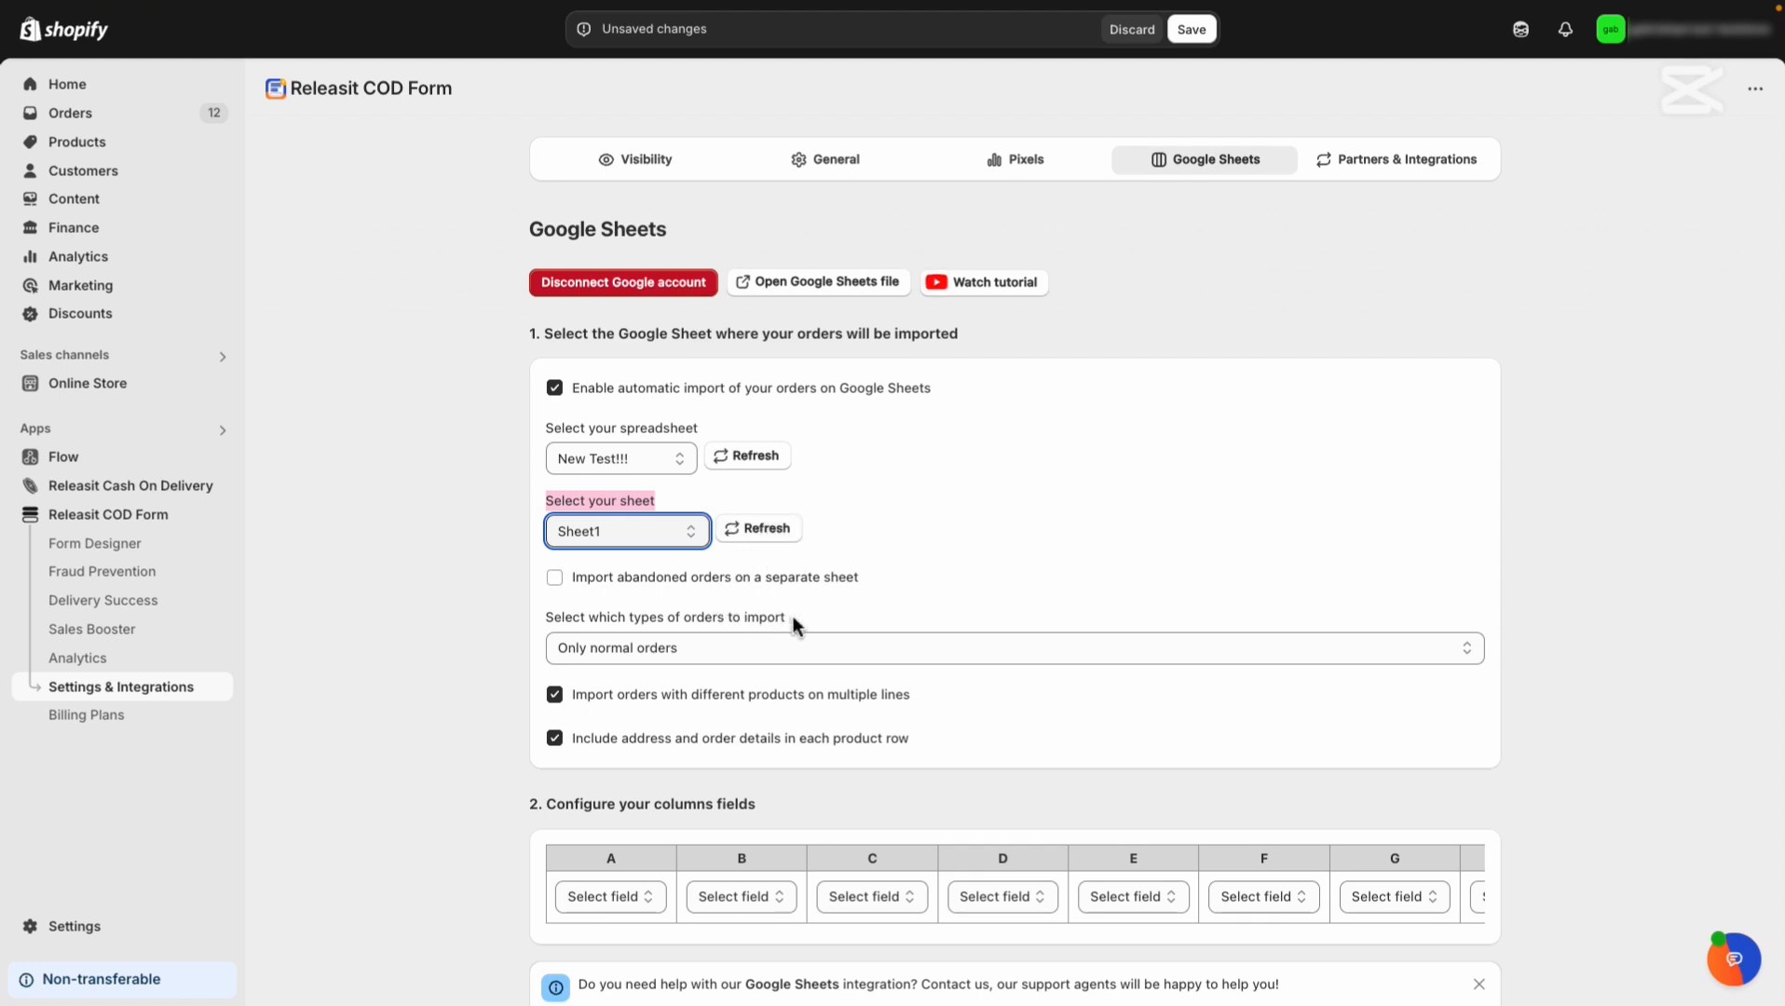
drag(794, 617, 549, 617)
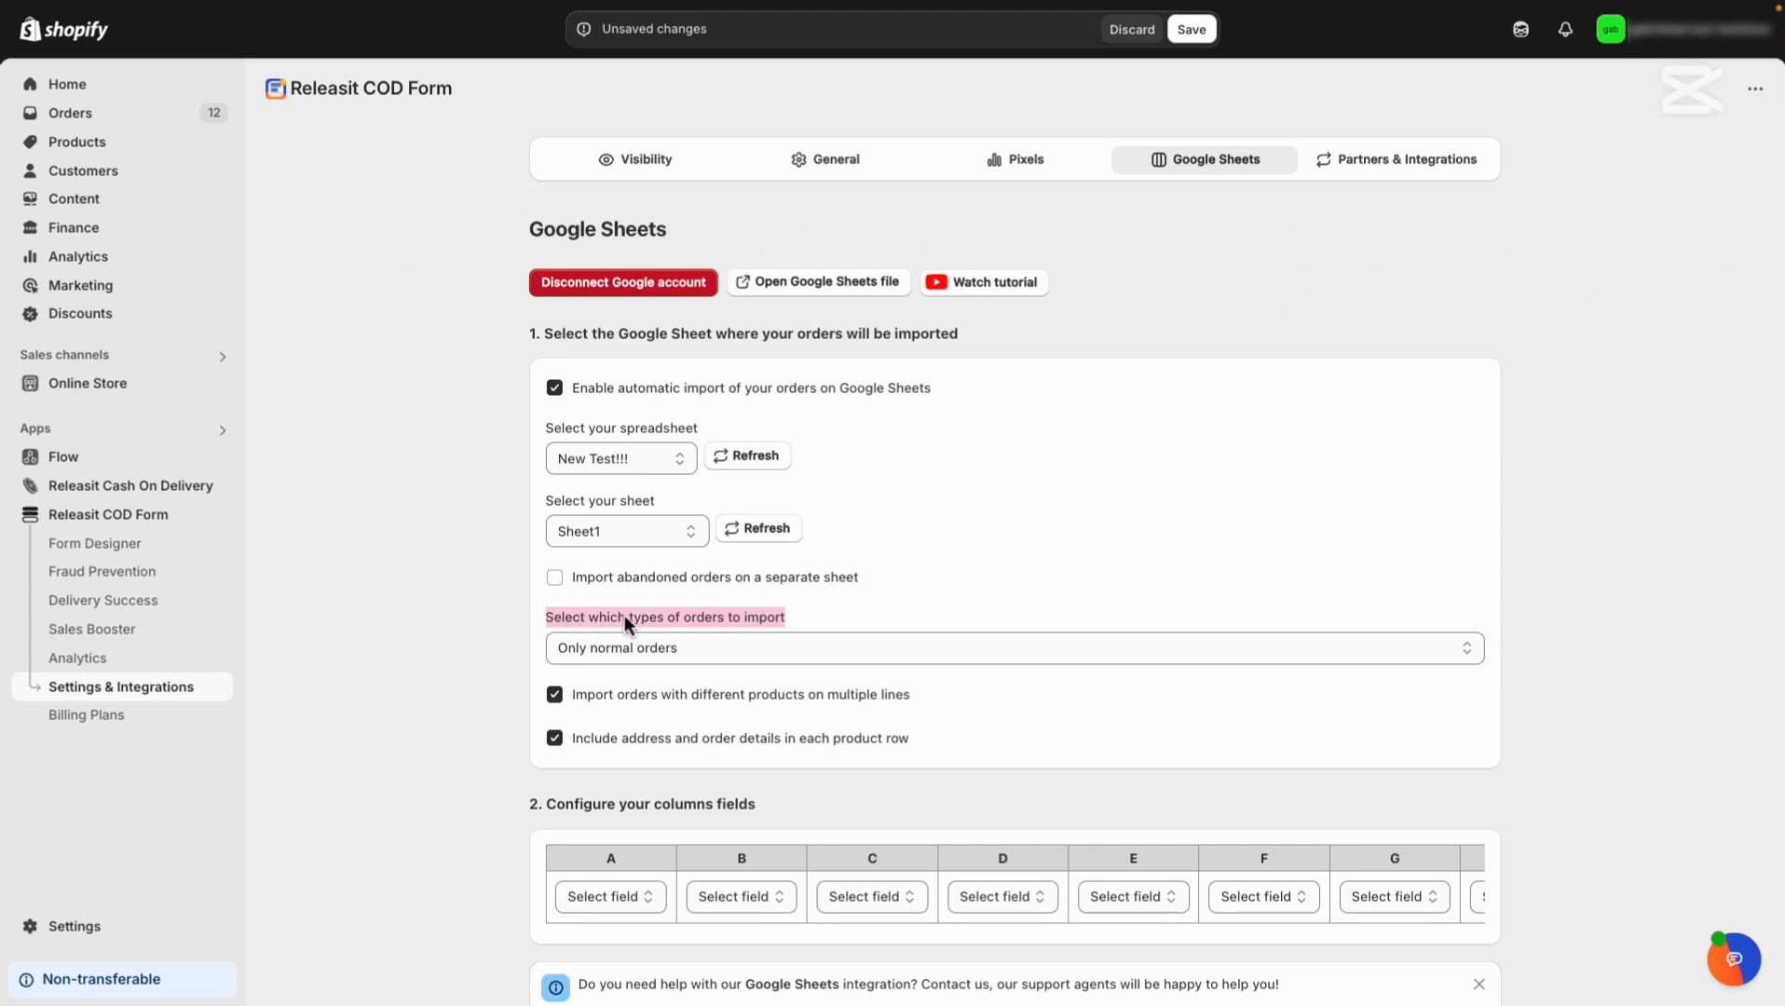
scroll(639, 617, down, 3)
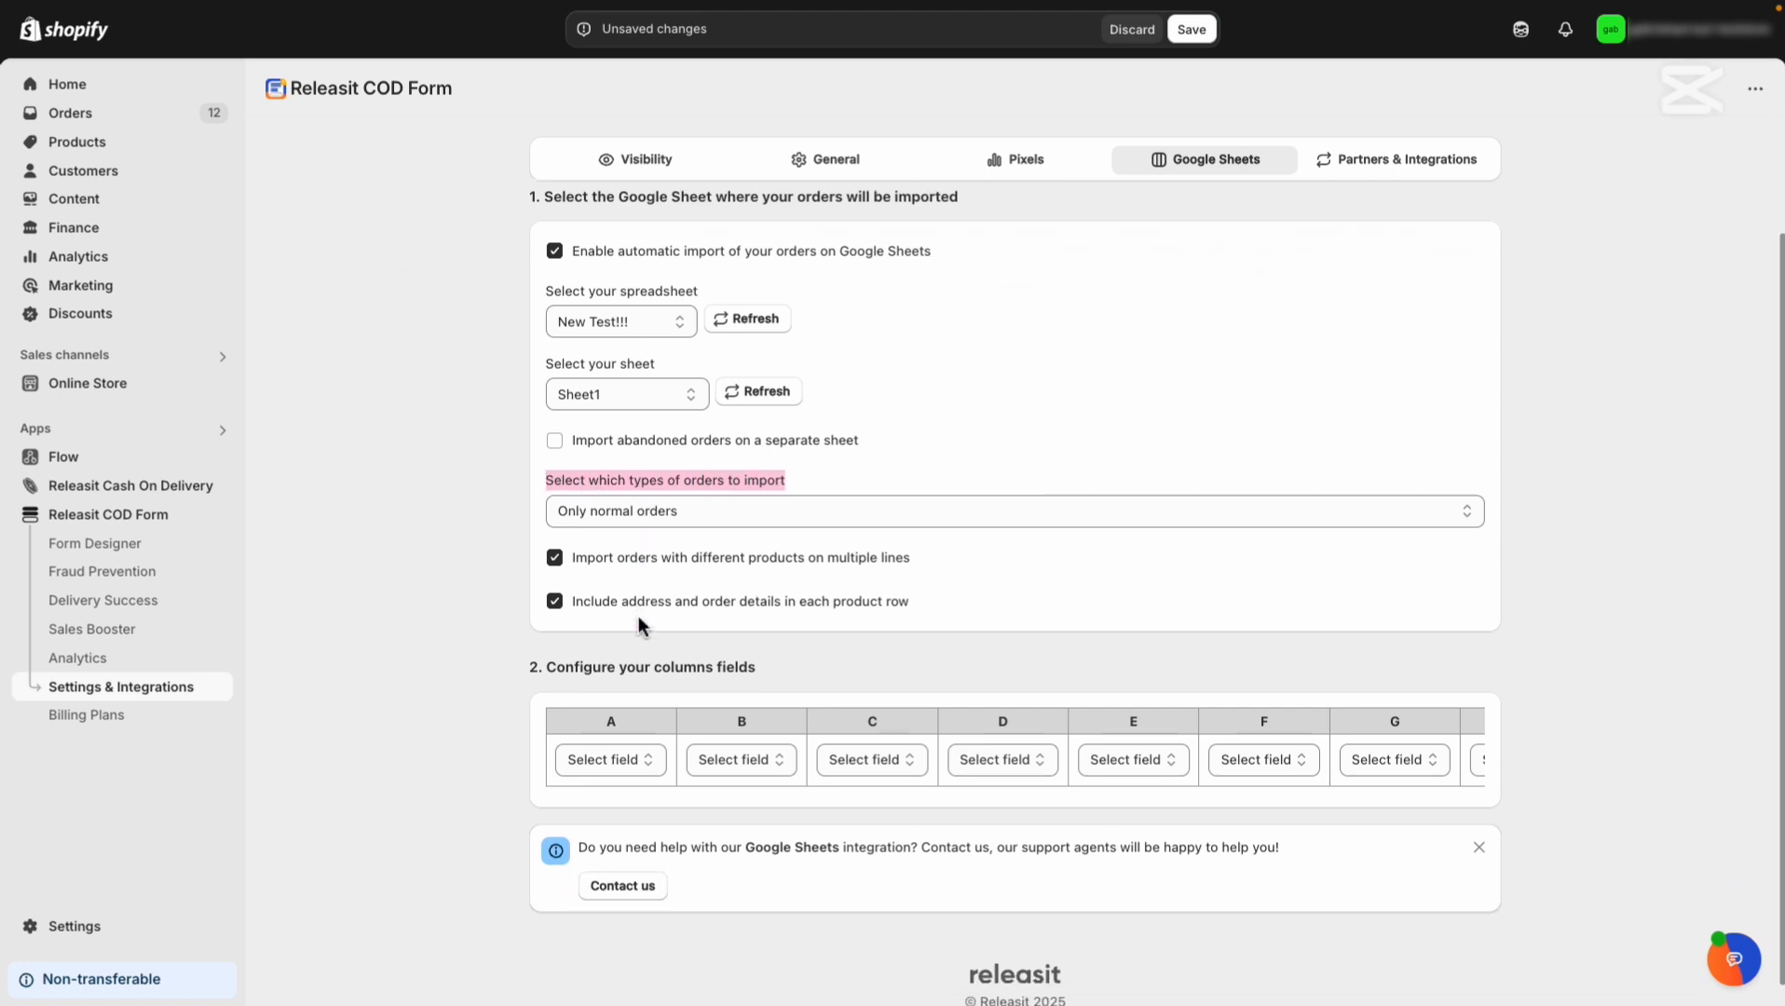
click(992, 513)
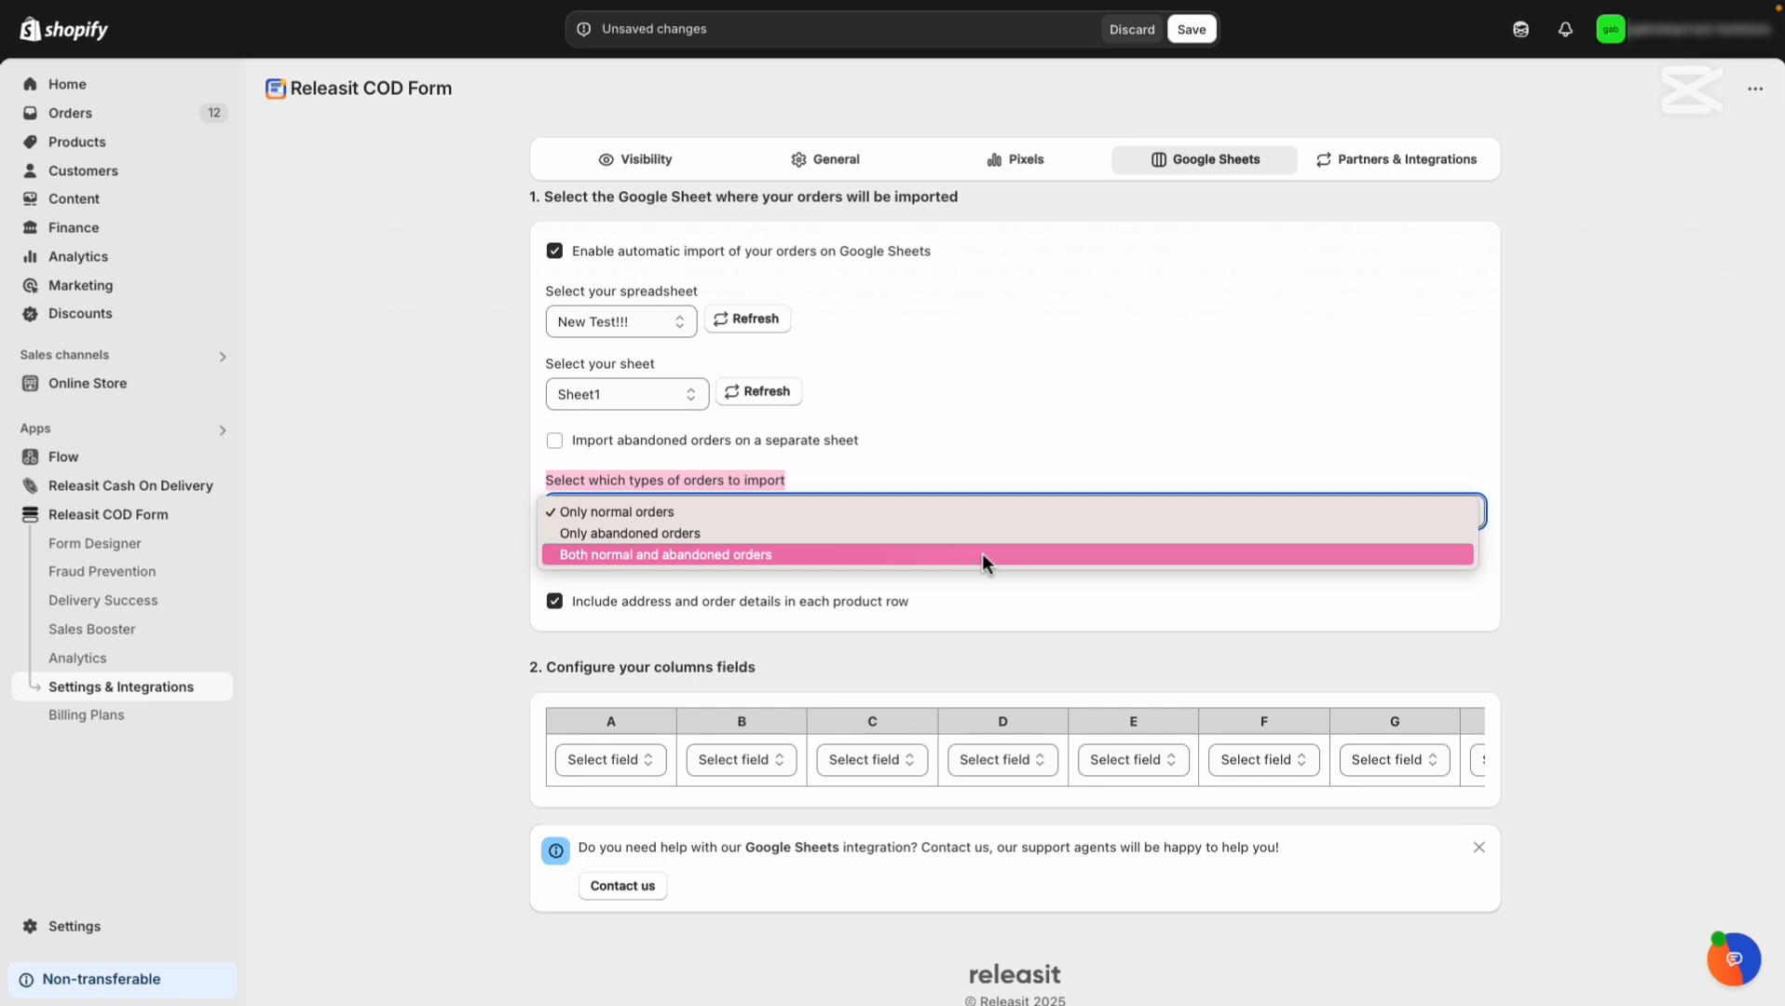
click(967, 478)
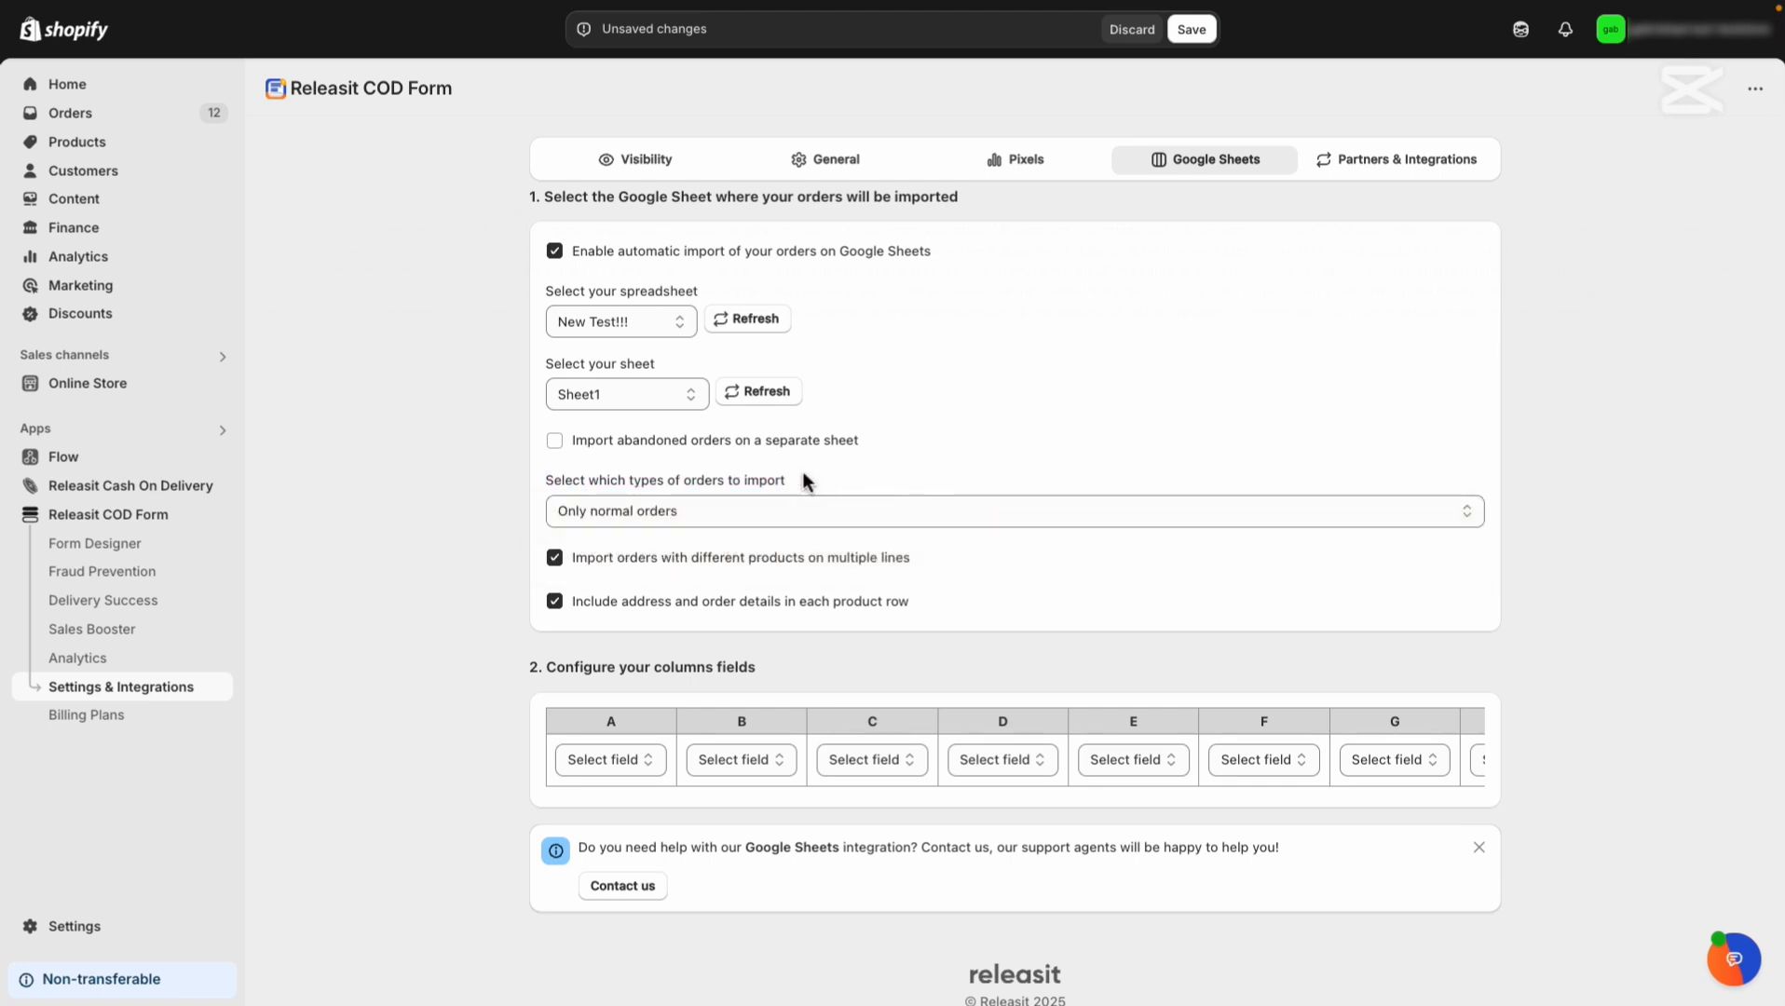
drag(865, 441, 574, 457)
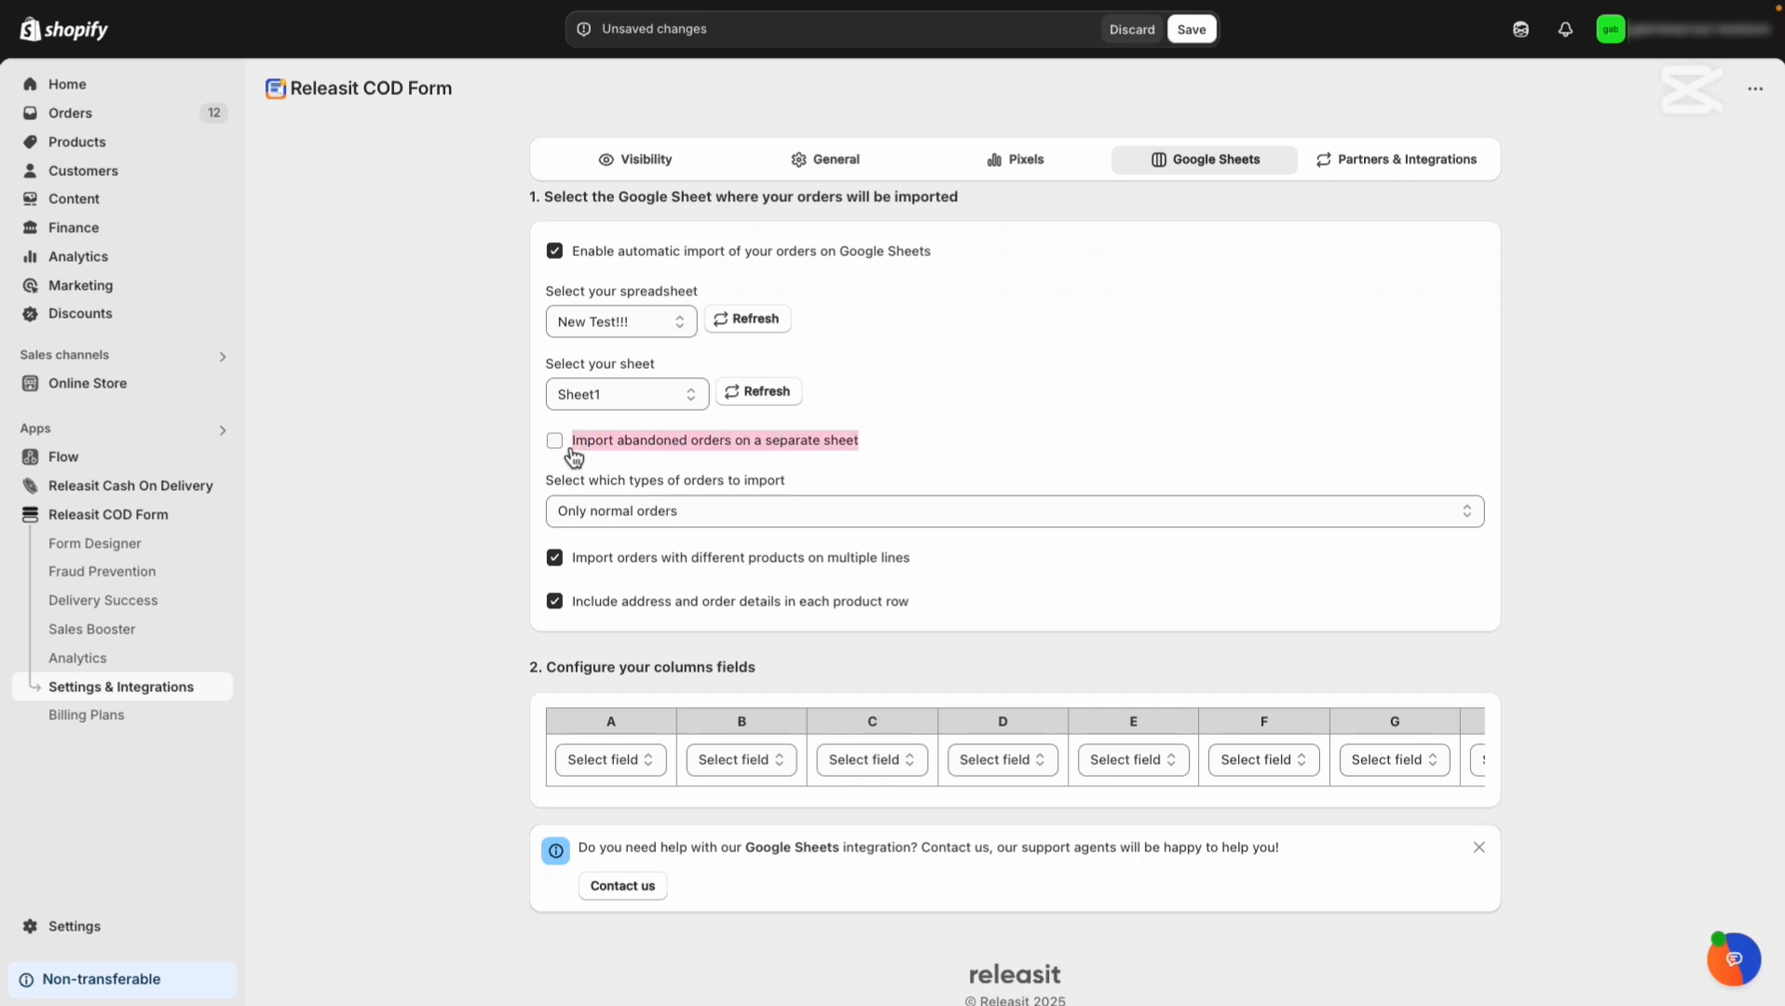
click(554, 444)
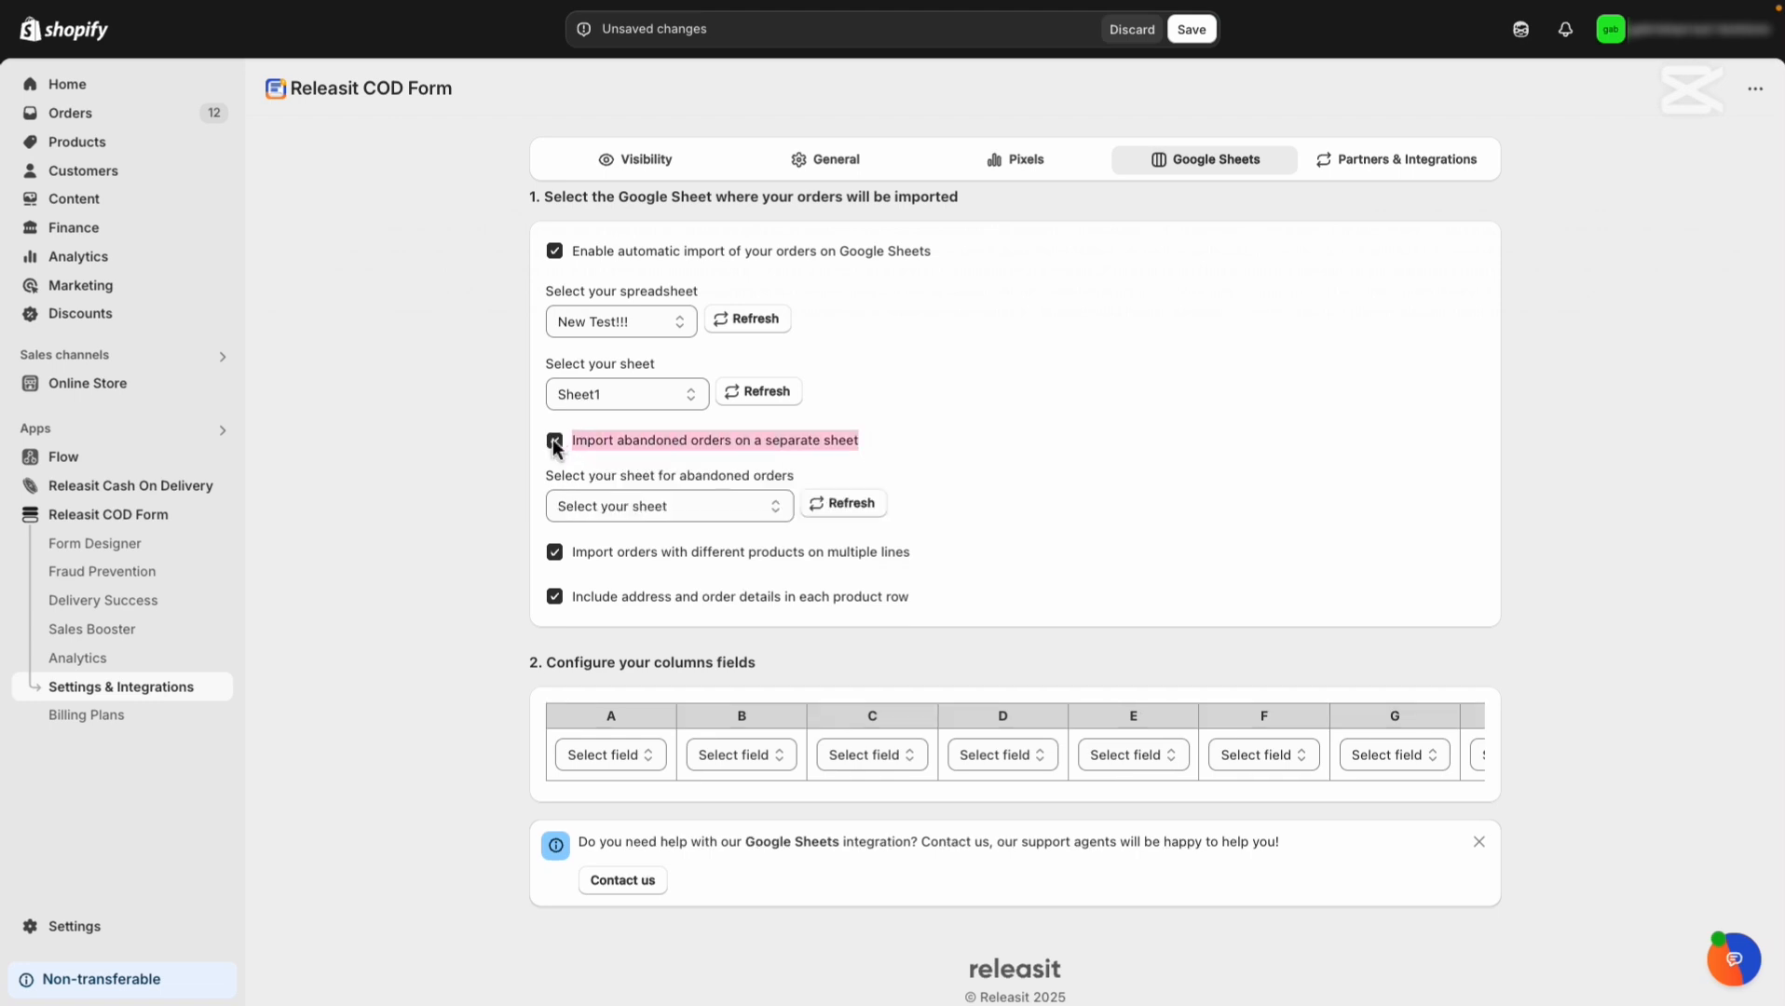
click(866, 515)
click(783, 514)
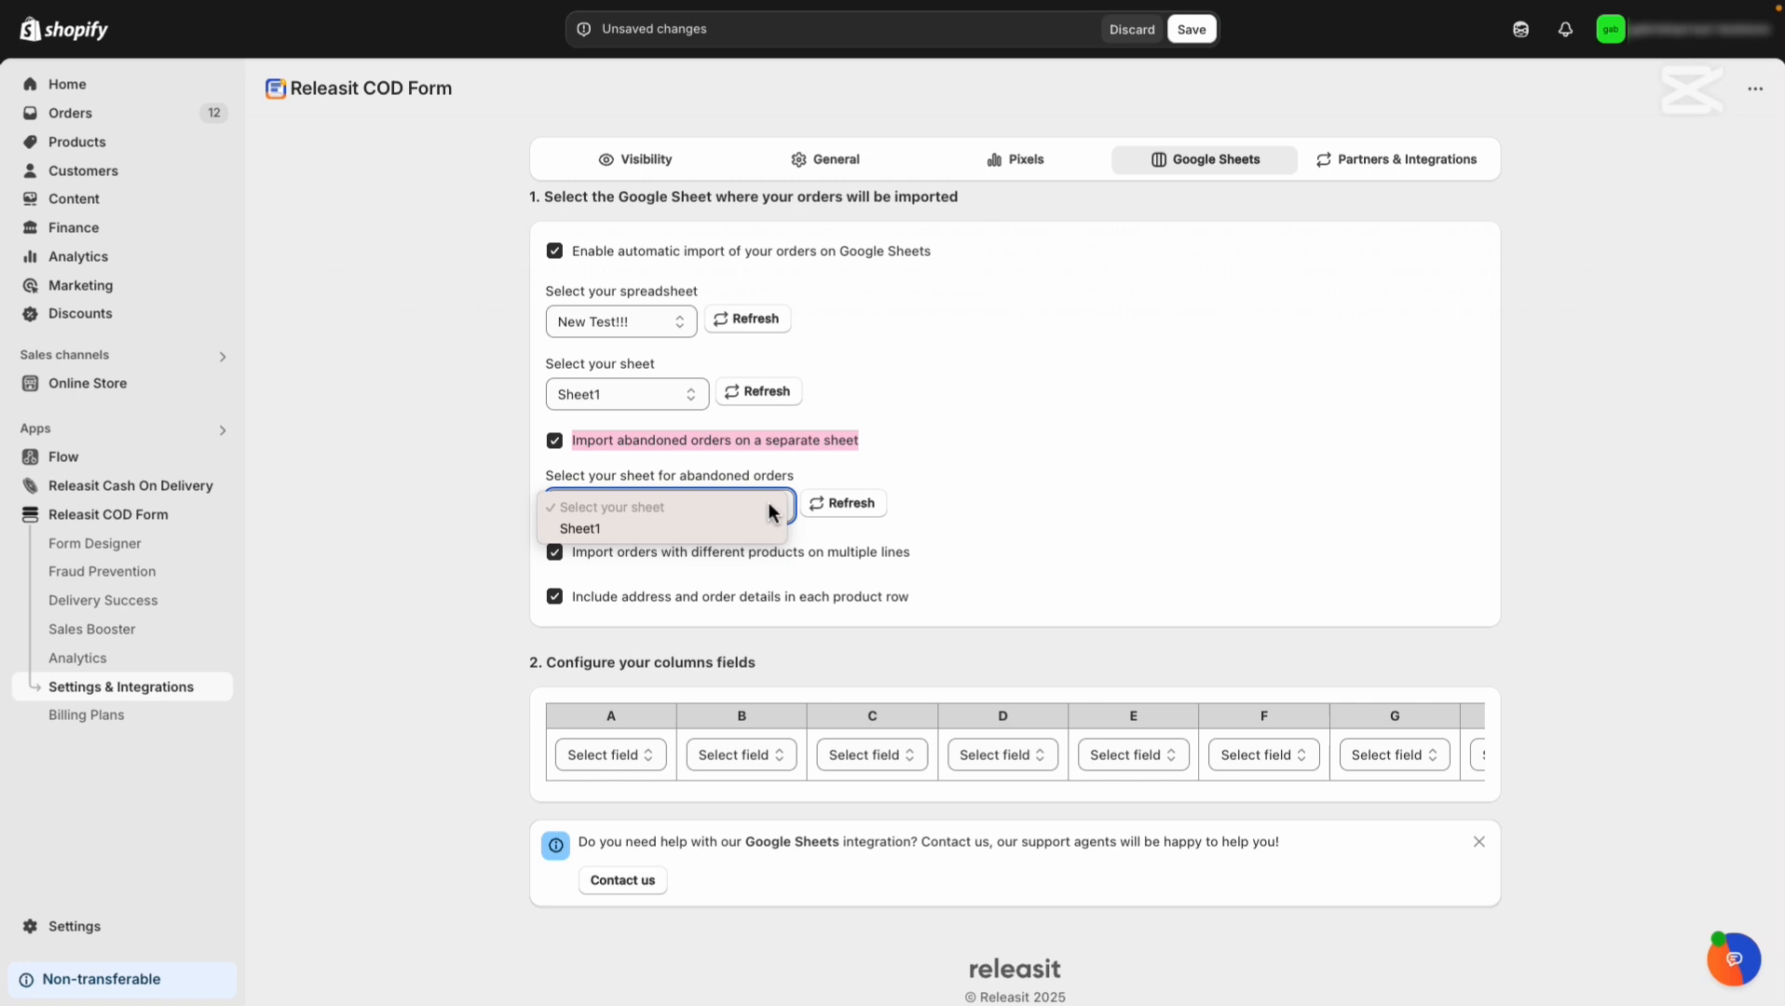
click(805, 483)
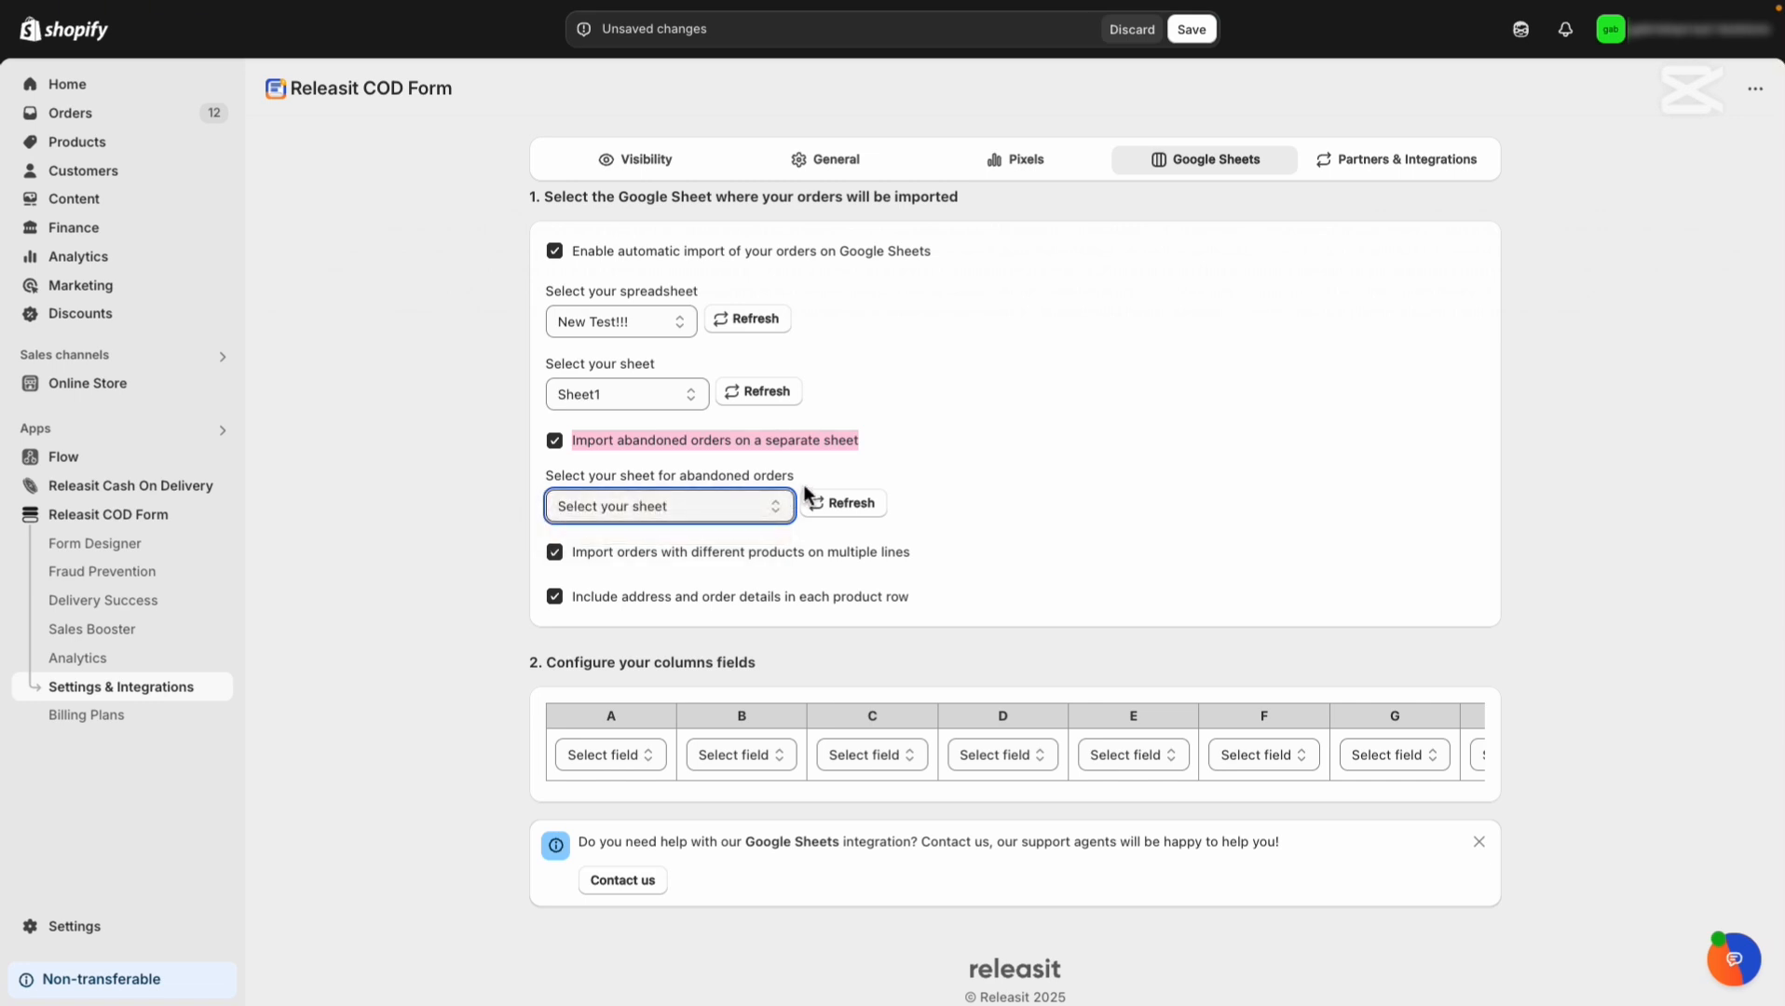
click(557, 442)
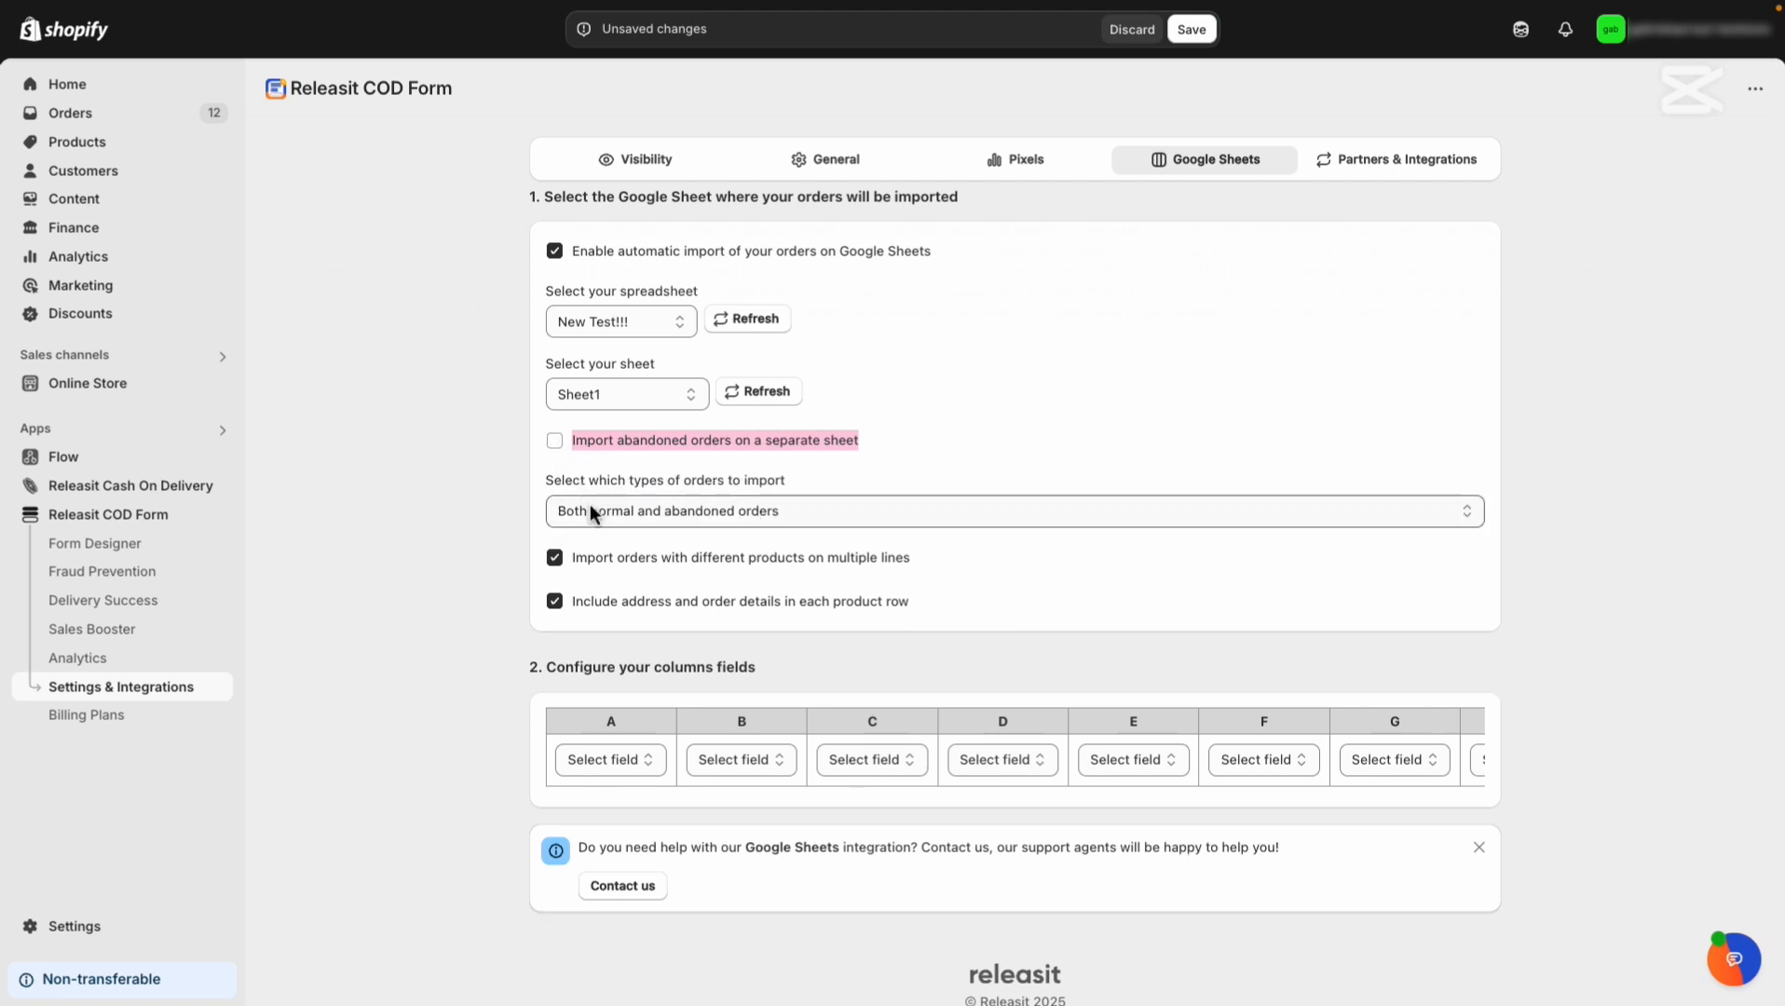
click(589, 505)
click(589, 472)
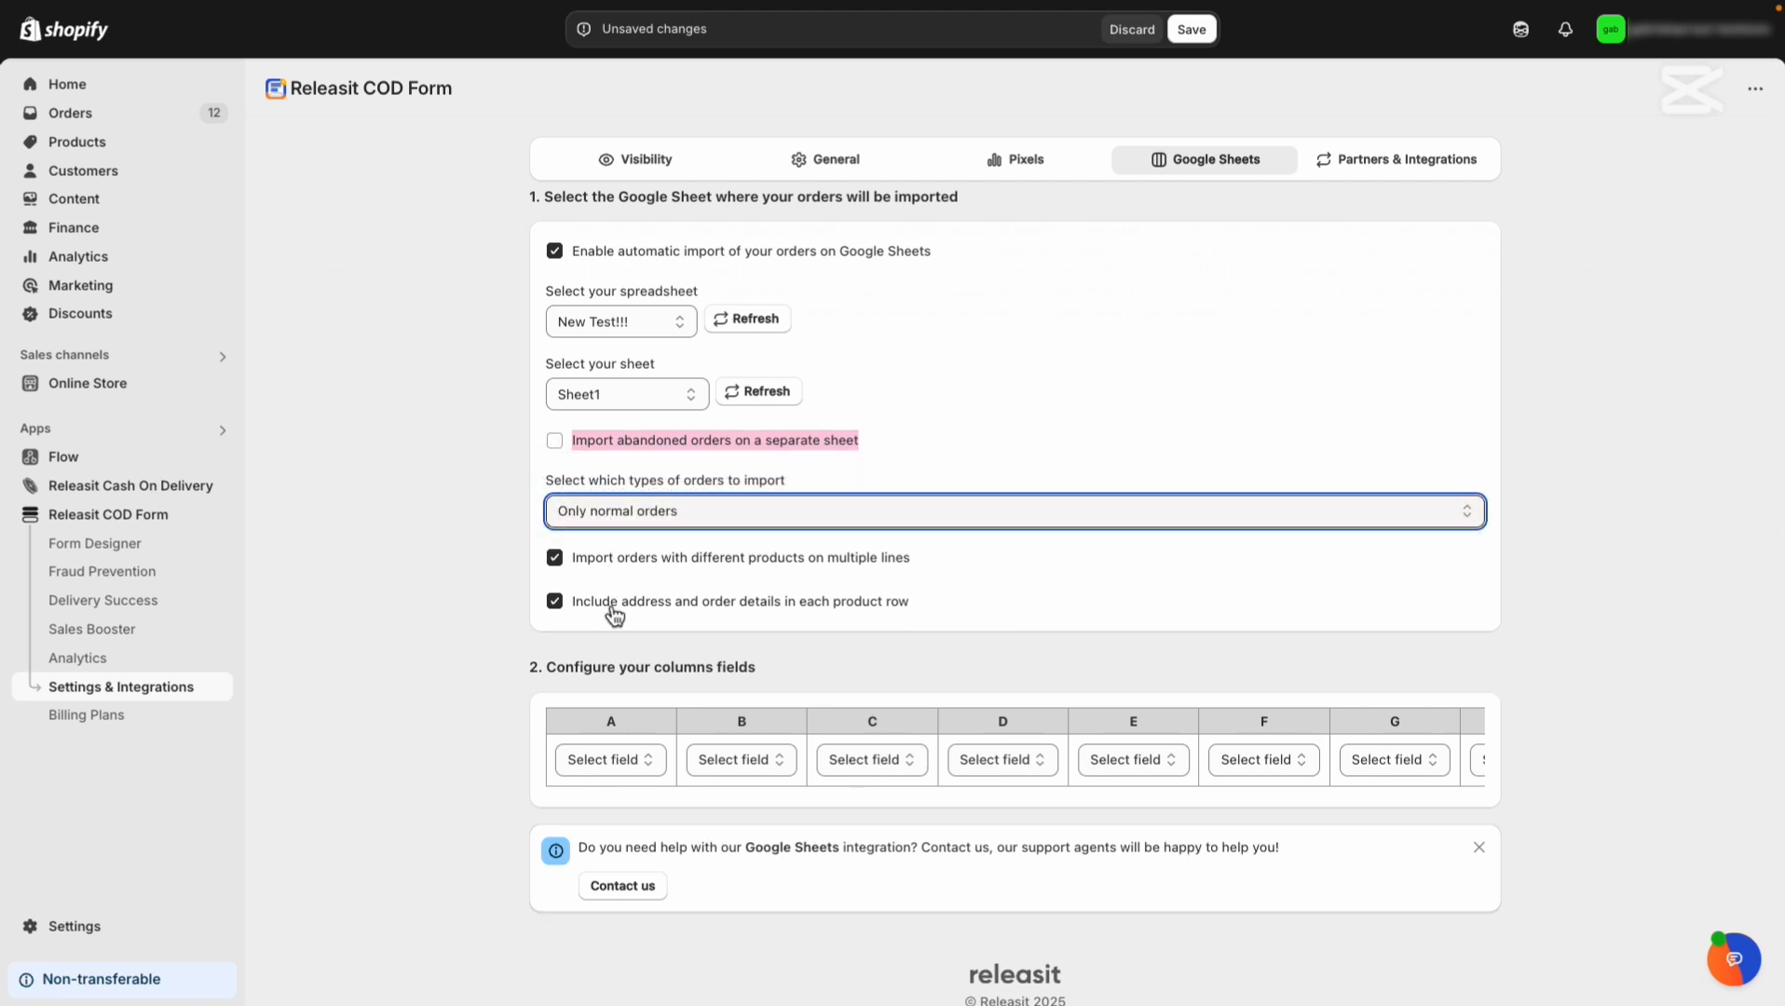
scroll(611, 617, down, 1)
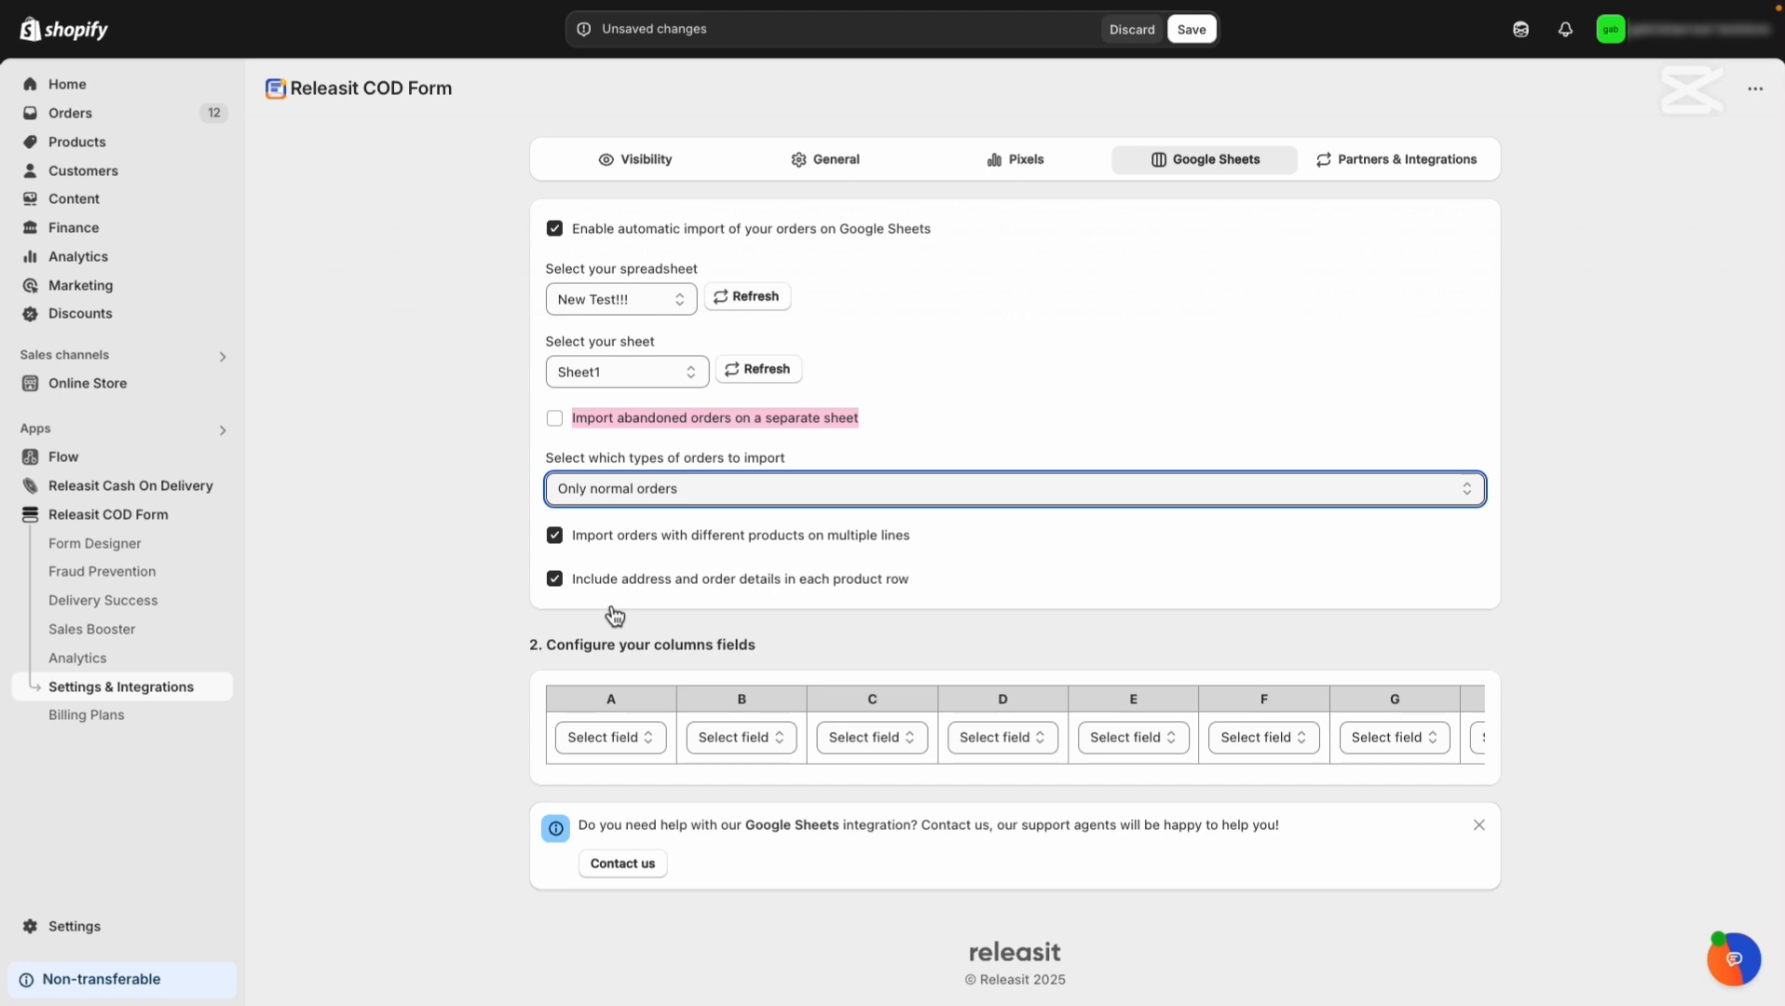
Map column A to Creation date (YYYY-MM-DDTHH:MM:SSZ) and column B to Order number.
click(621, 737)
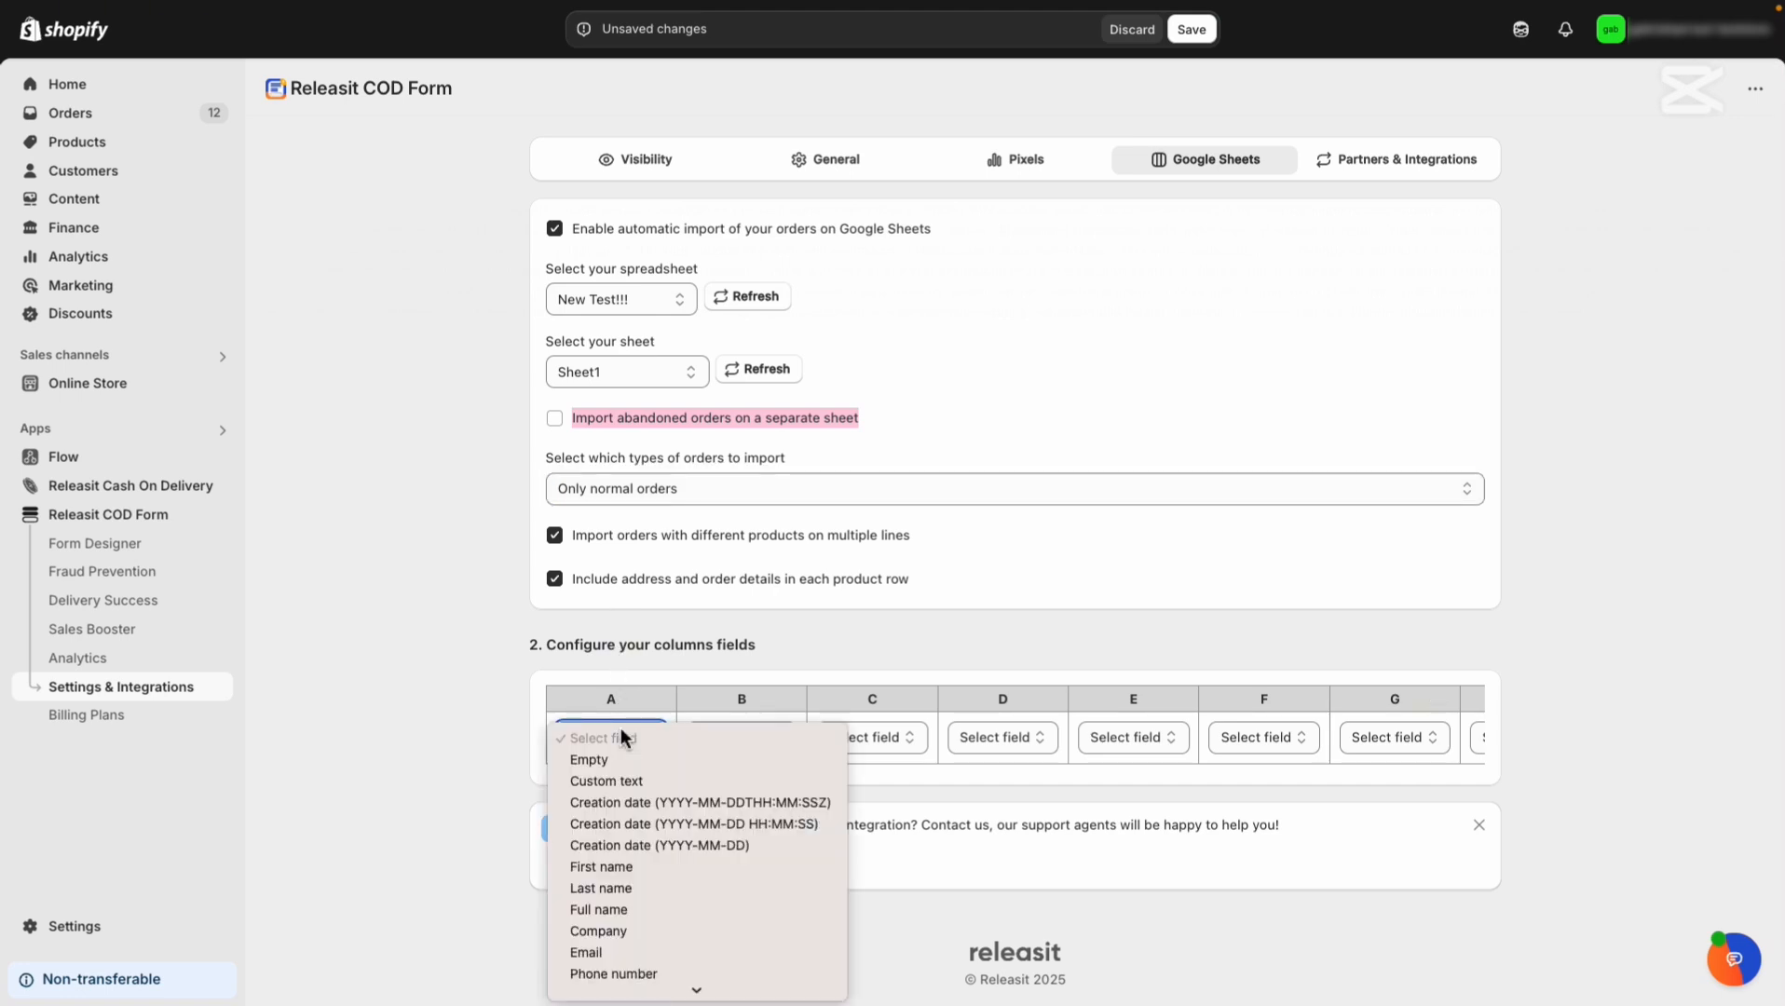
click(631, 802)
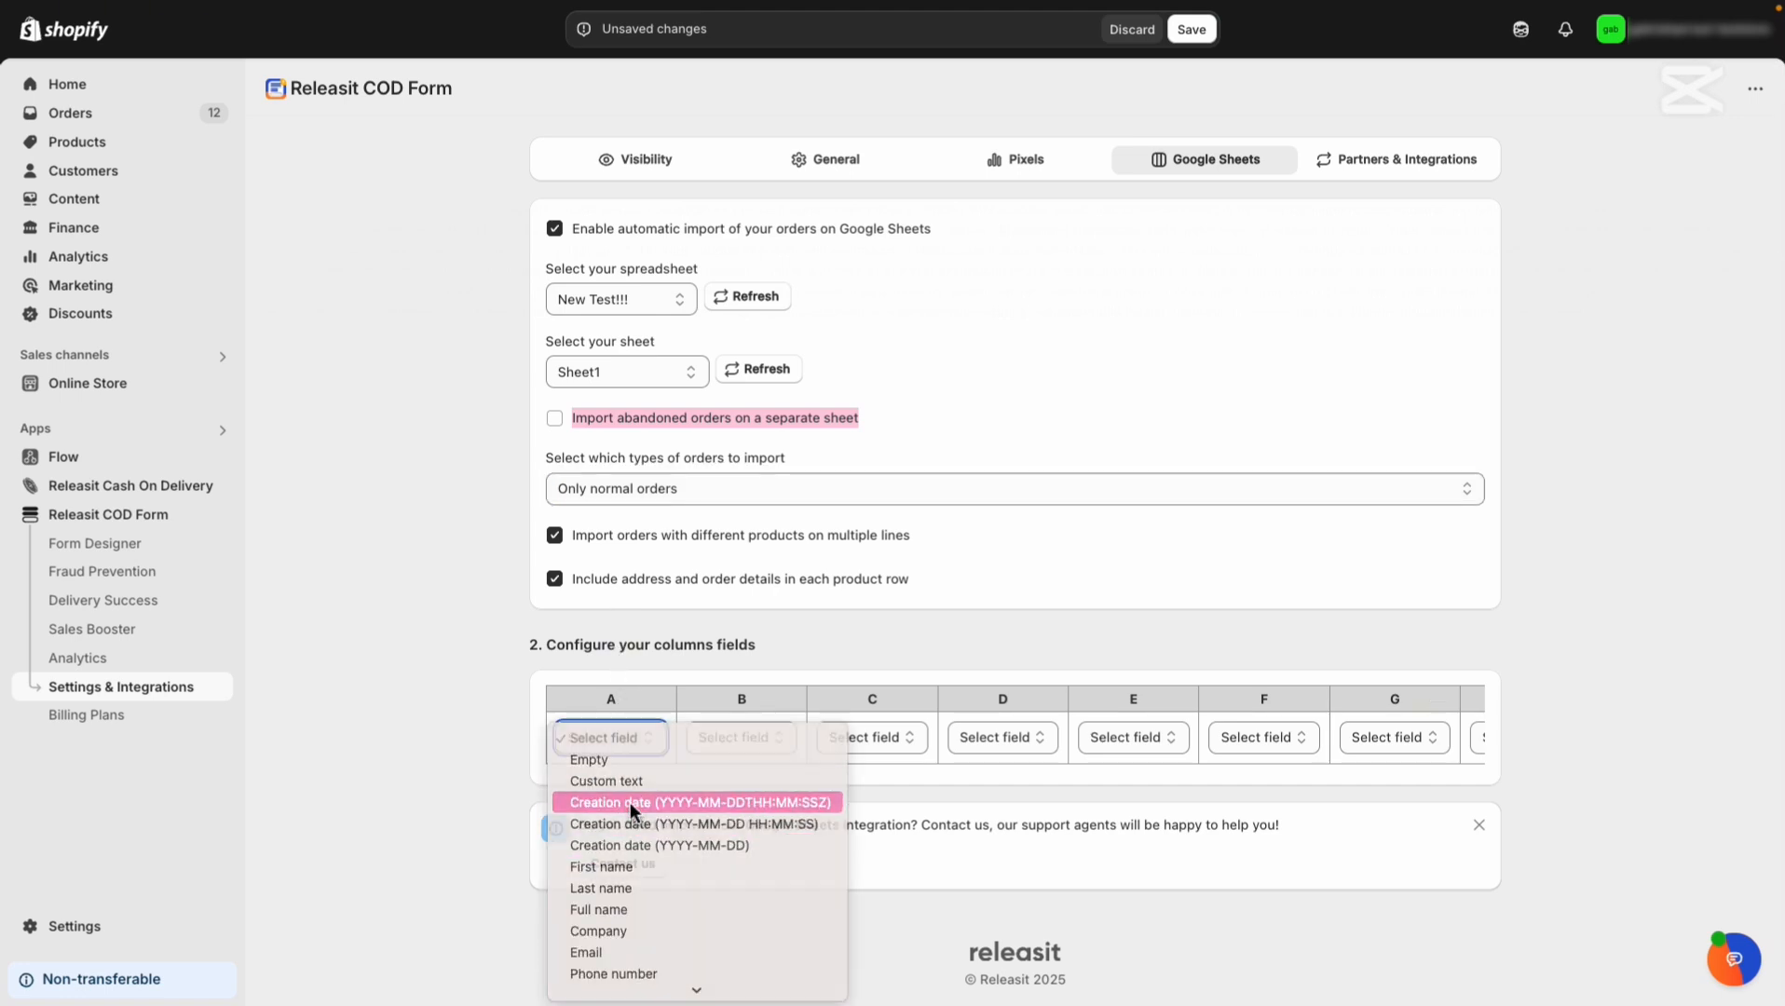
click(936, 741)
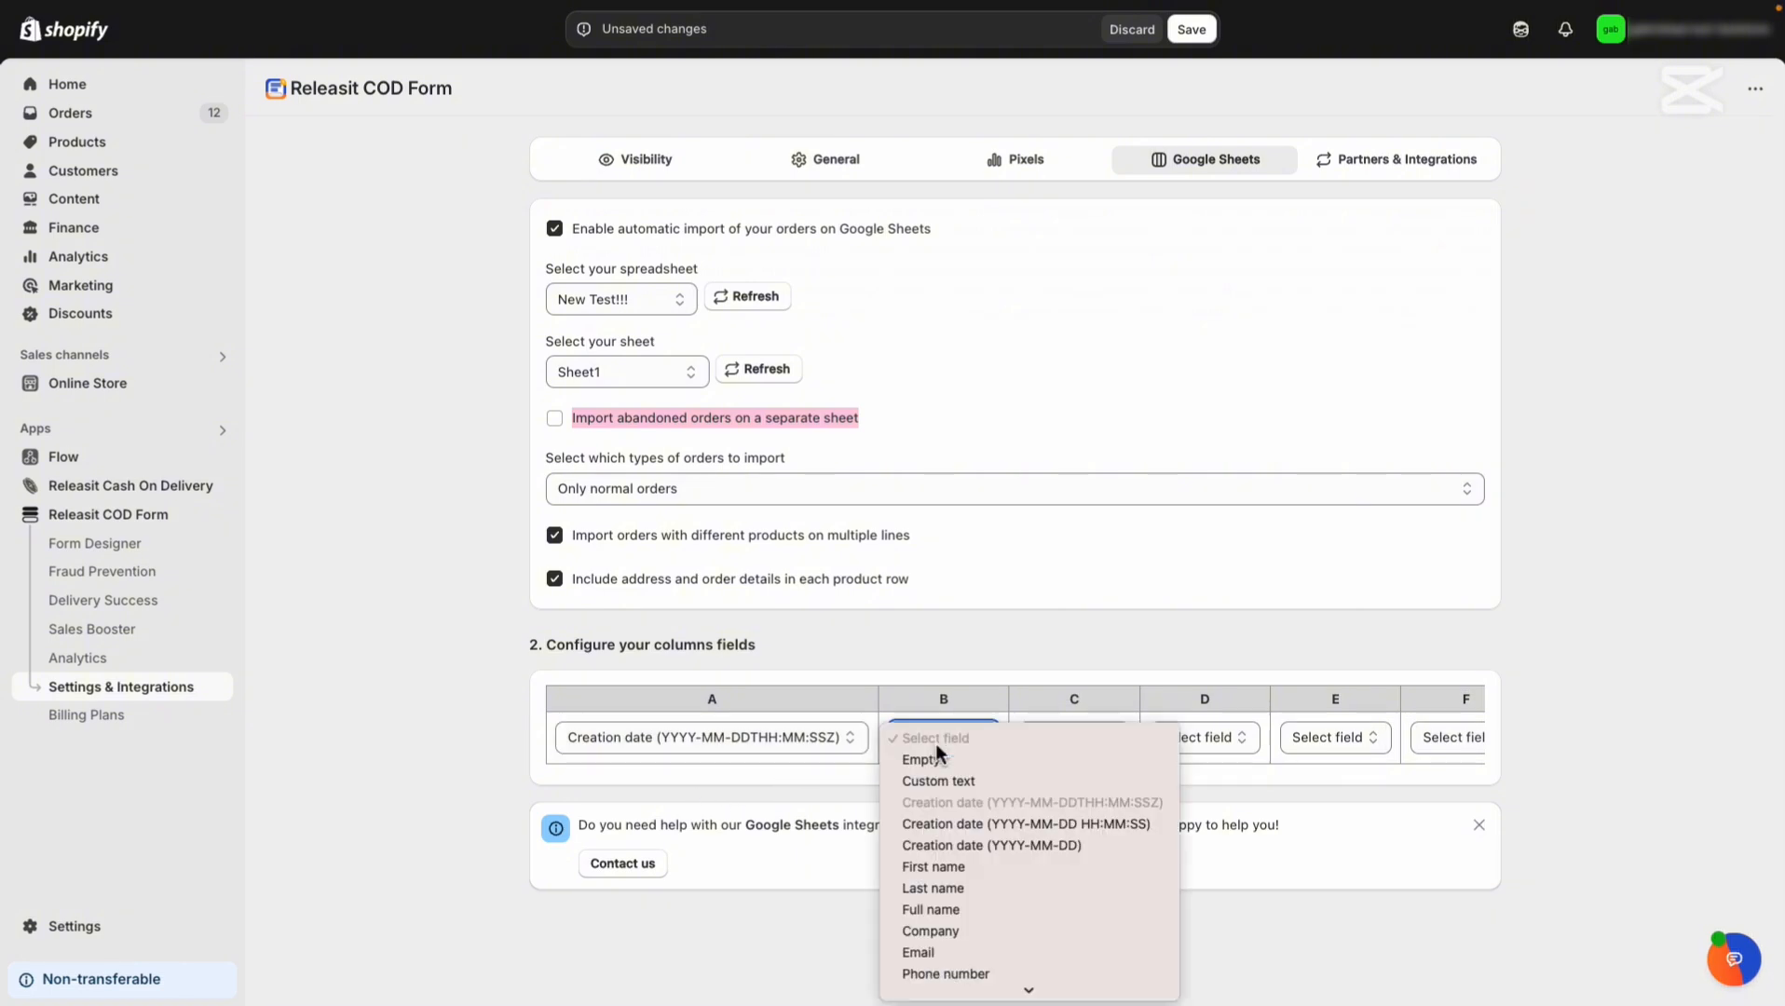
scroll(946, 822, down, 5)
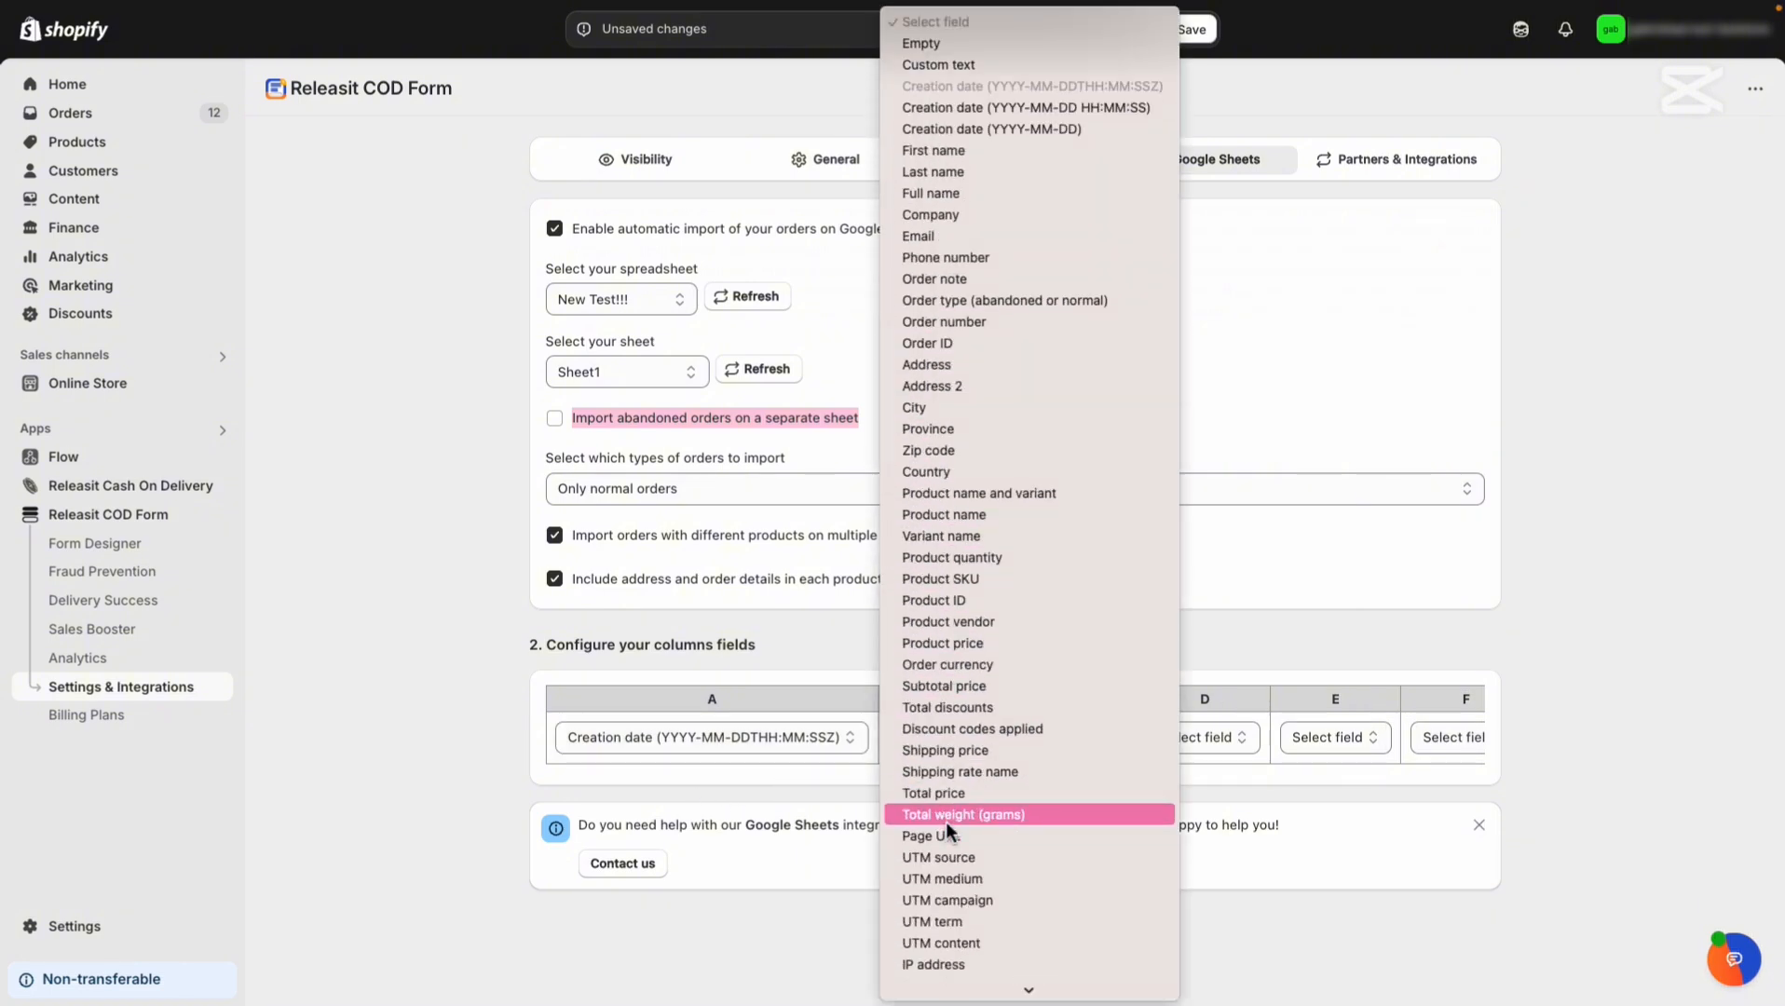
click(958, 324)
Map columns C, D and E to Address, Province, and Product name and variant.
click(1074, 736)
scroll(1086, 839, down, 3)
click(1083, 800)
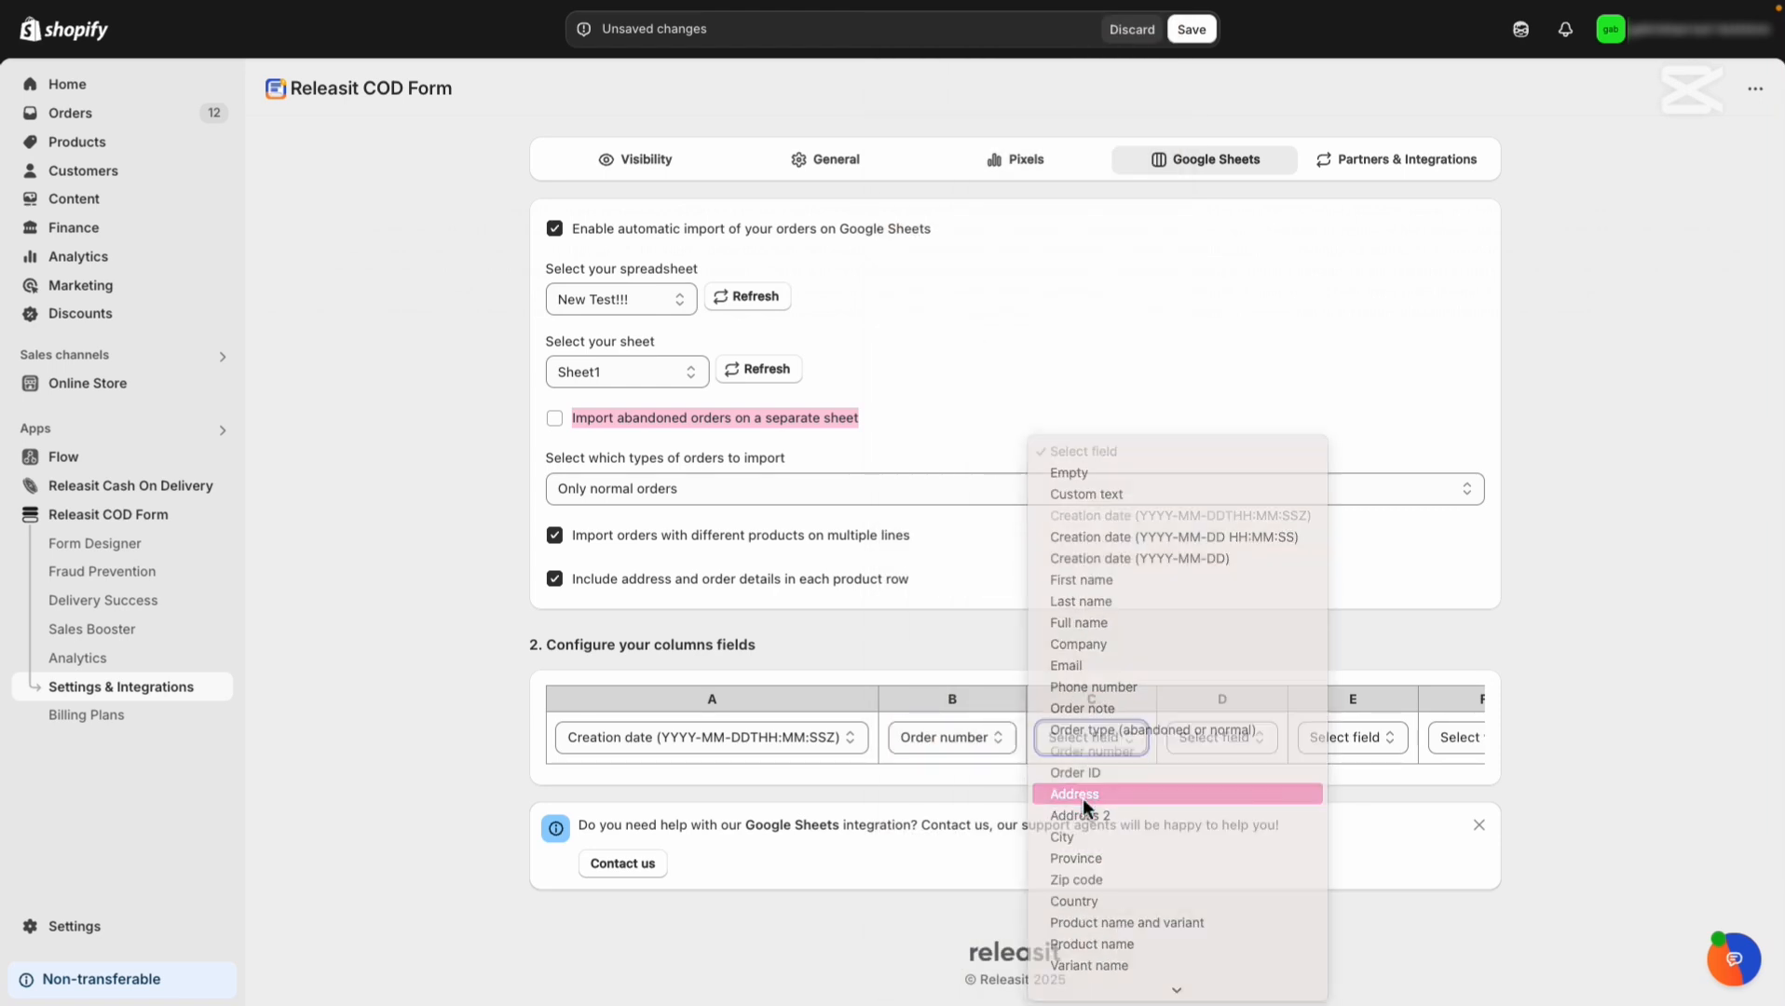
click(1238, 743)
scroll(1229, 887, down, 4)
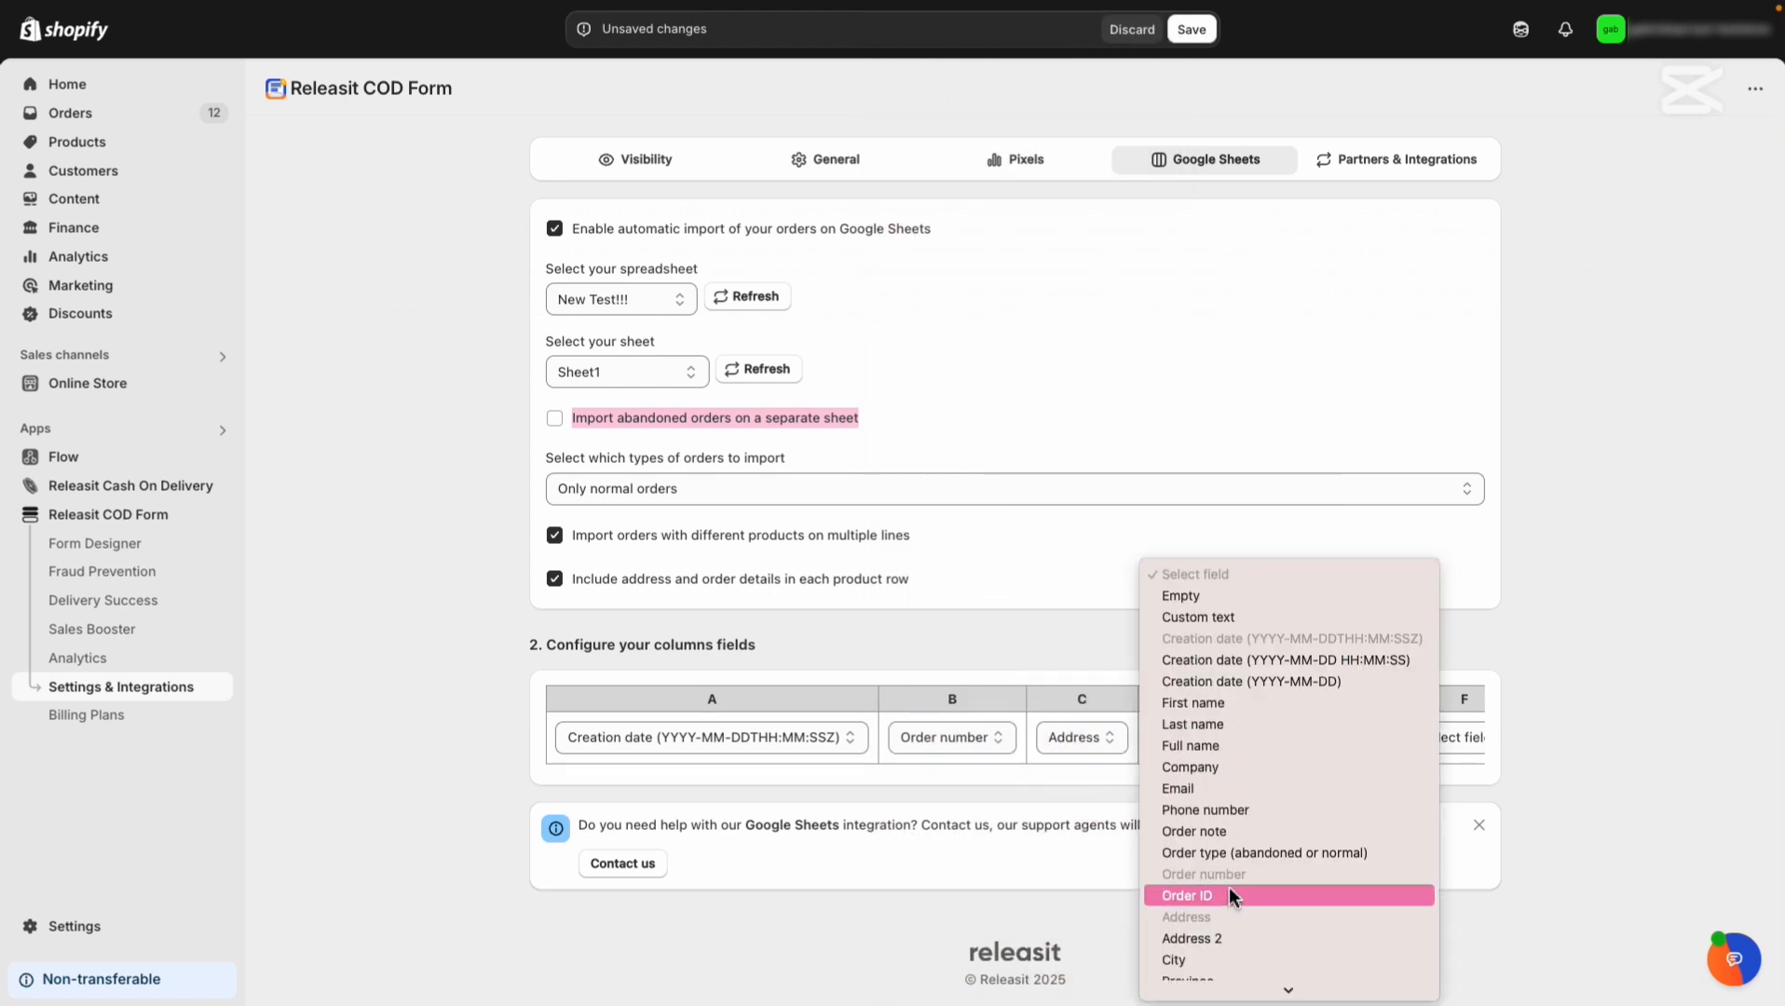
click(1224, 820)
click(1356, 741)
scroll(1365, 838, down, 5)
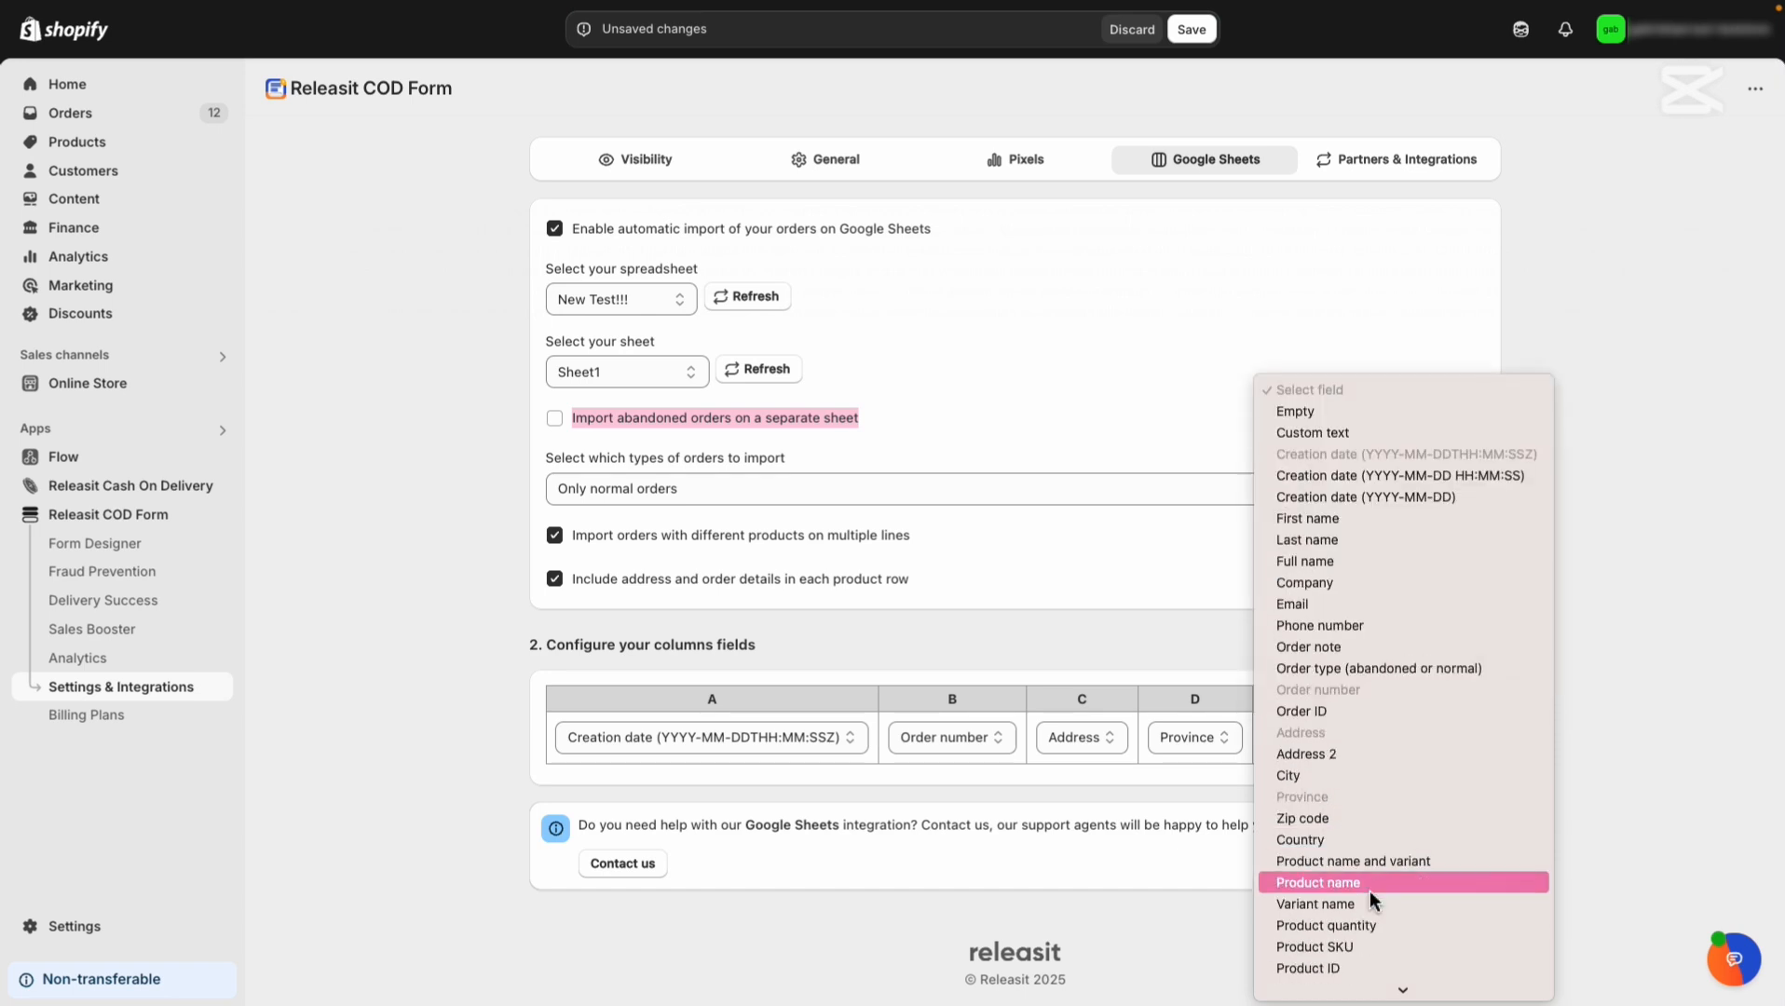
click(1370, 890)
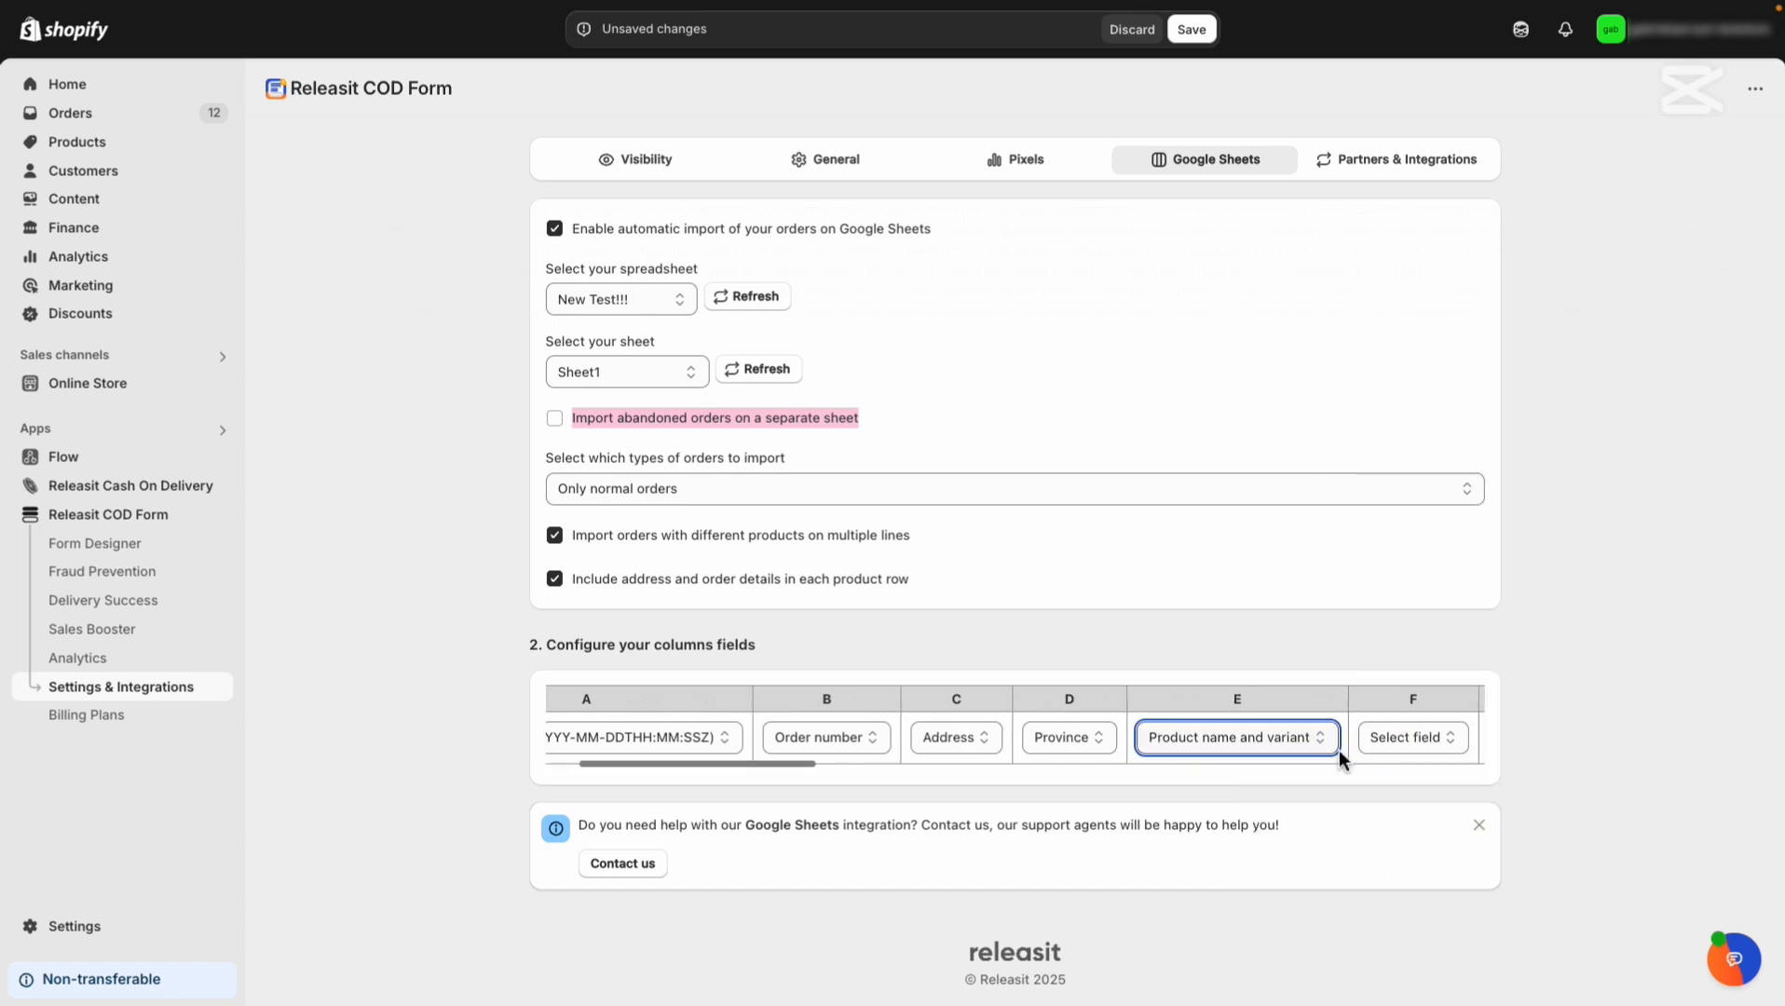
drag(775, 763, 717, 772)
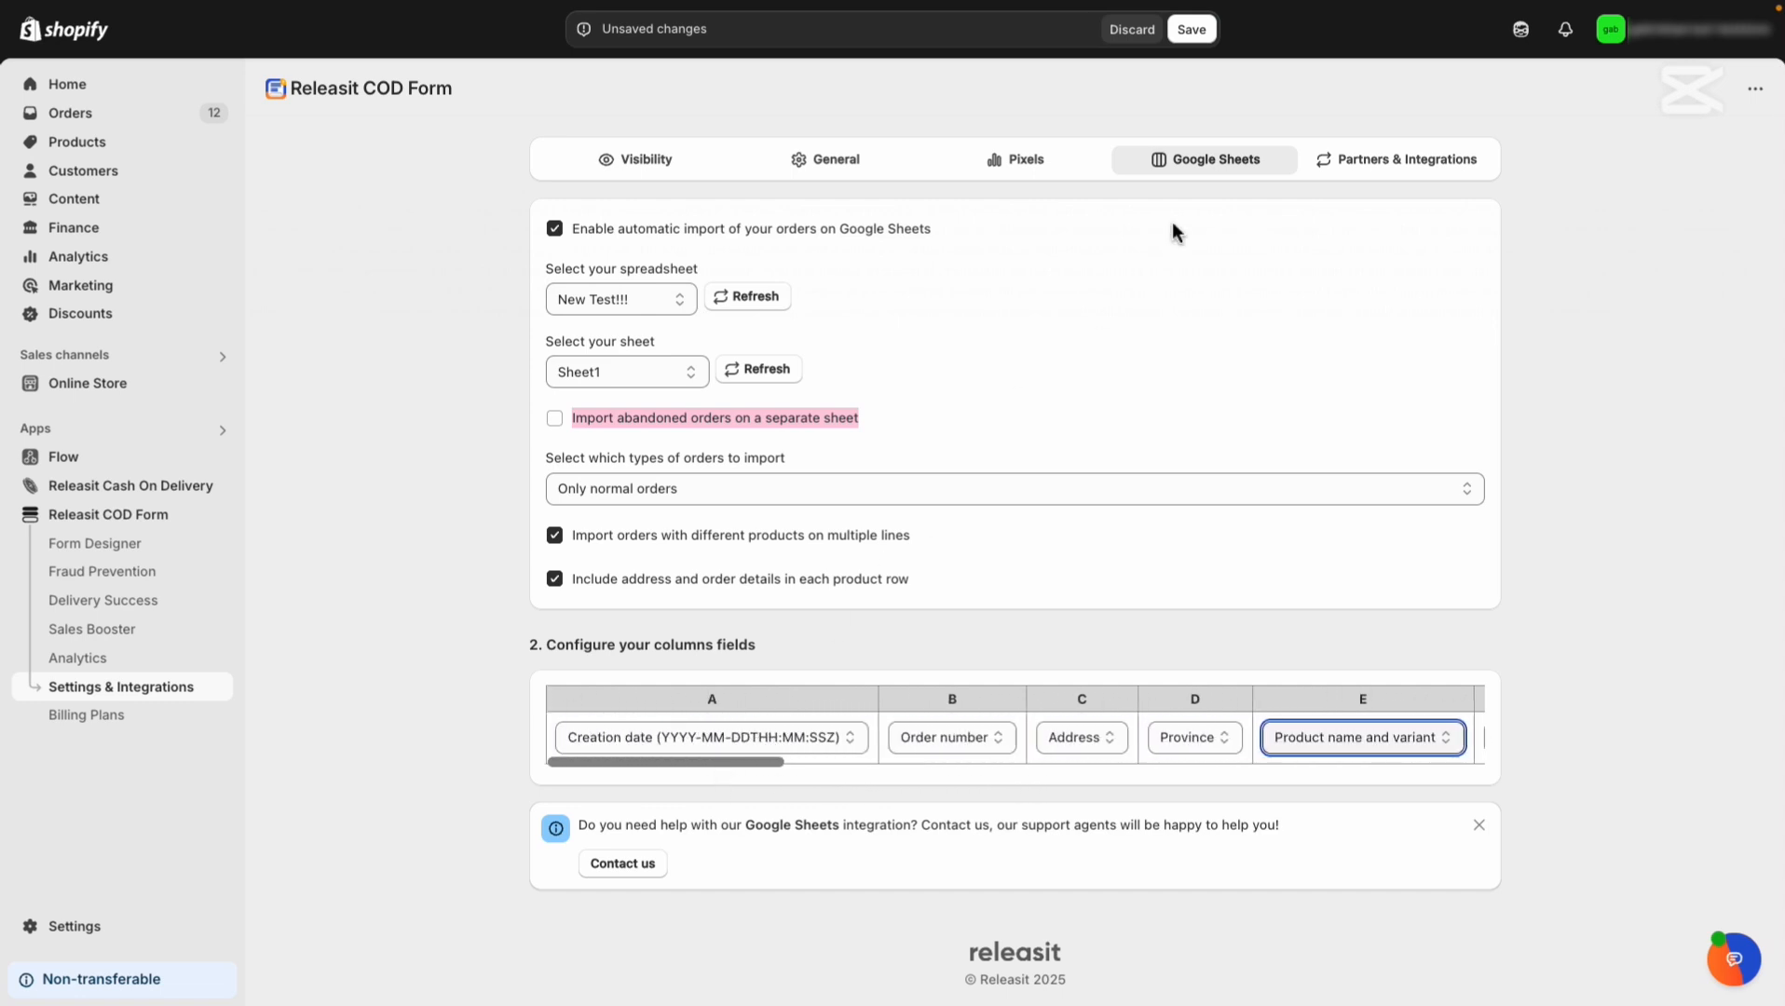
click(1190, 31)
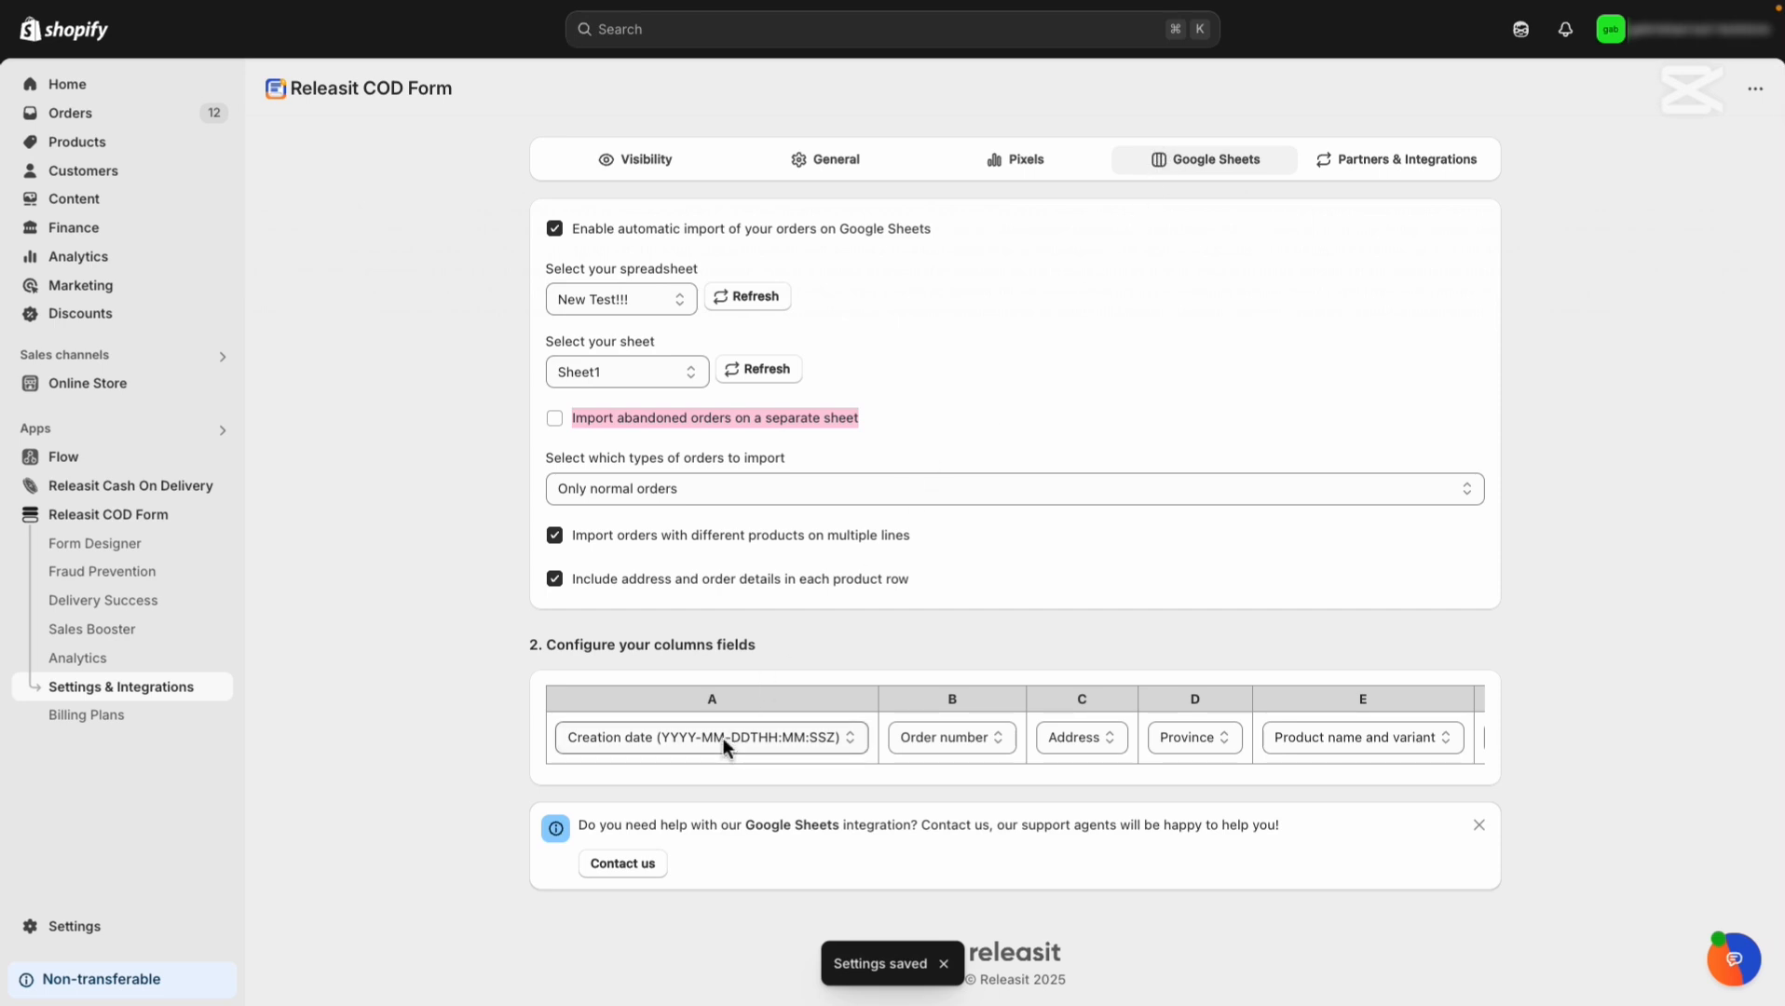
click(722, 738)
click(752, 717)
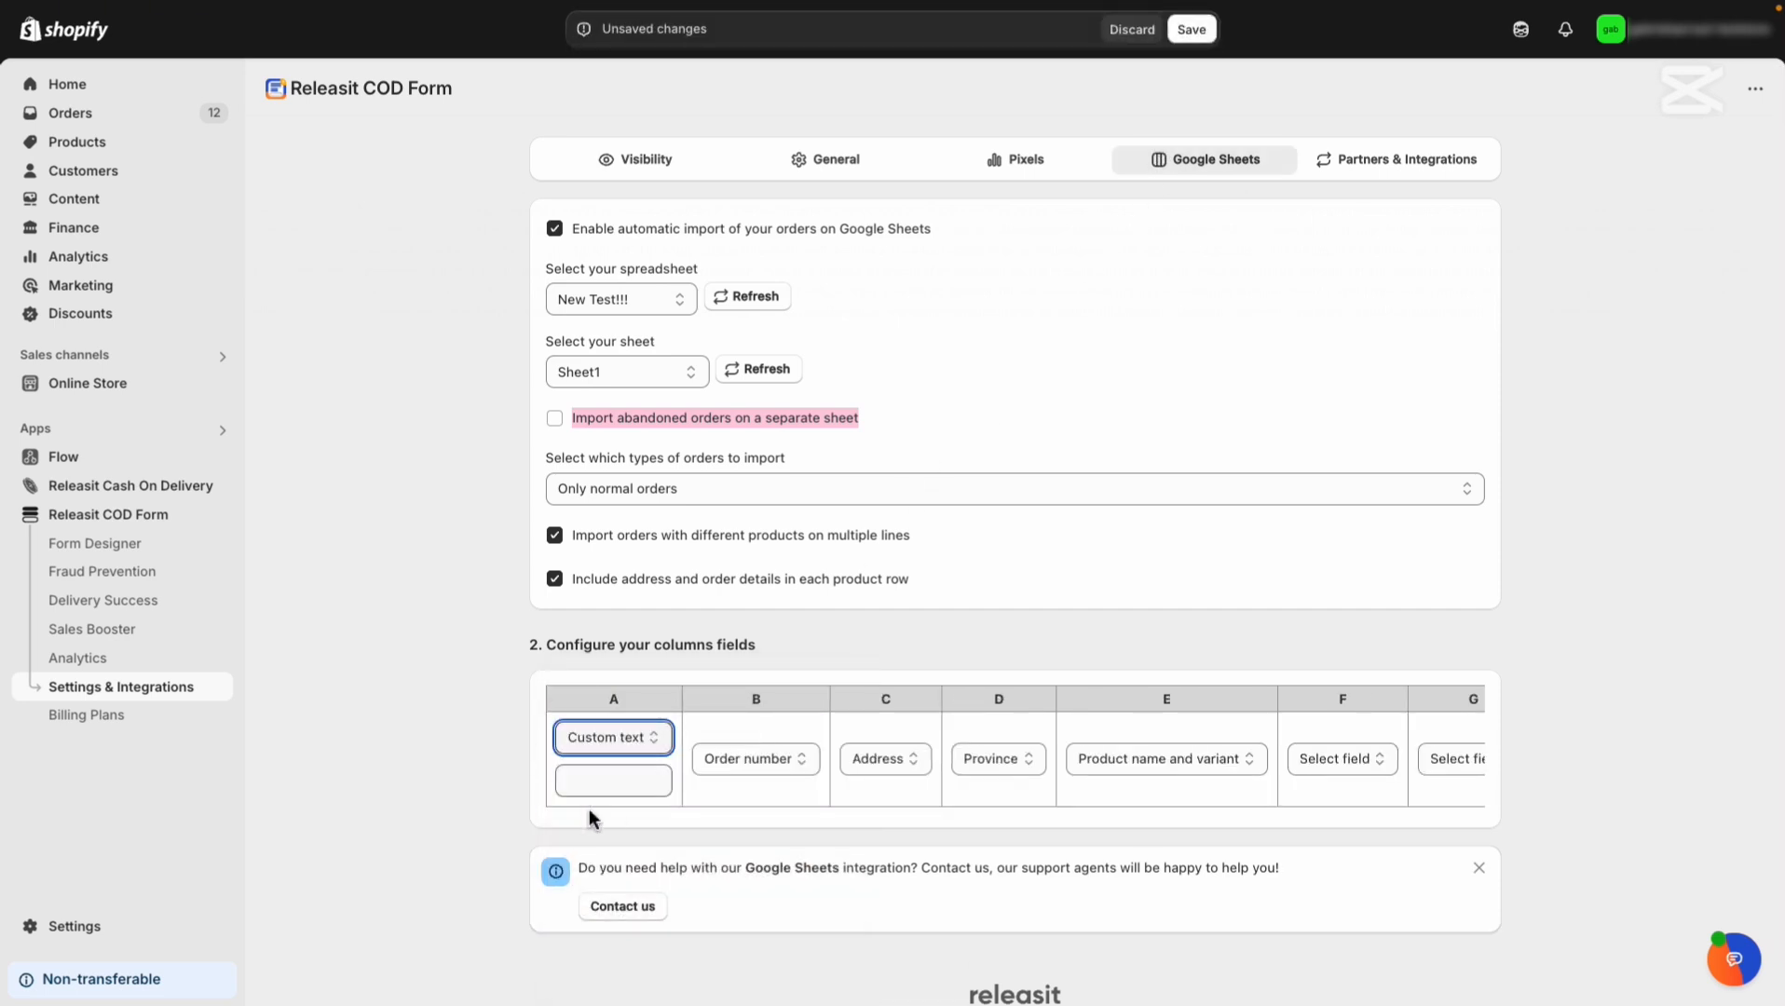
click(736, 759)
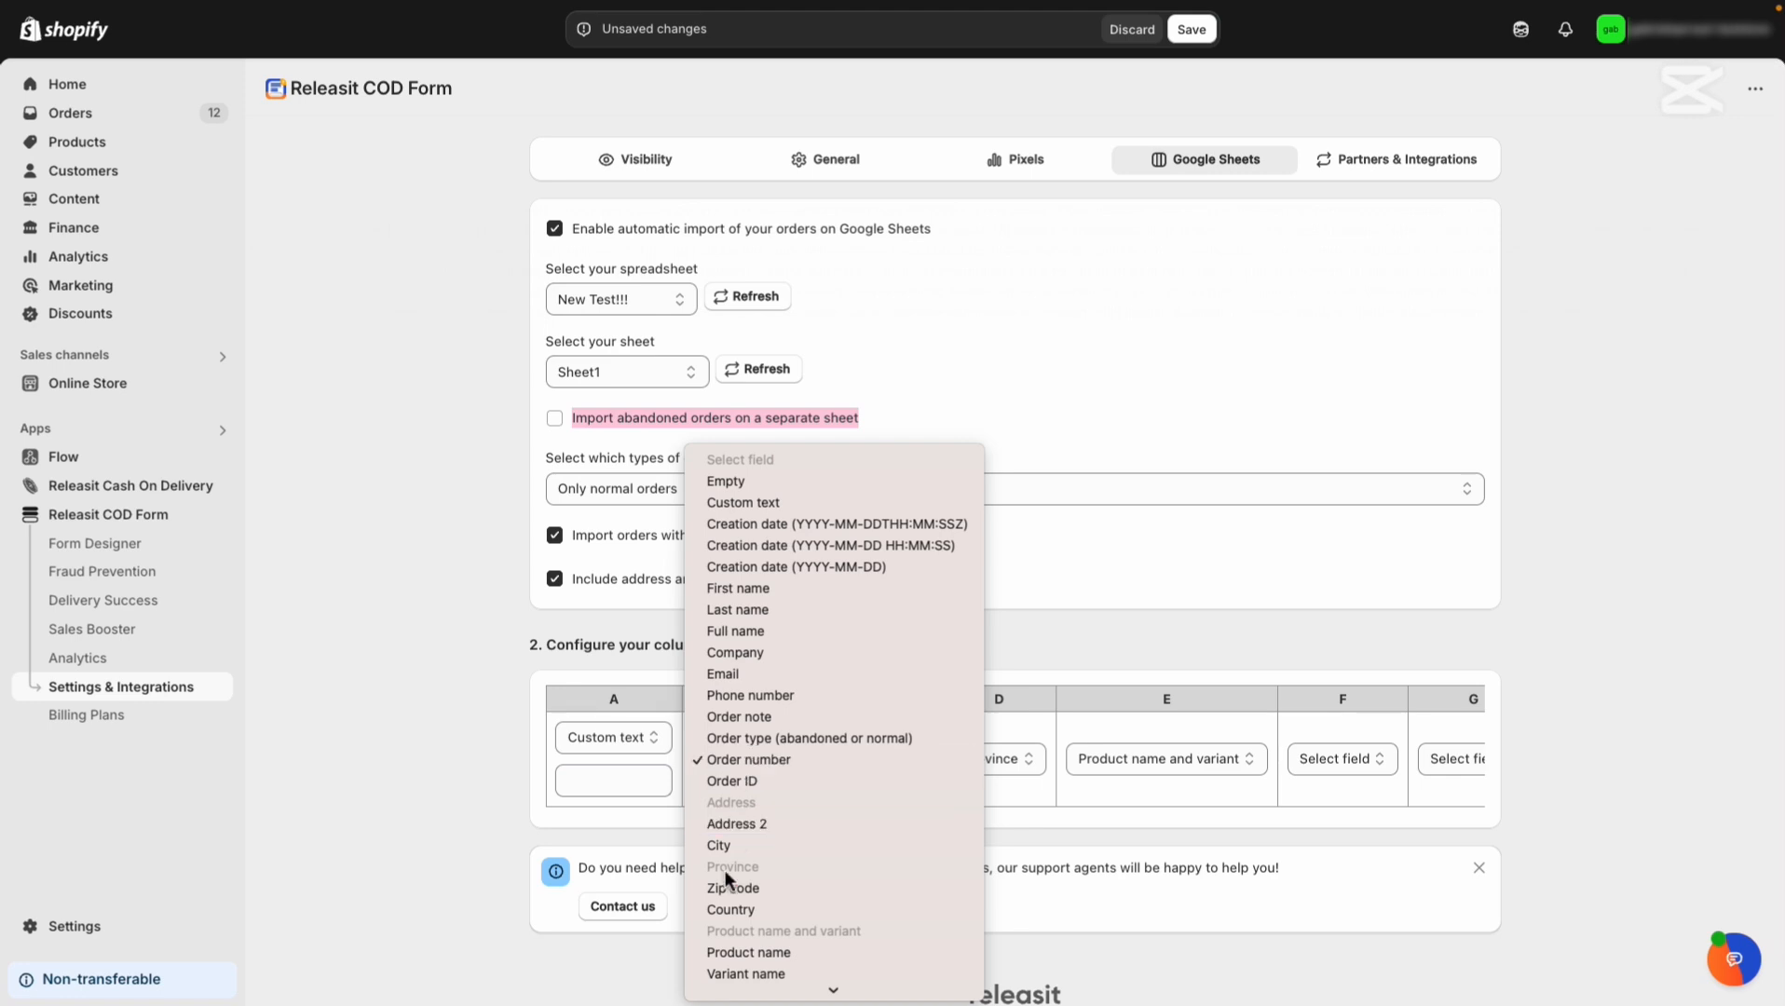
click(842, 482)
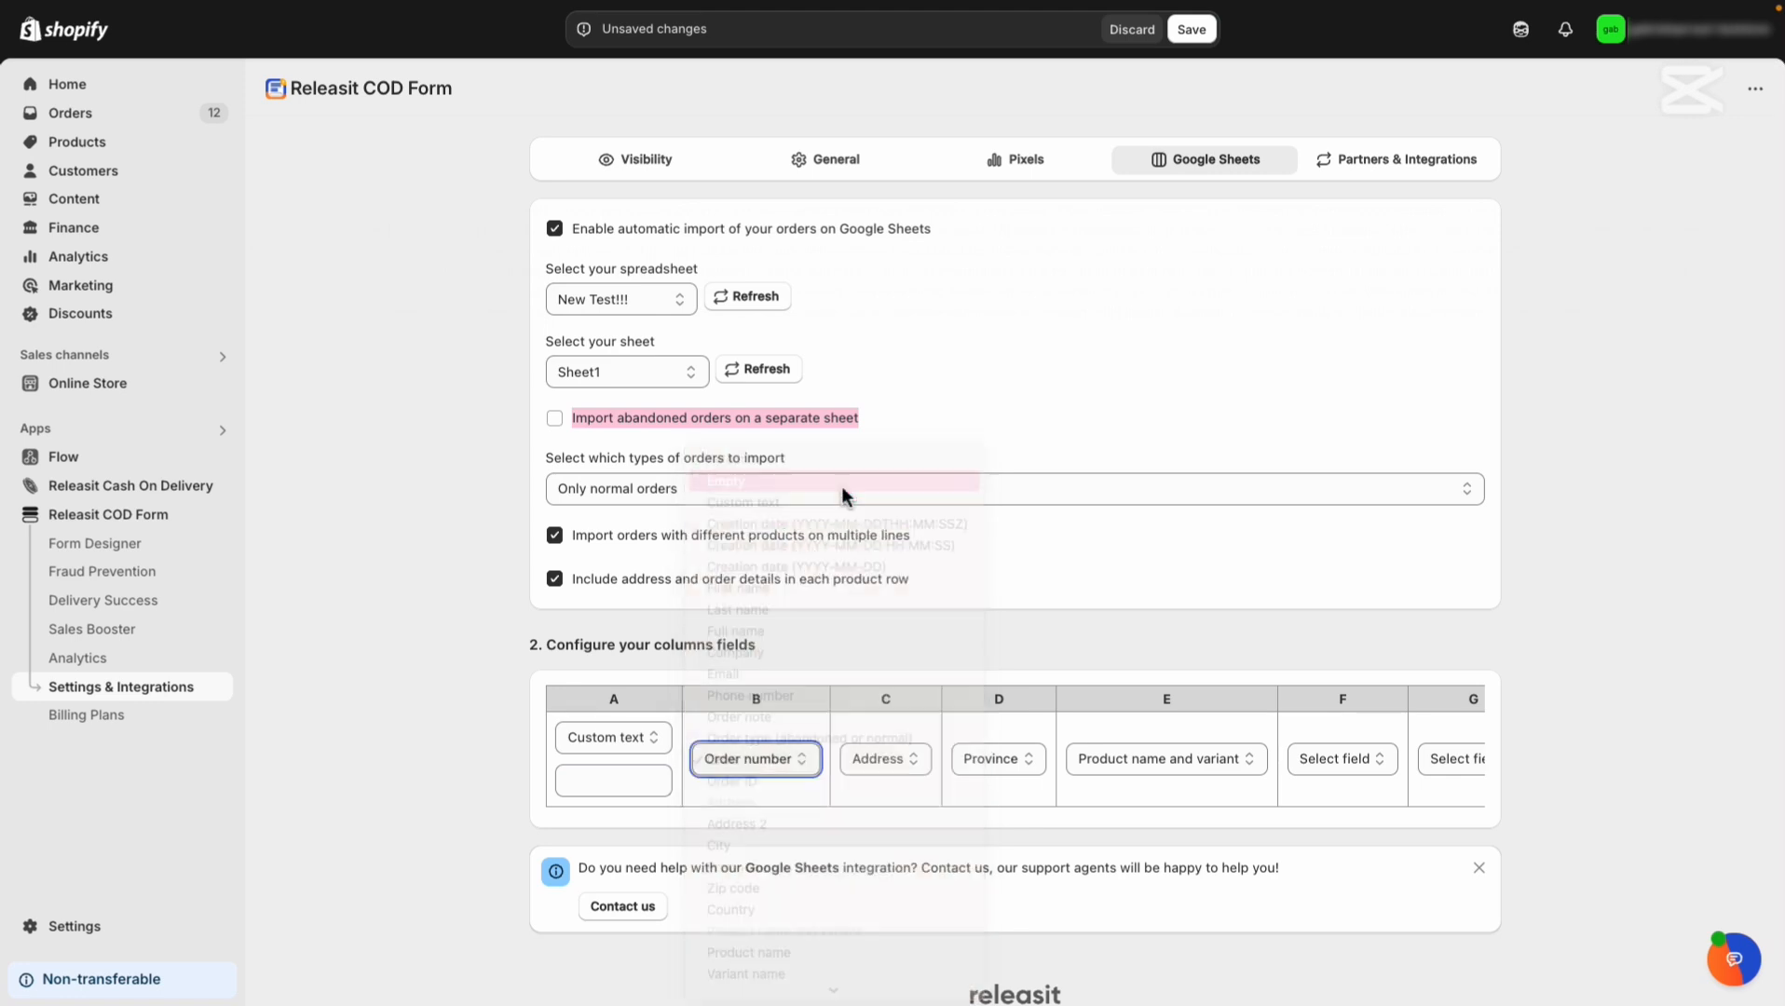
click(866, 760)
click(865, 738)
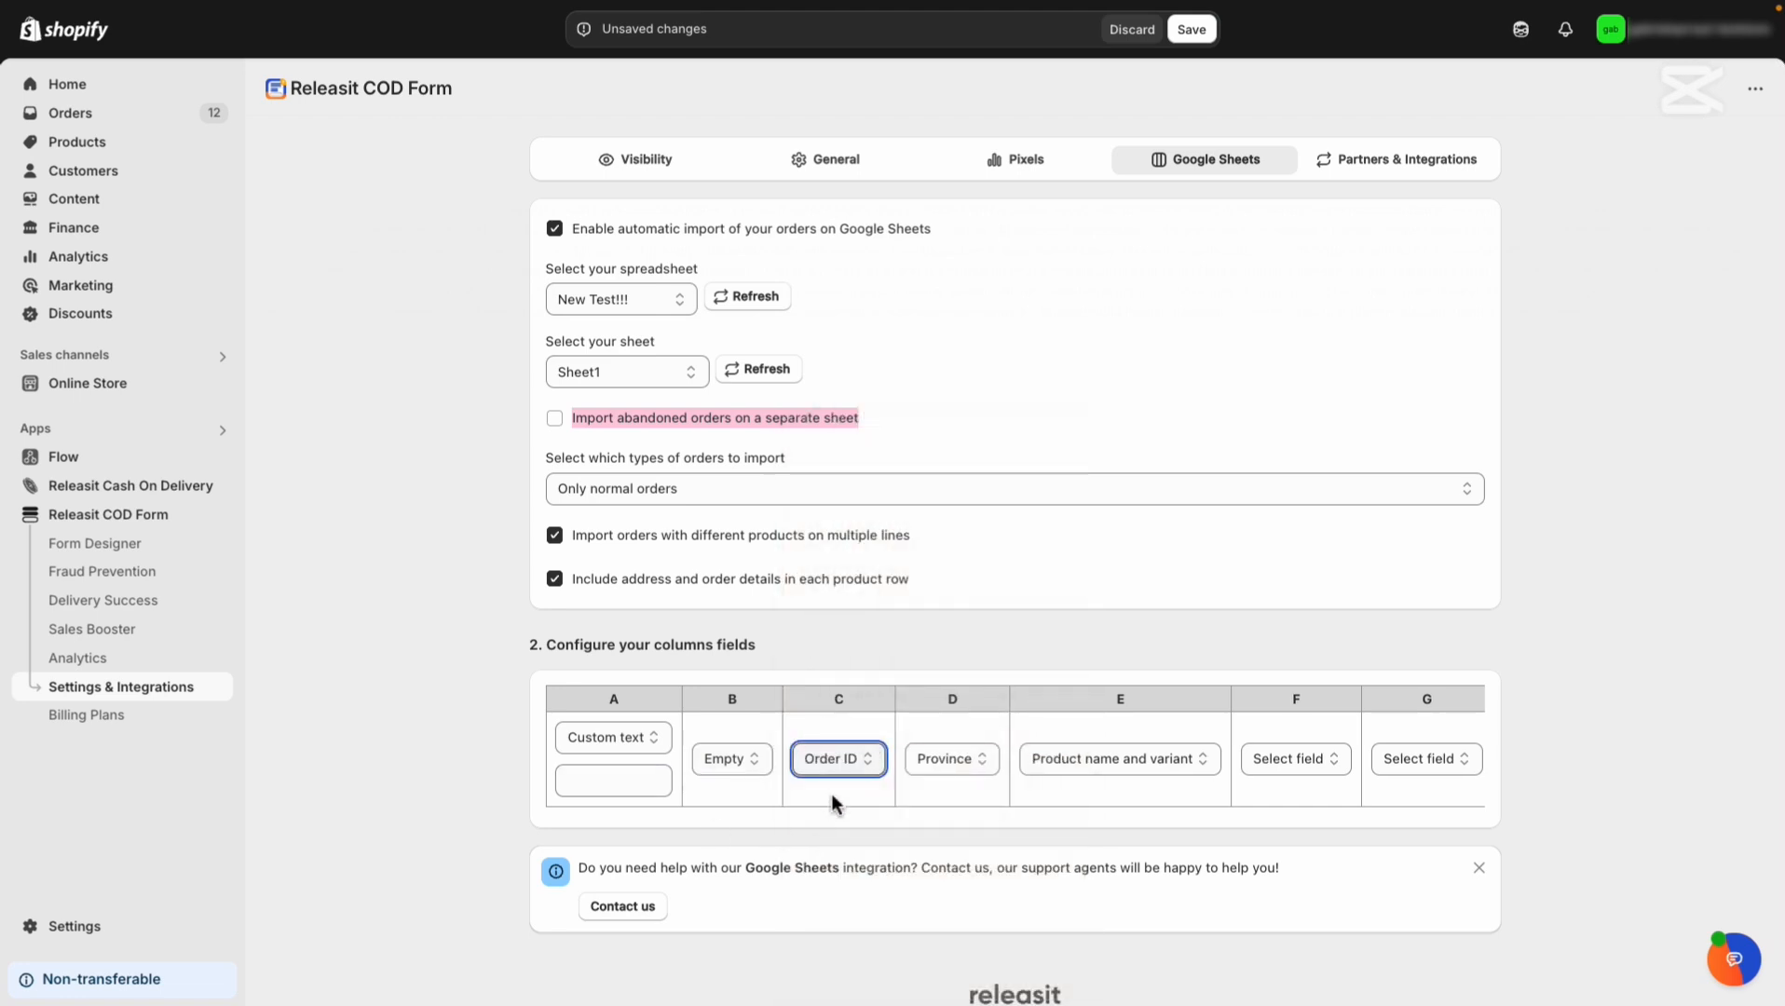
Discard the unsaved column changes, then enter headers Creation date, Order number, City, Province in A1:D1.
click(1132, 29)
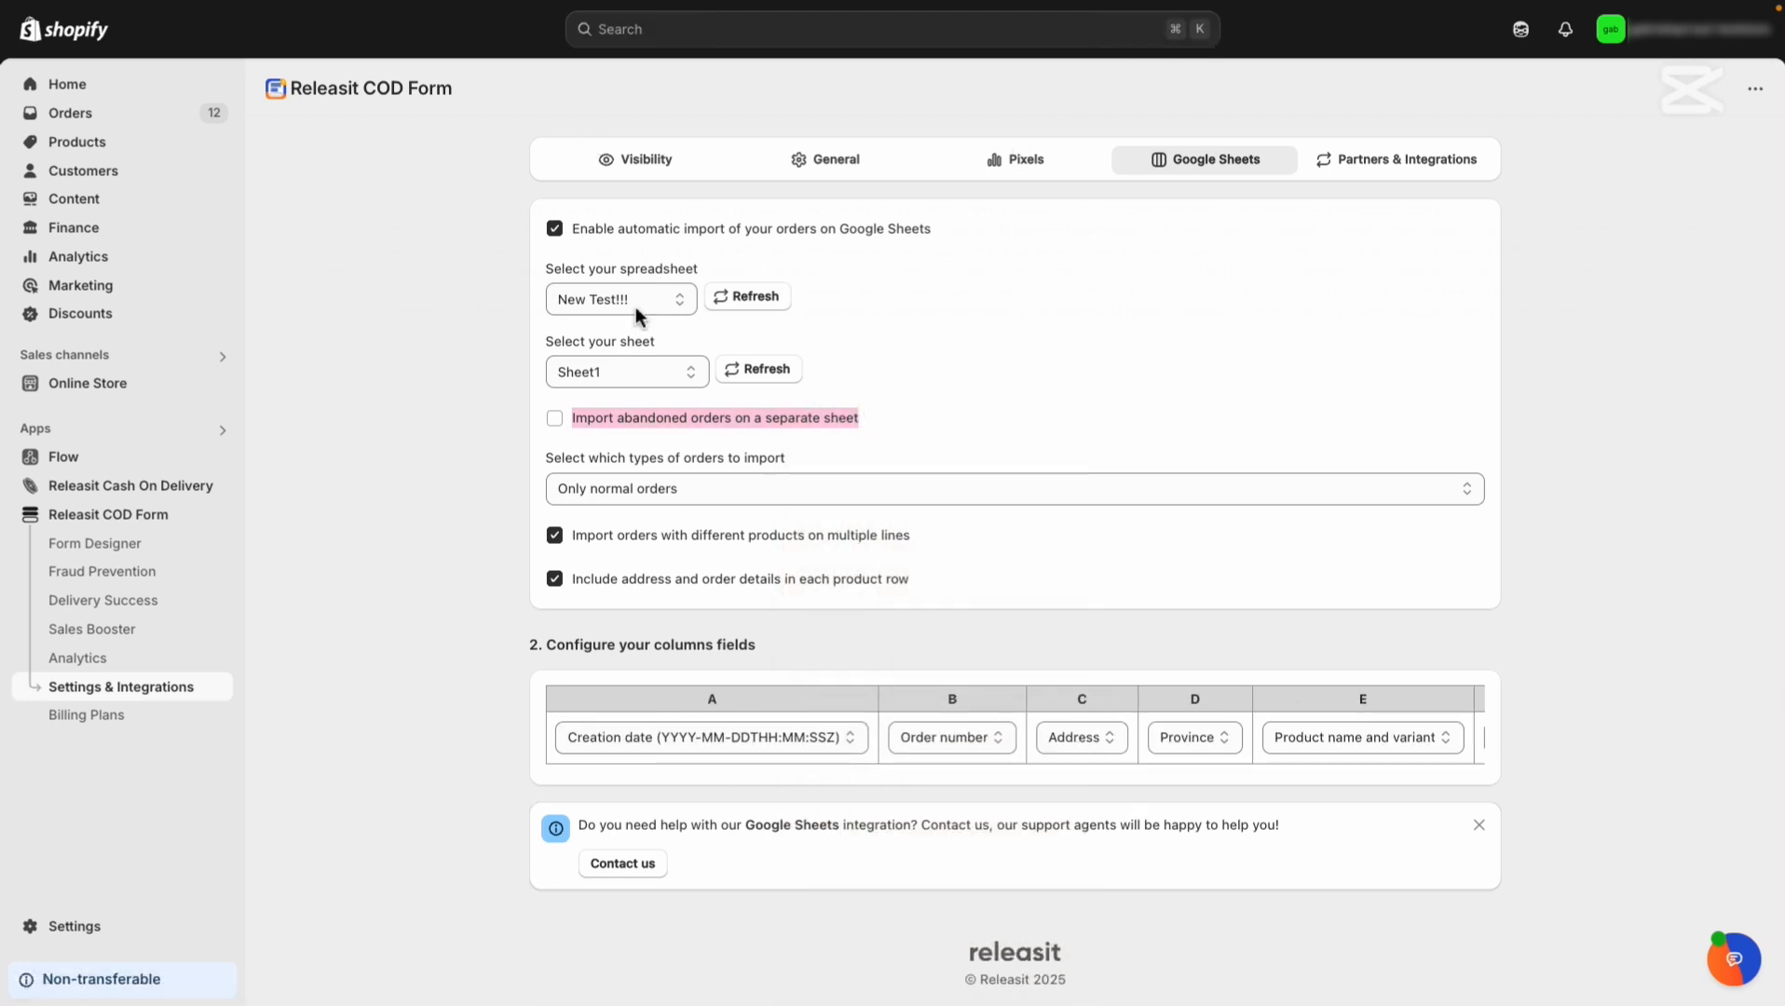
click(98, 219)
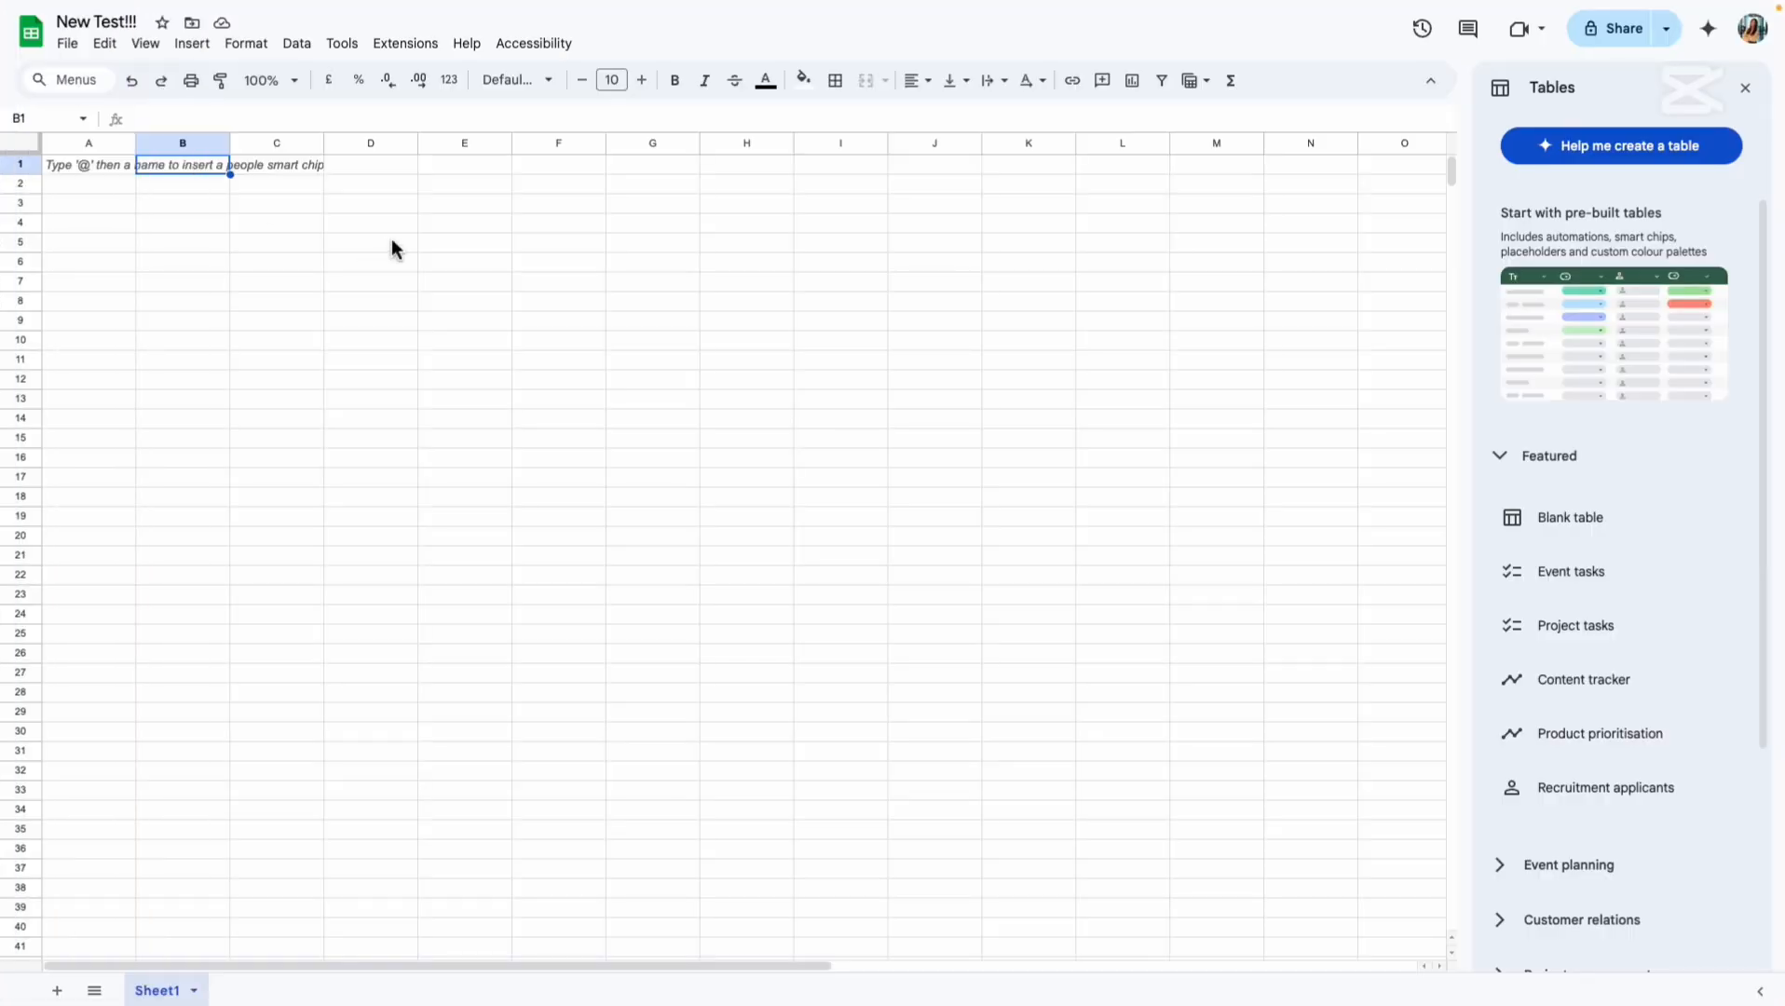
click(91, 165)
text(Creation)
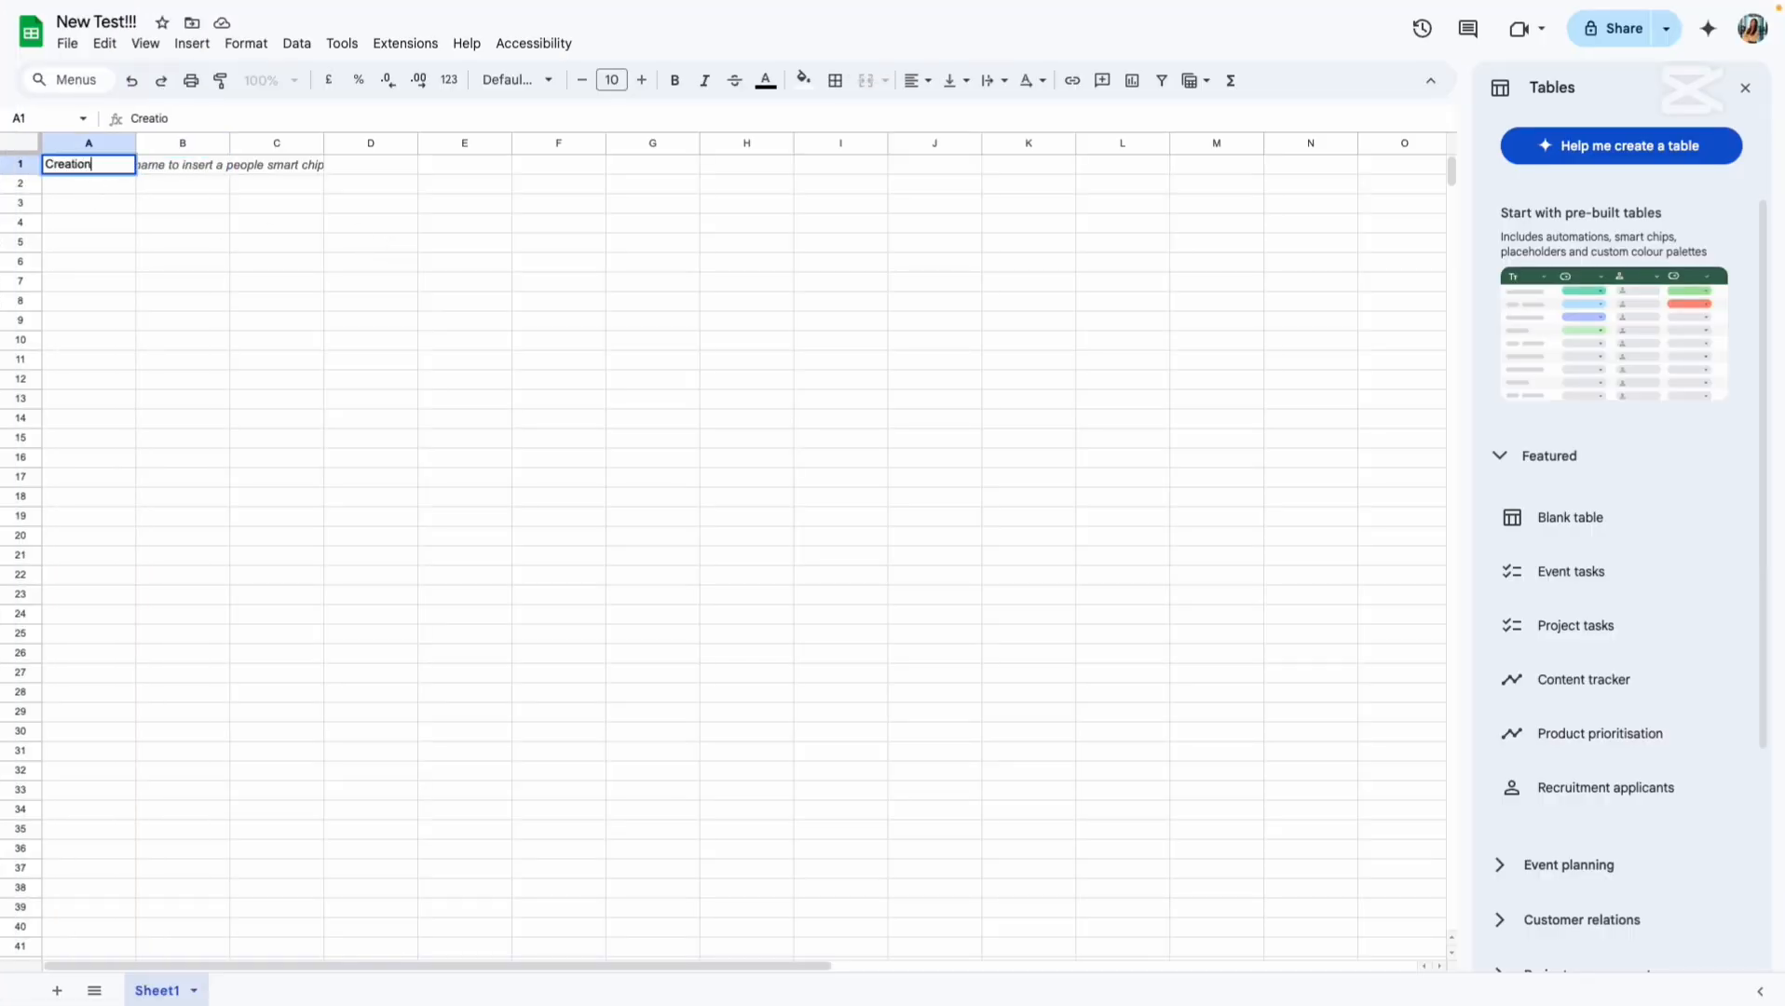
text( date)
click(196, 165)
text(Order number)
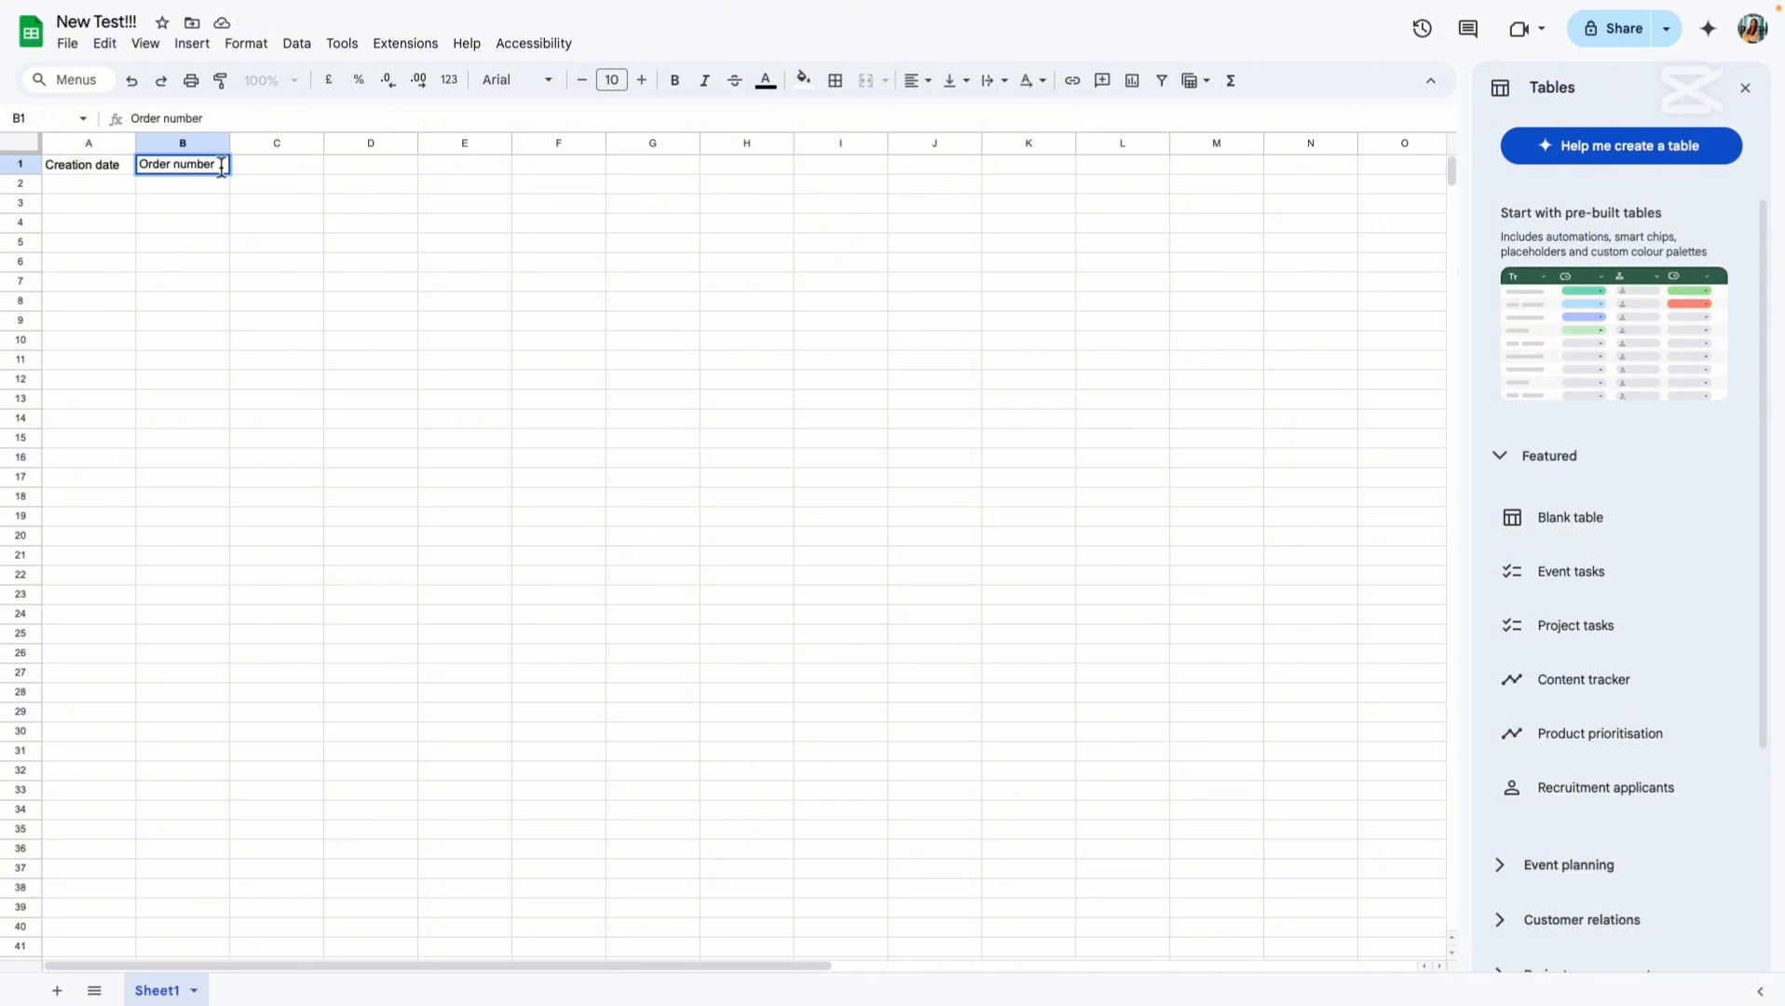
click(279, 168)
text(City)
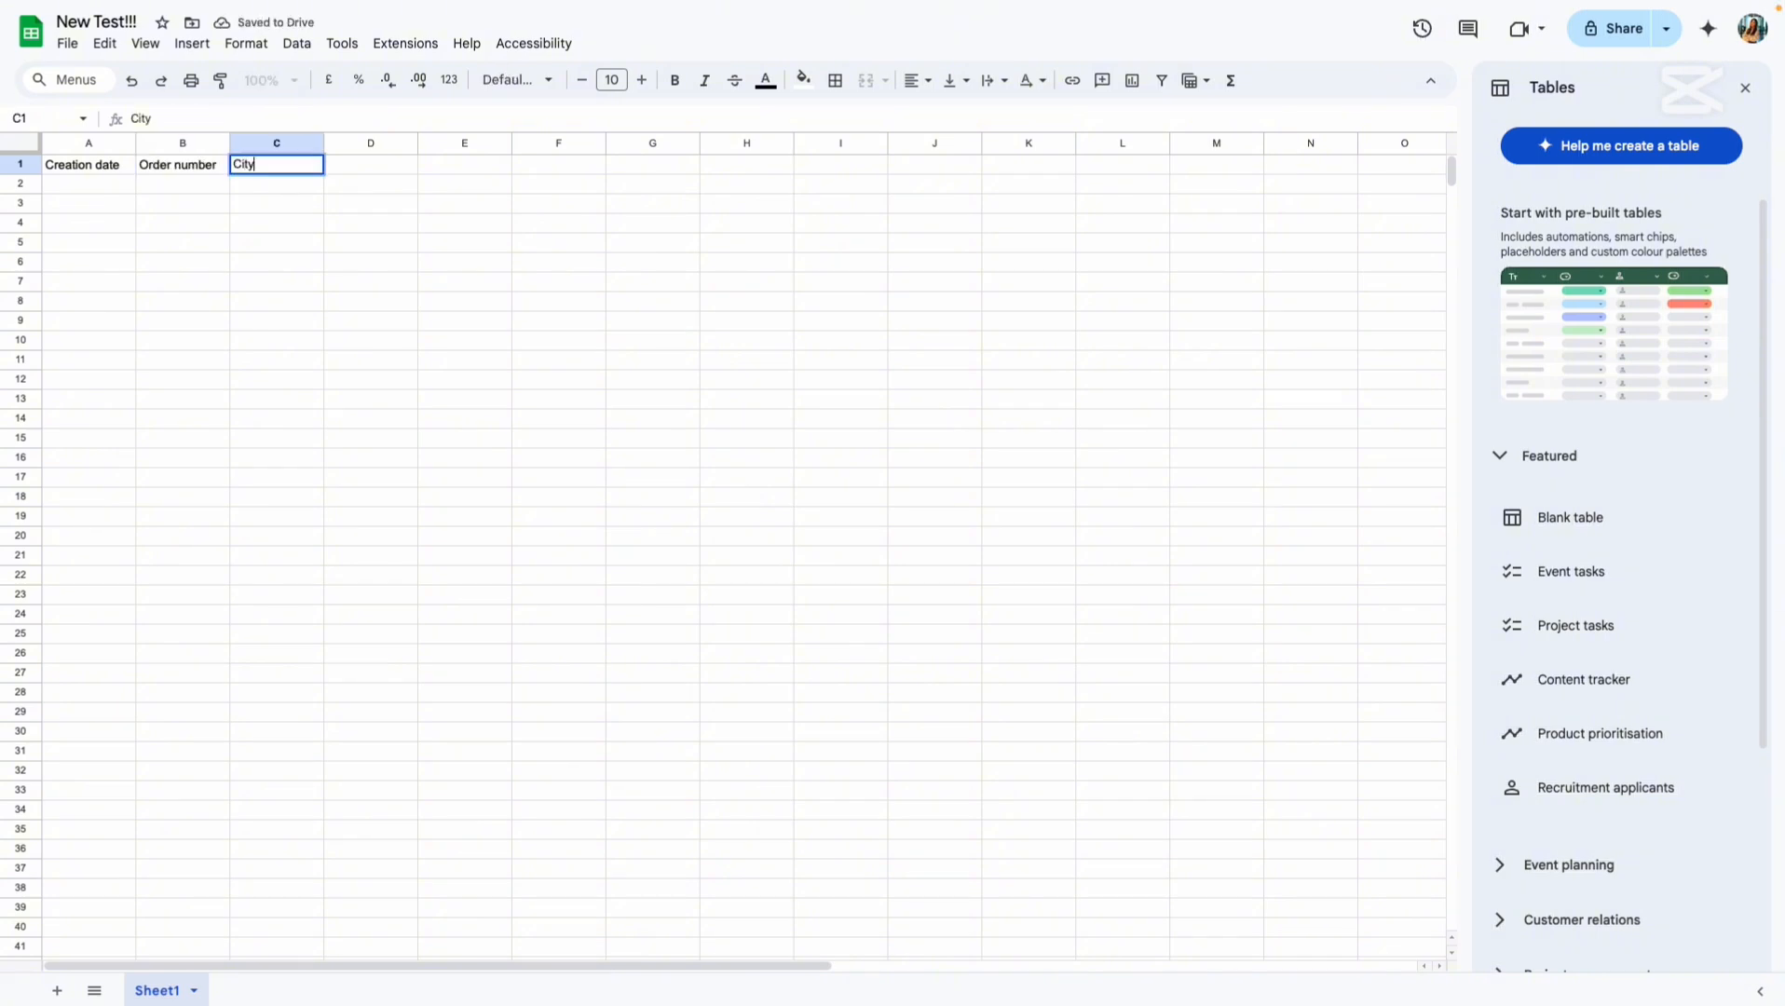
key(Tab)
text(Provin)
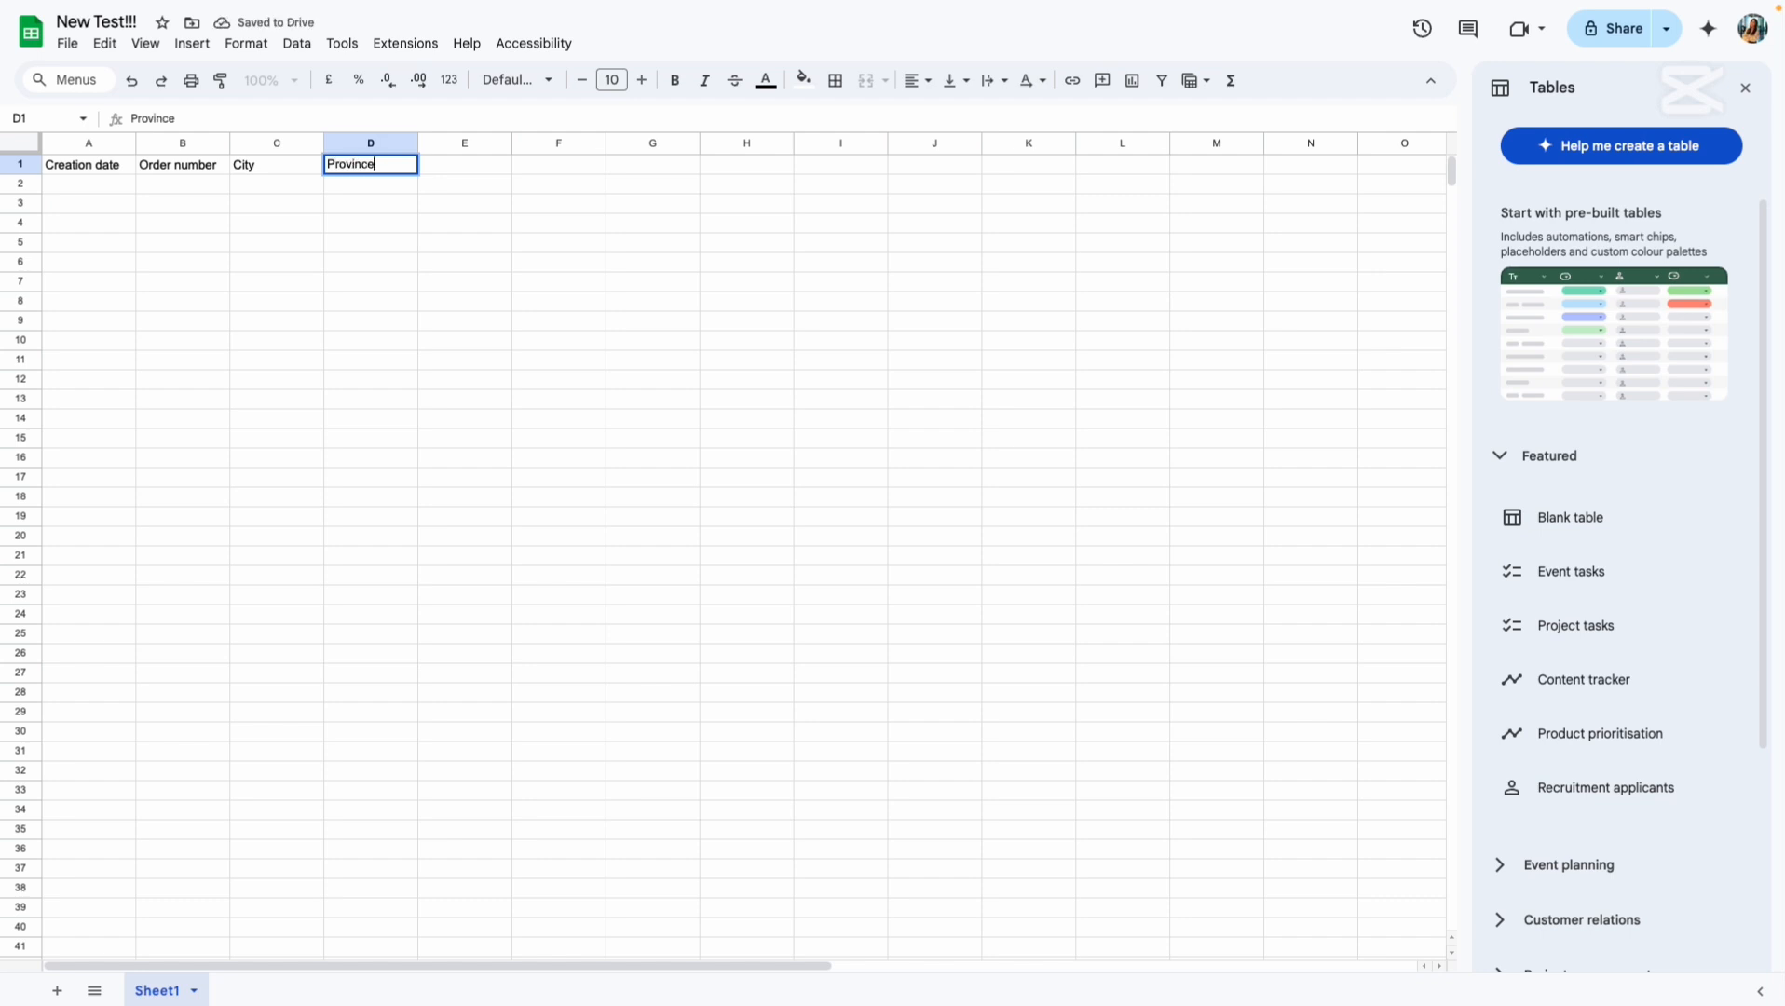
key(Tab)
Open The 3p Fulfilled Snowboard in the online store and bring up its cash-on-delivery form.
mouse_move(19, 251)
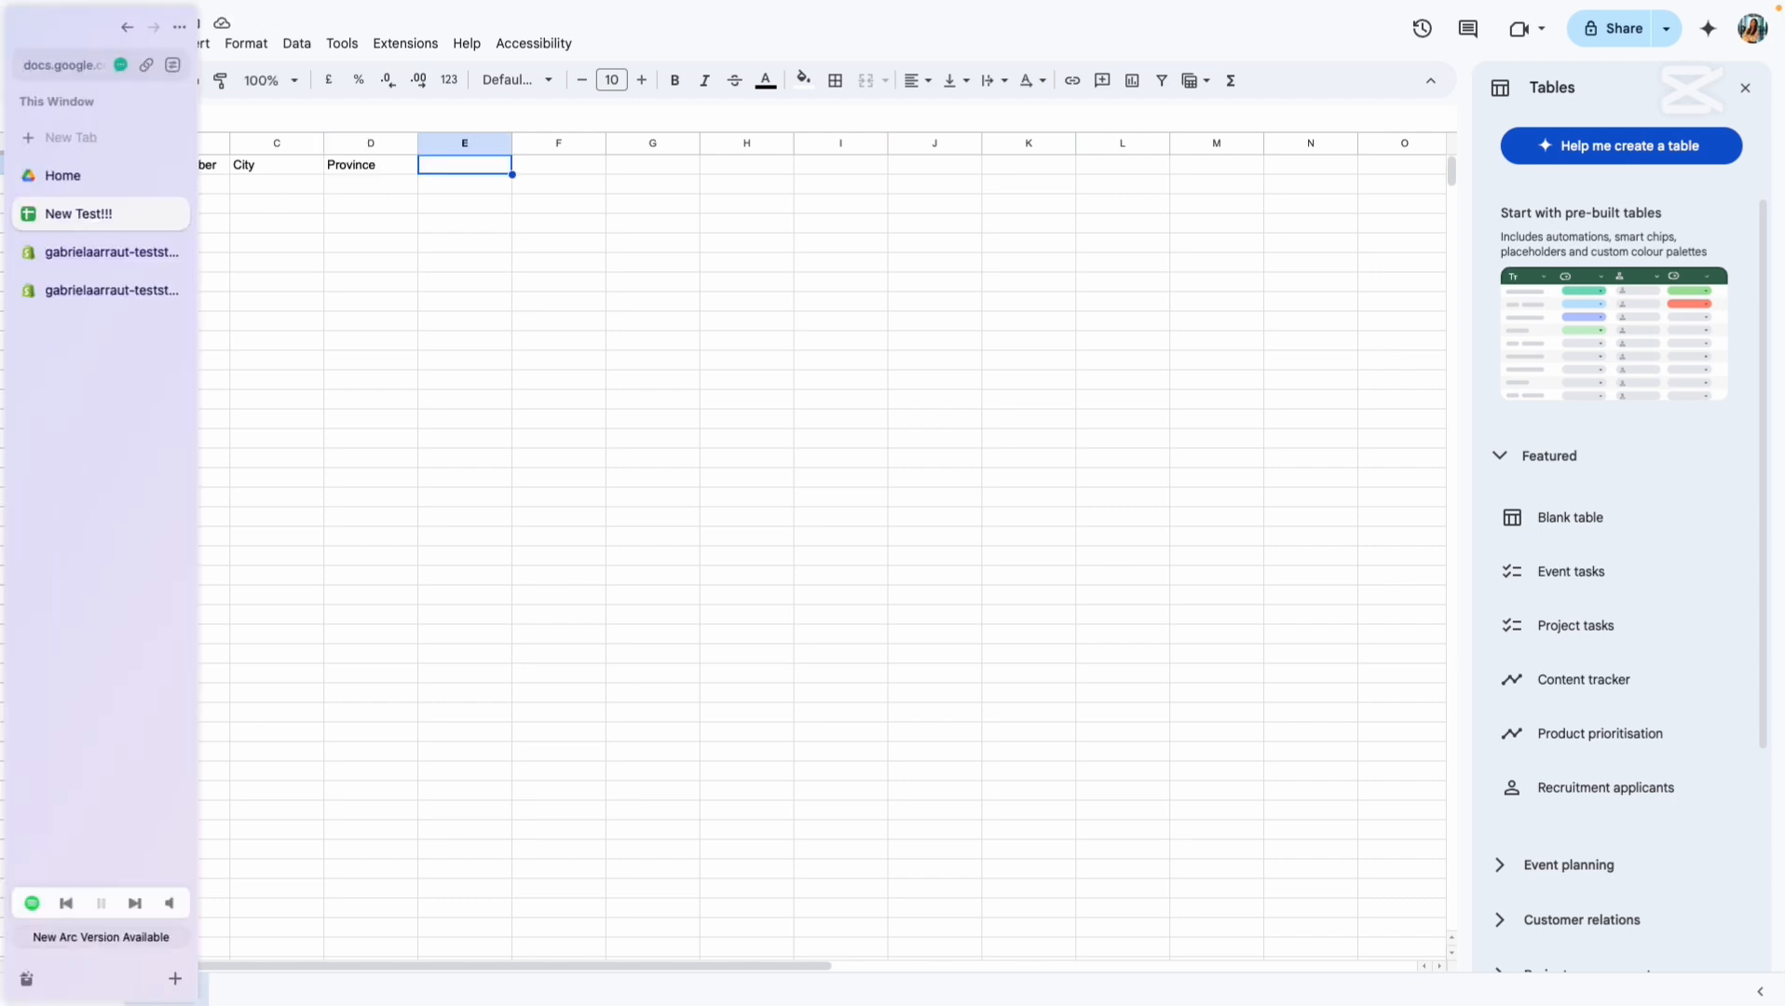
click(84, 292)
click(222, 387)
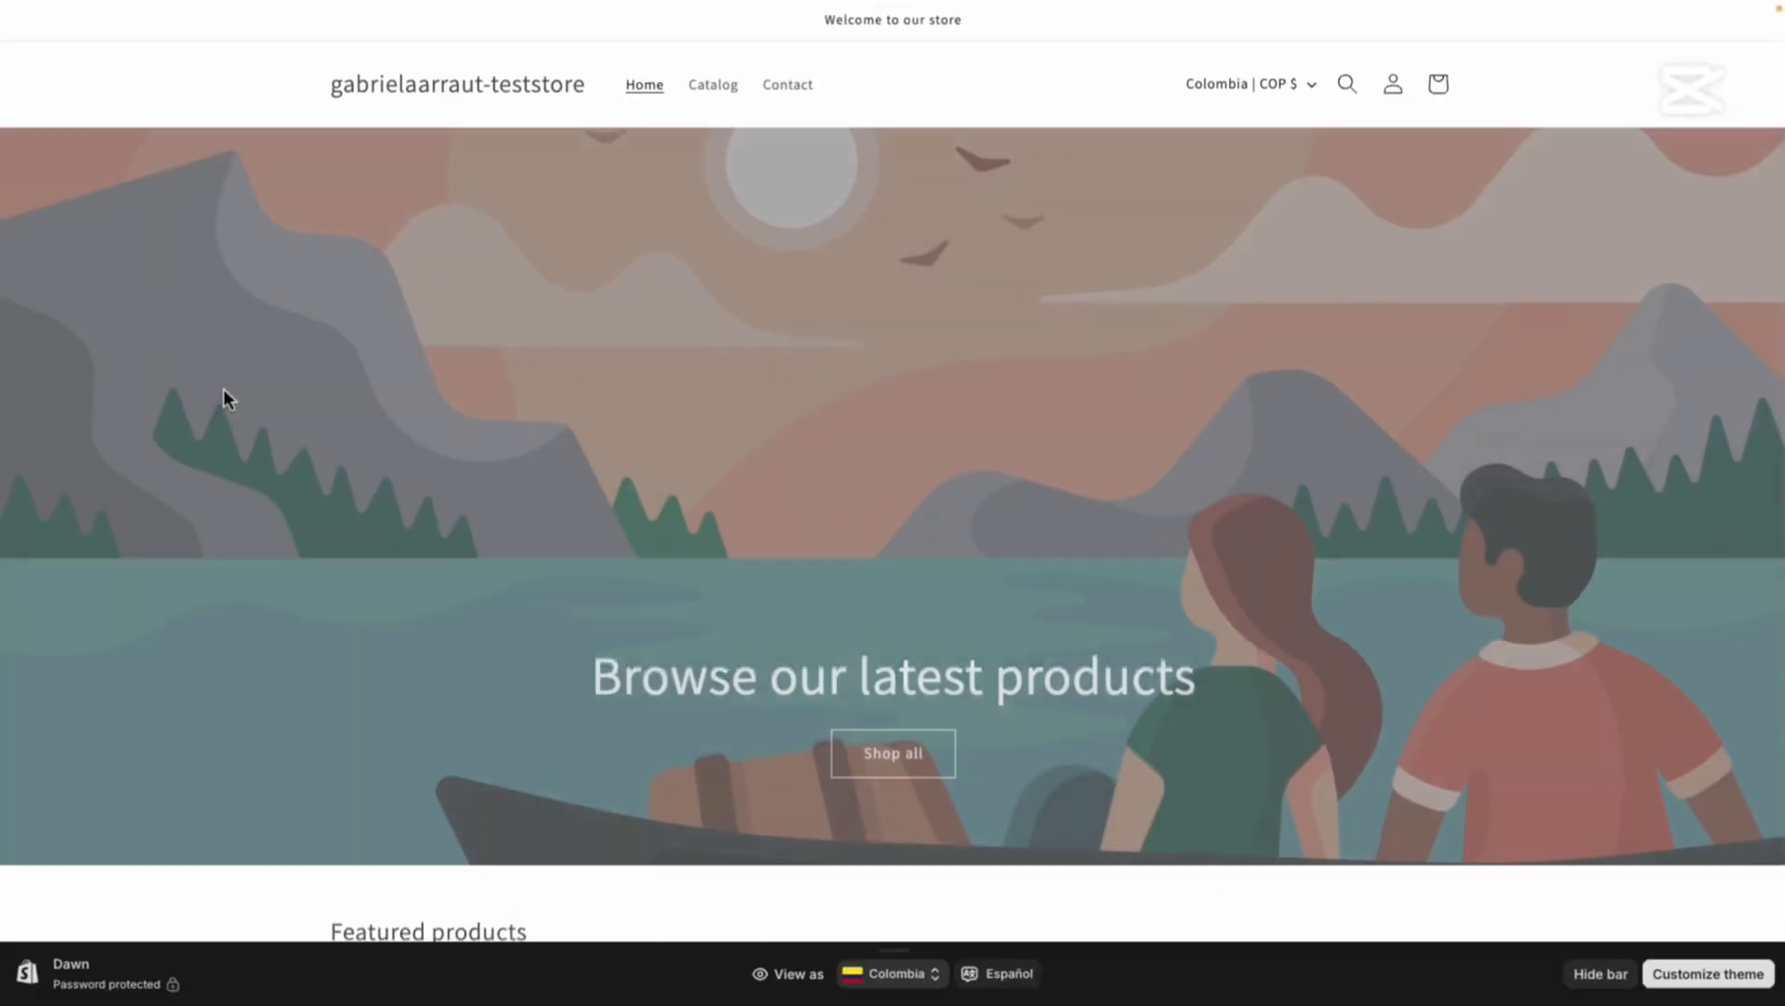
scroll(708, 596, down, 7)
click(980, 530)
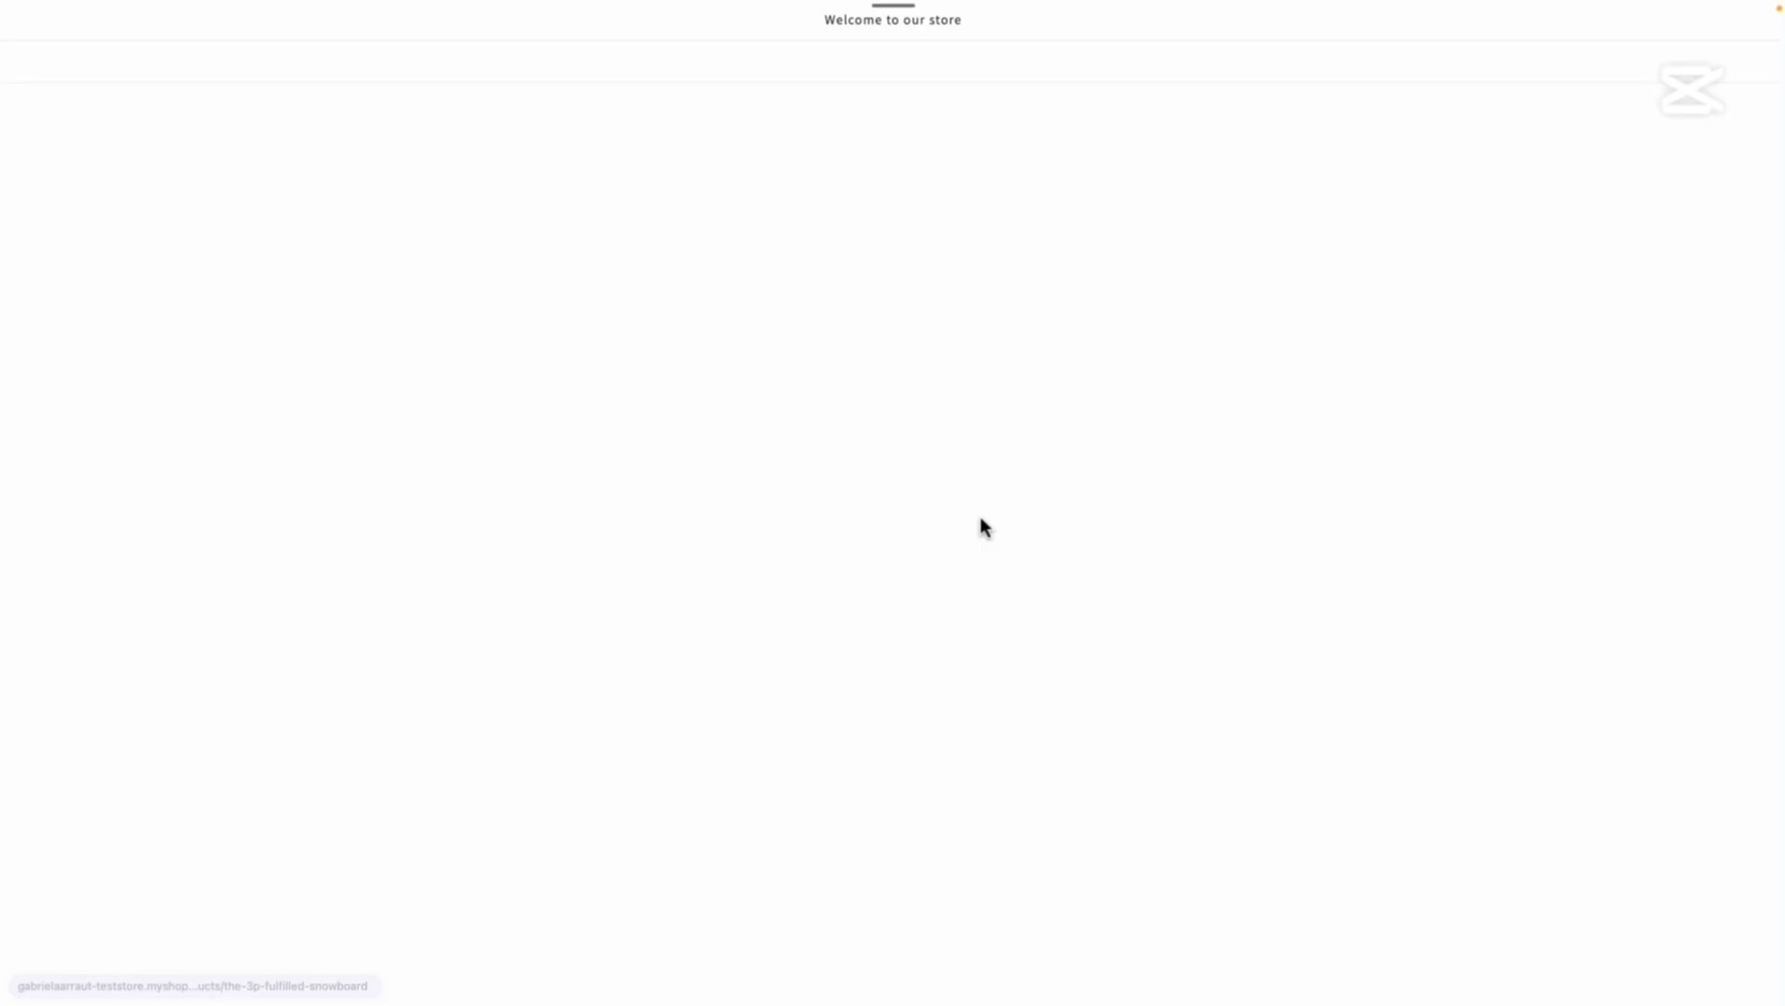
click(1233, 568)
Enter the customer's first and last name and choose the province.
click(1029, 170)
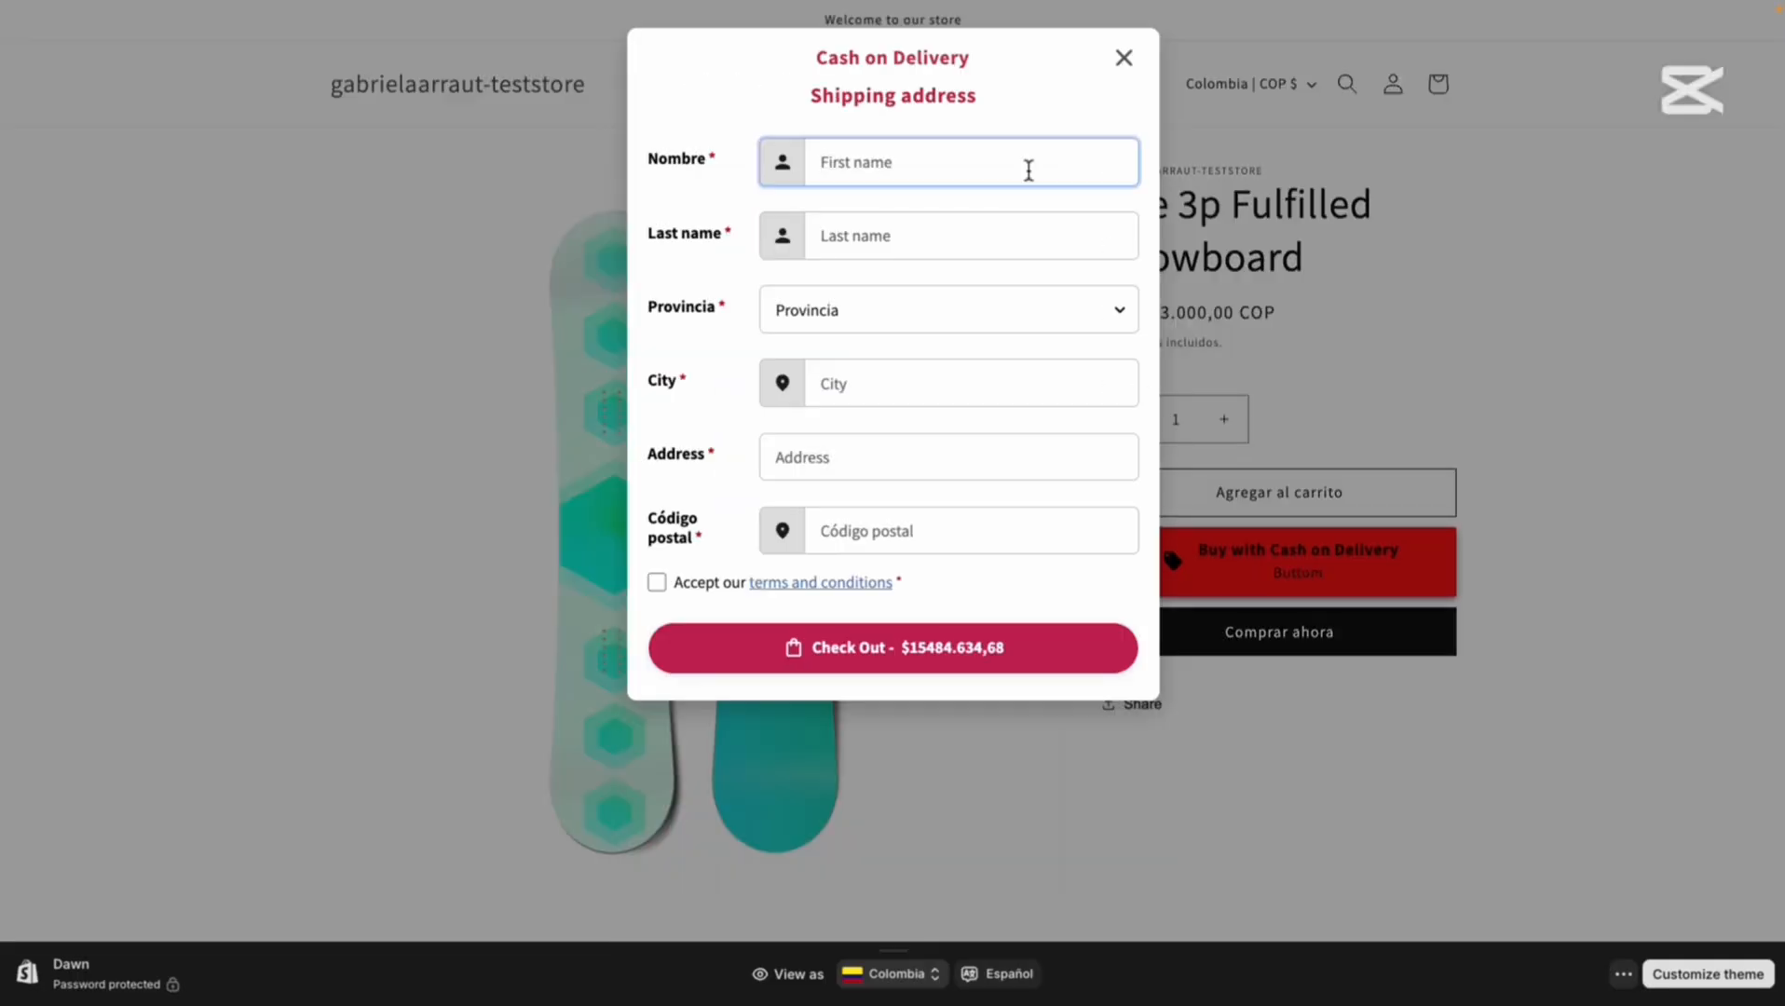
click(1024, 228)
click(1028, 308)
click(1010, 403)
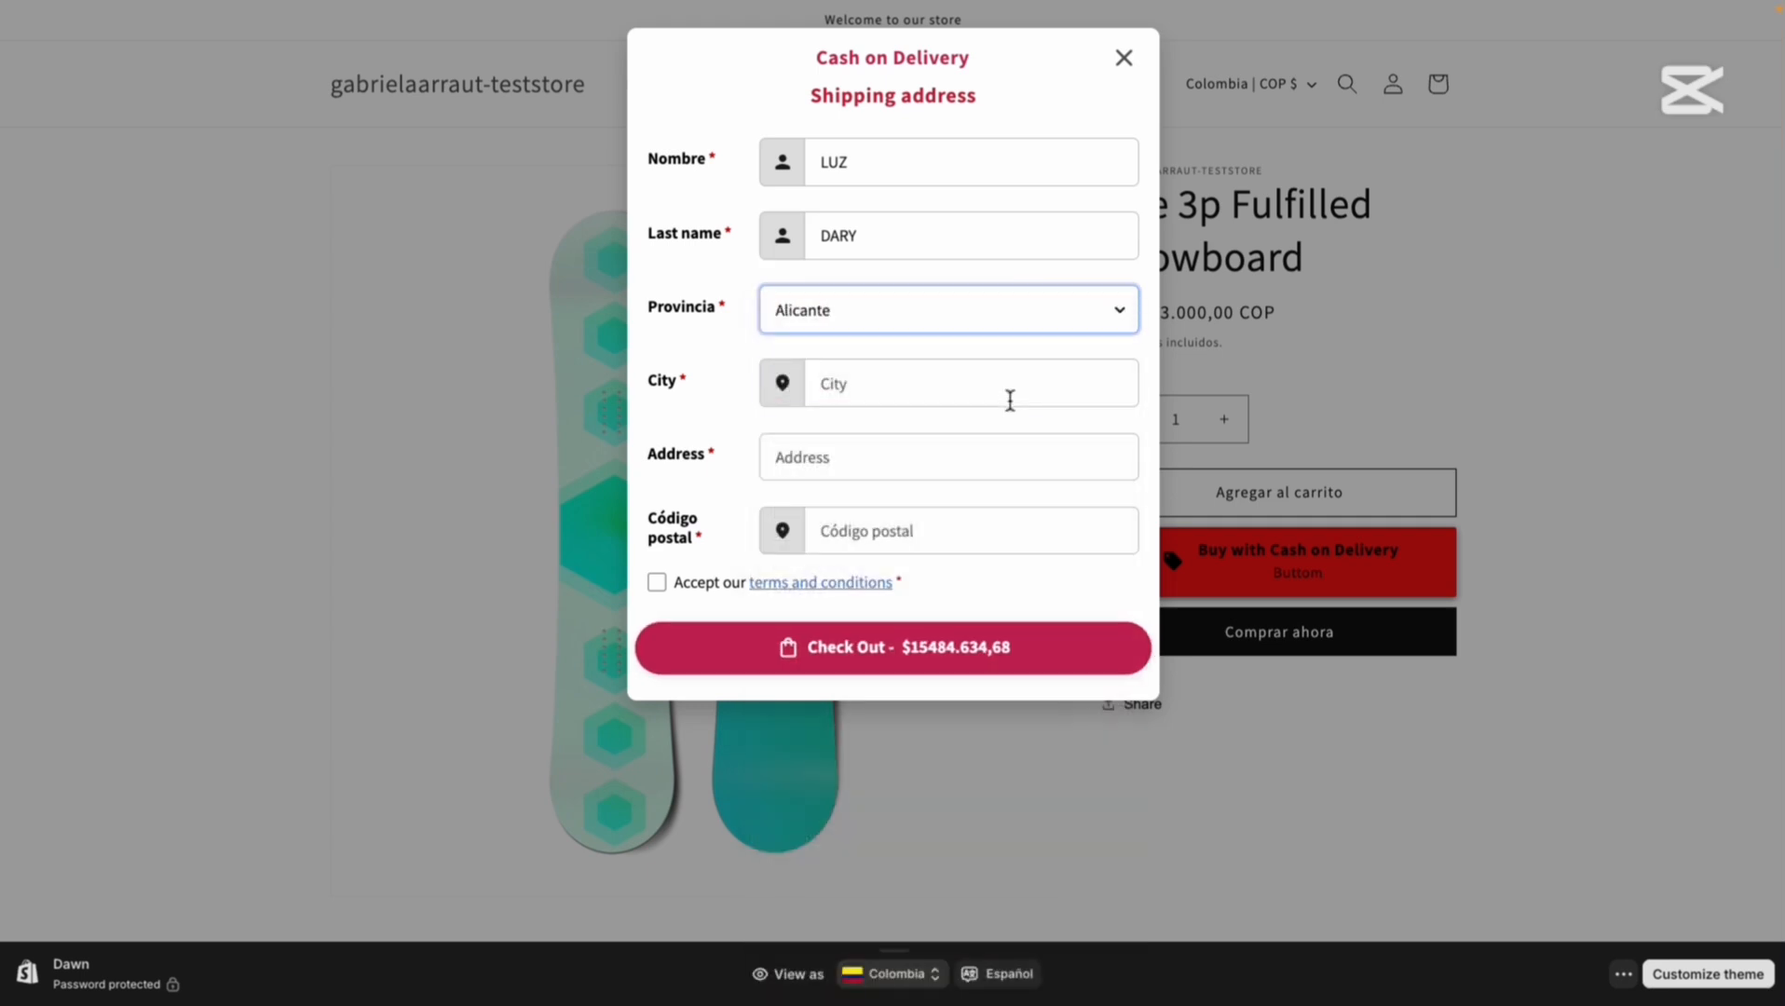
Fill in the city, street address and postal code, accept the terms, and submit the order.
click(1010, 401)
text(ALCOY)
click(972, 457)
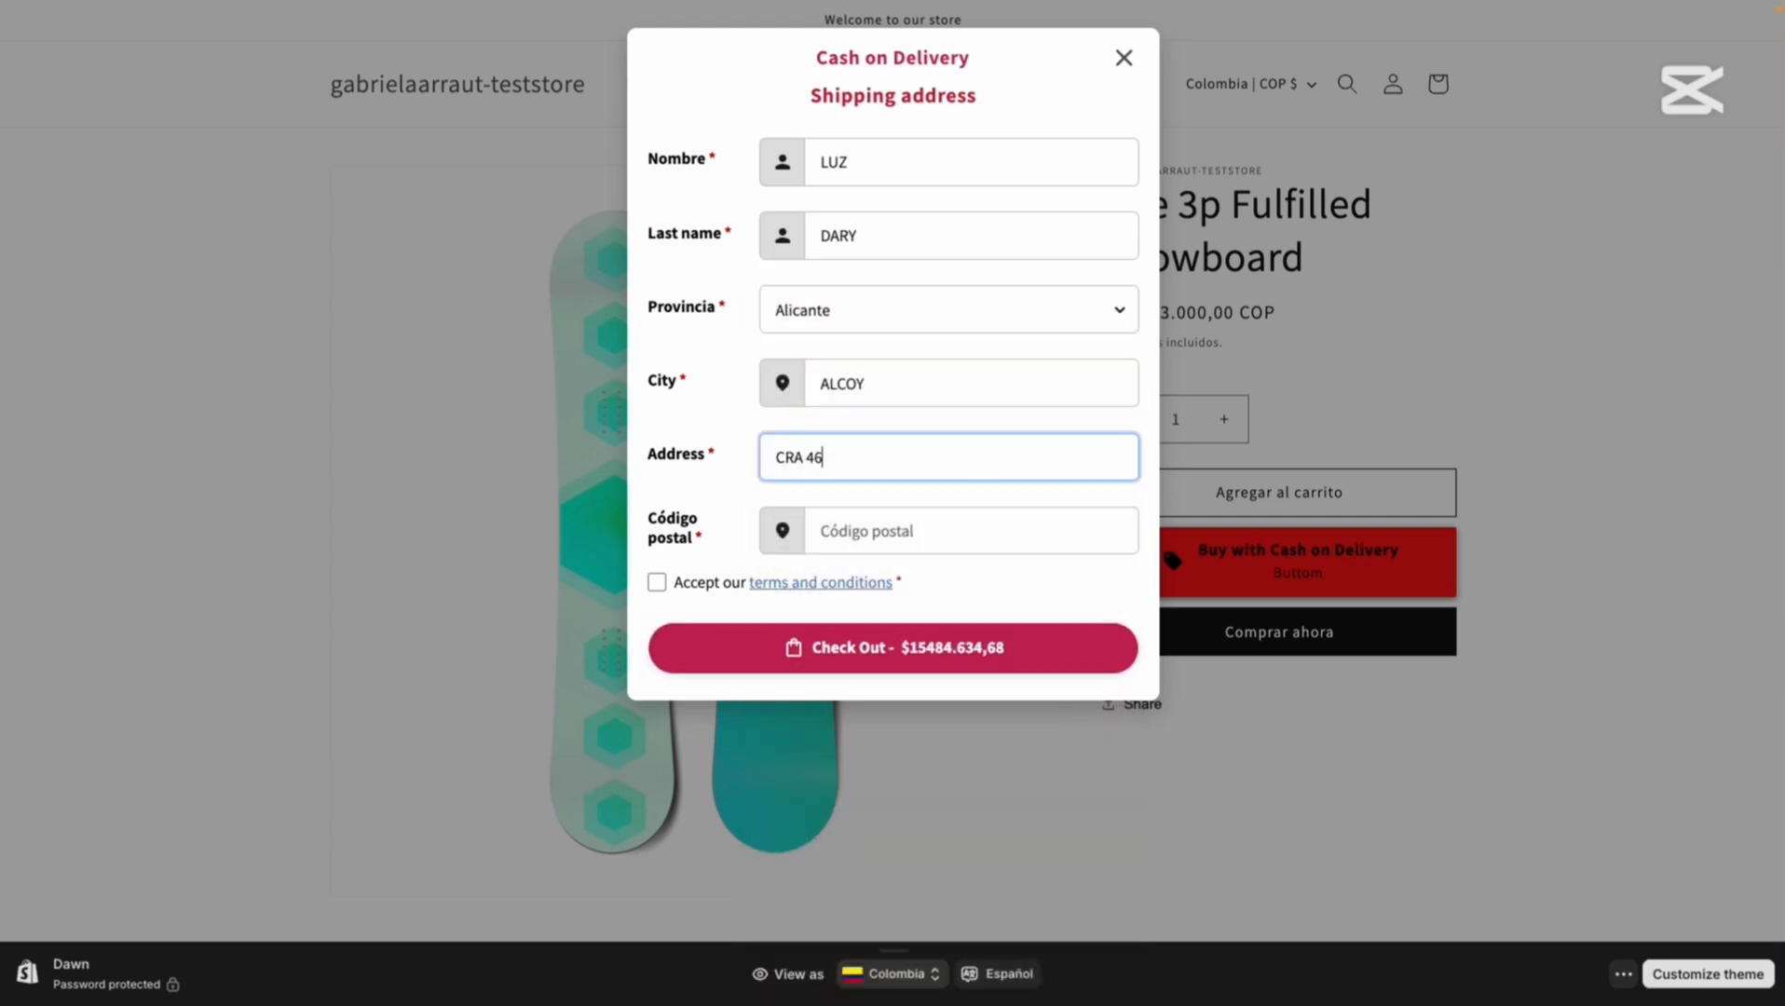
click(976, 522)
text(018880)
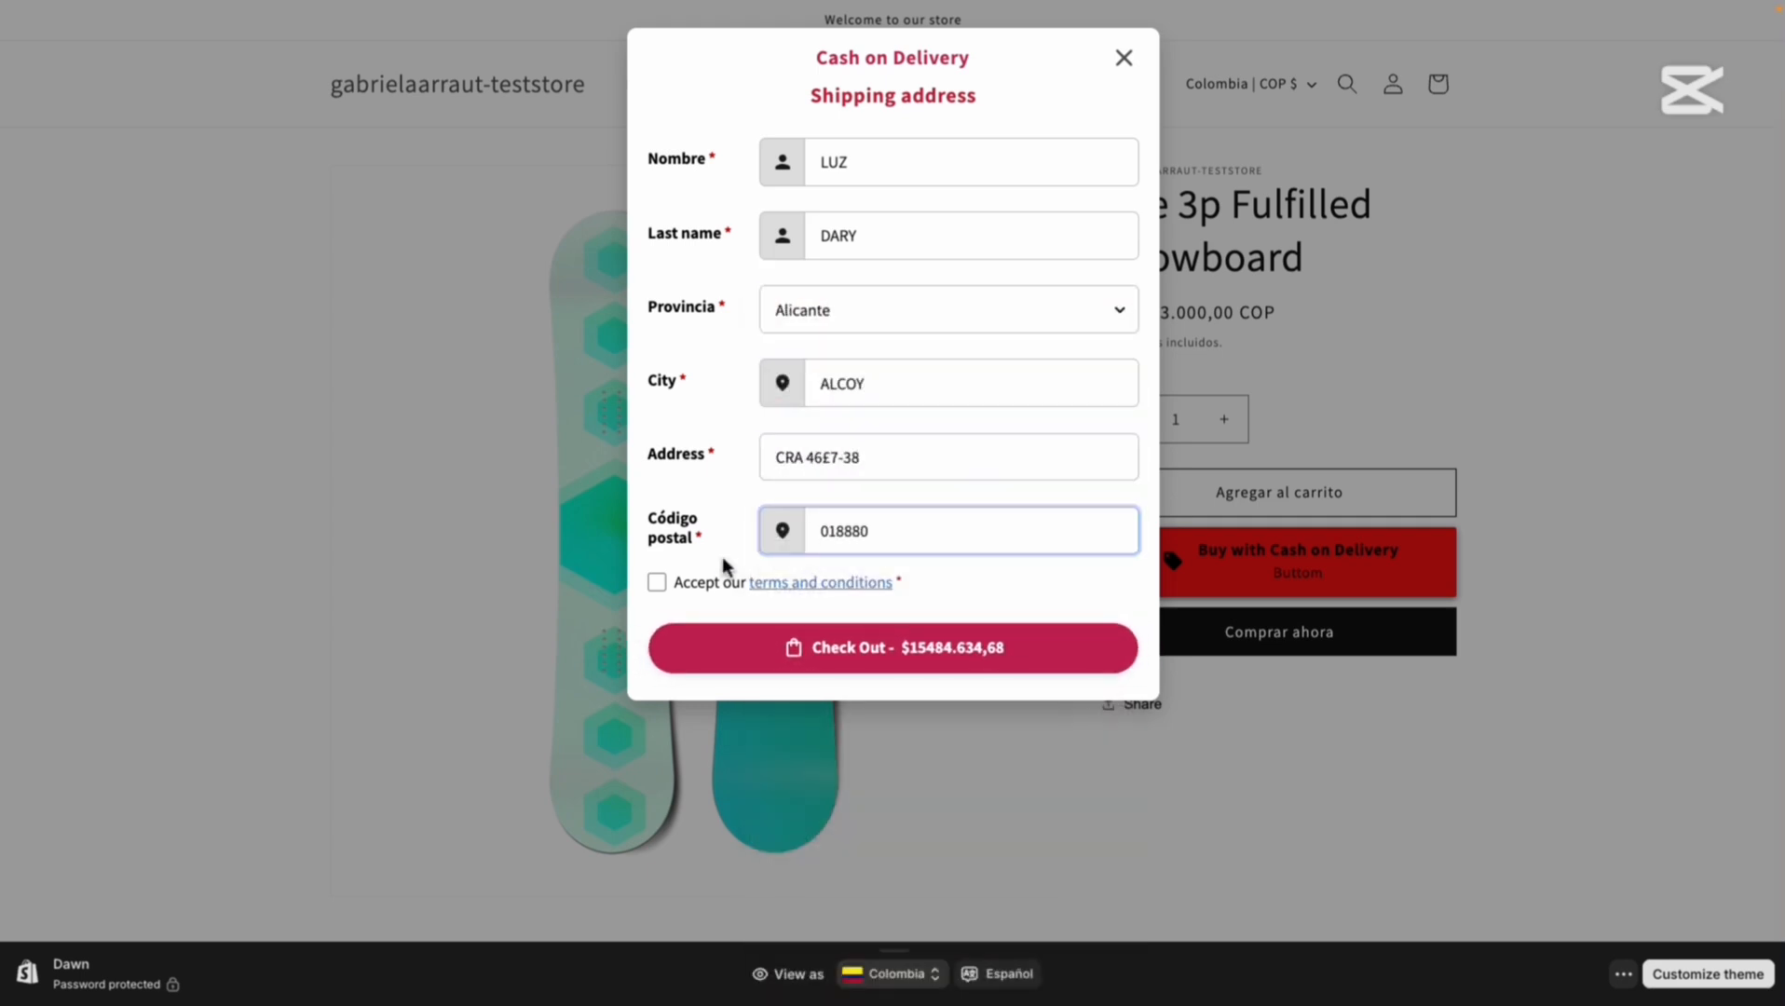
click(718, 582)
click(814, 643)
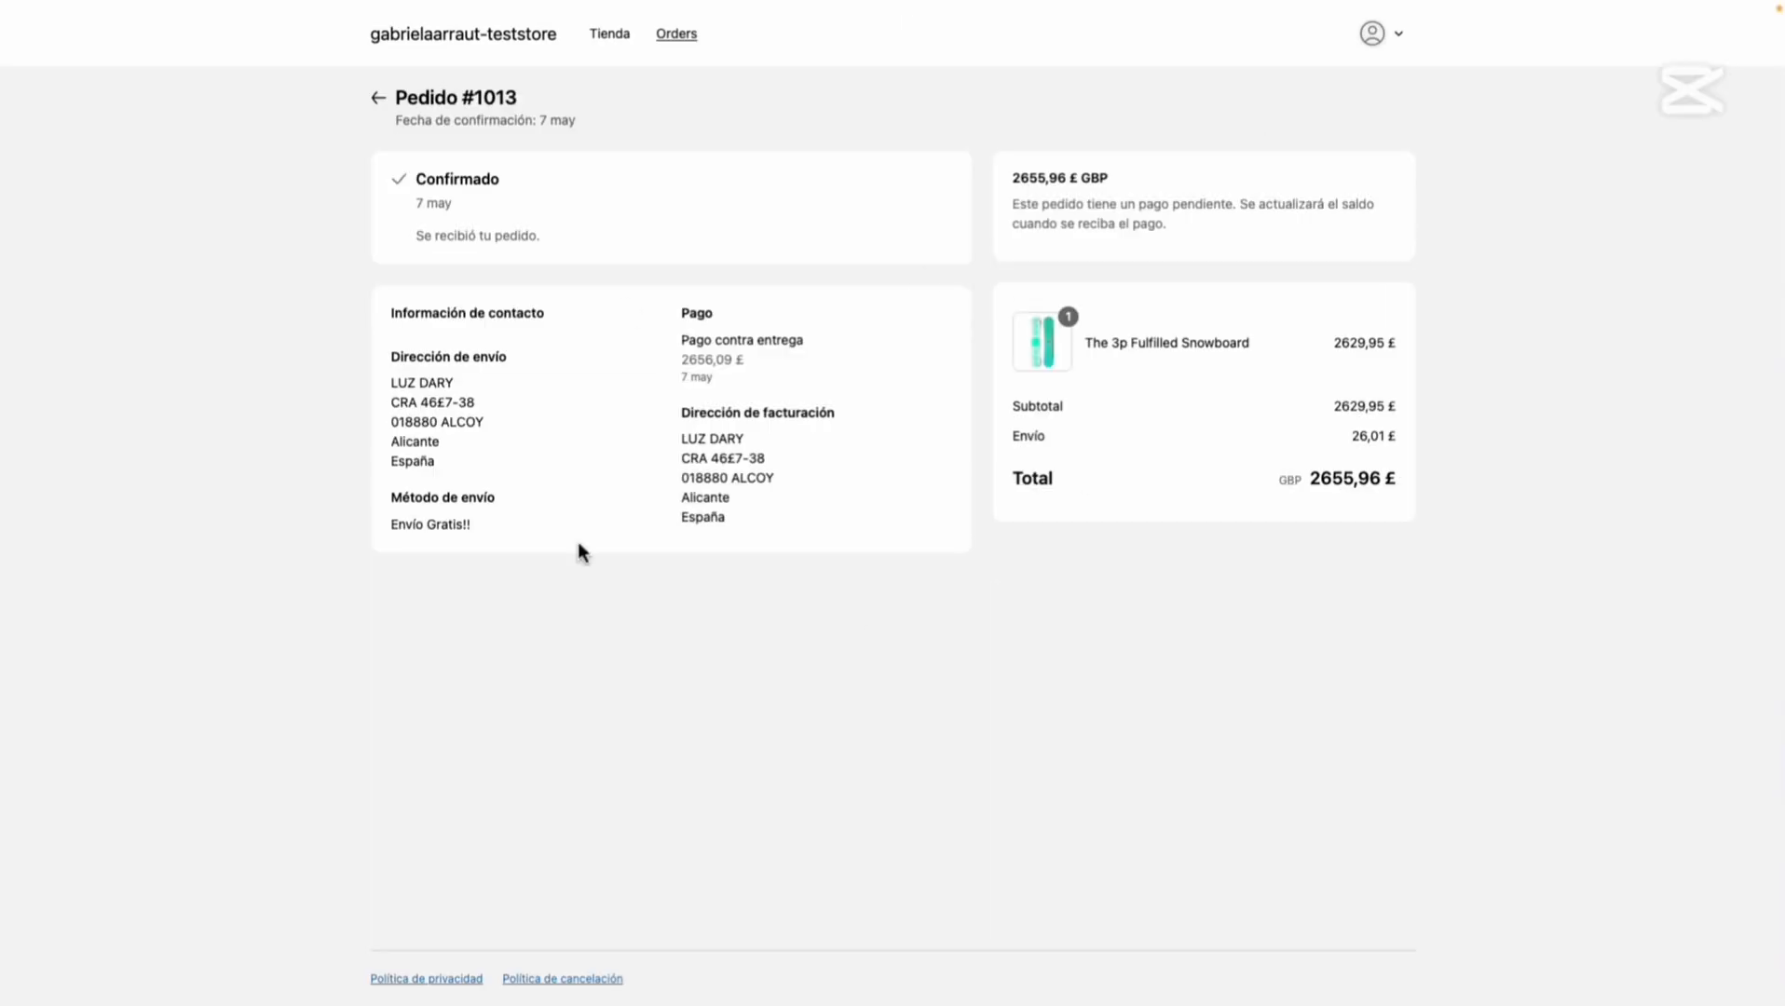
Check the imported test order in row A2:G2 of New Test!!!, then return to Releasit.
mouse_move(4, 373)
click(93, 213)
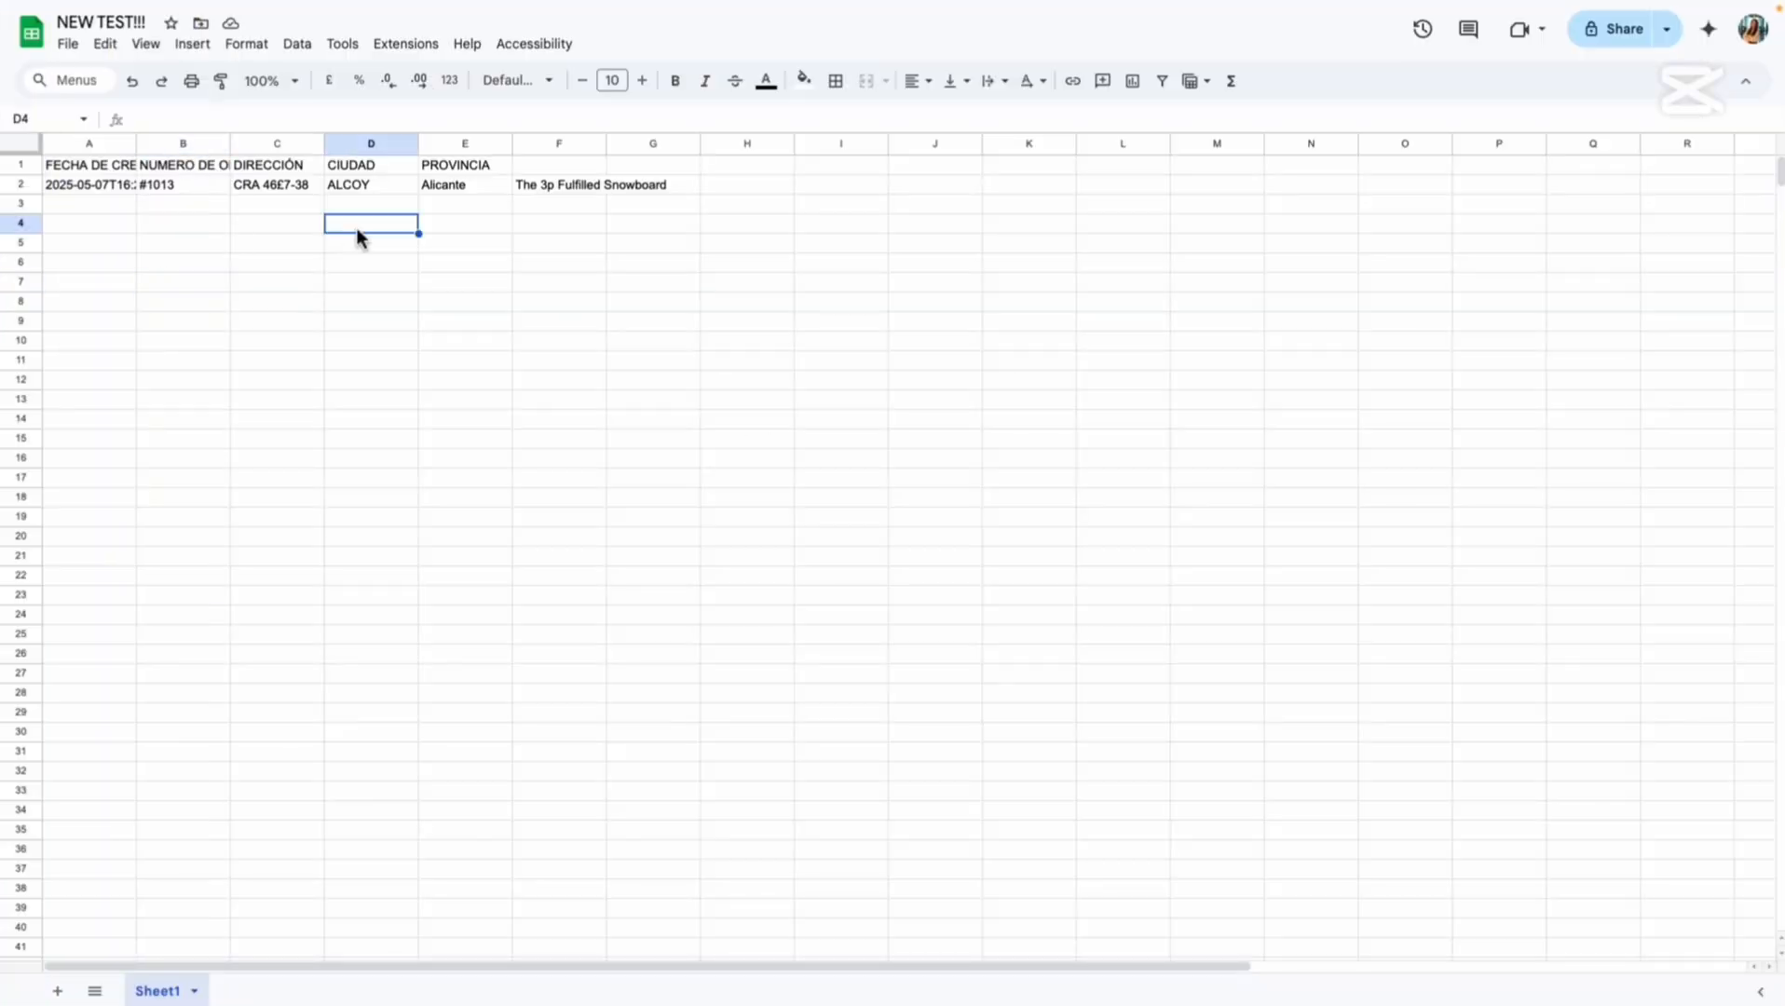
drag(89, 184, 645, 199)
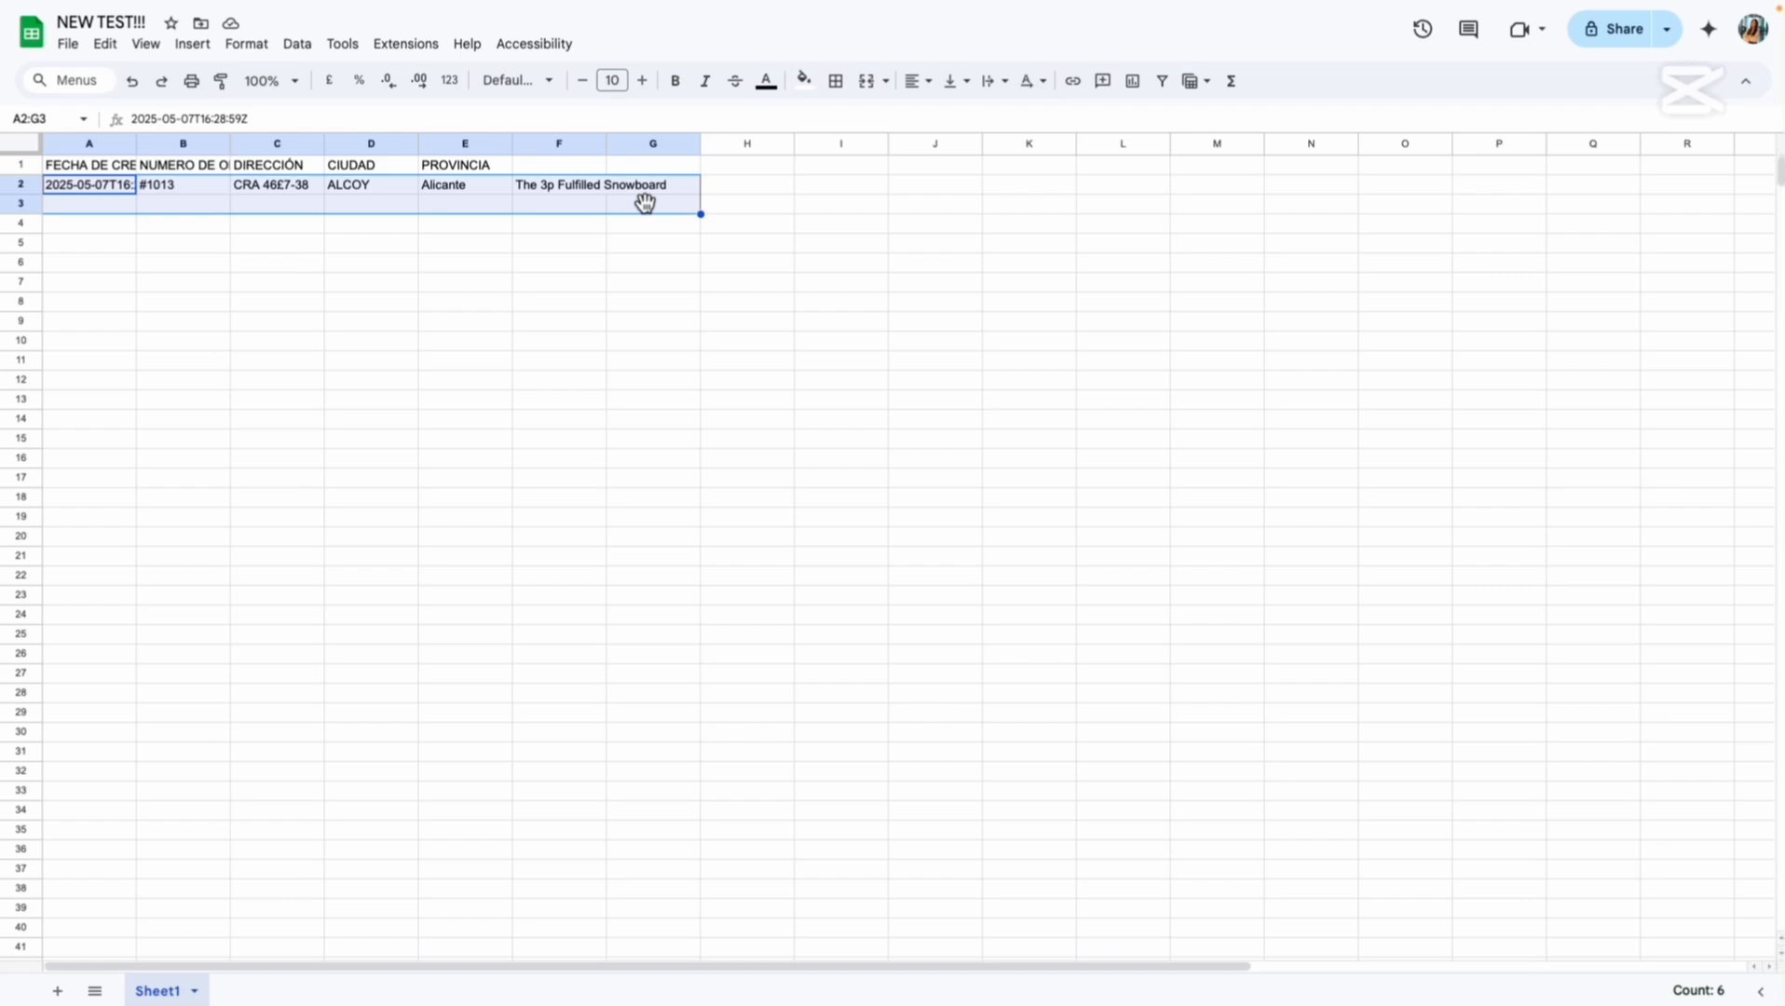
click(645, 203)
mouse_move(4, 223)
click(102, 253)
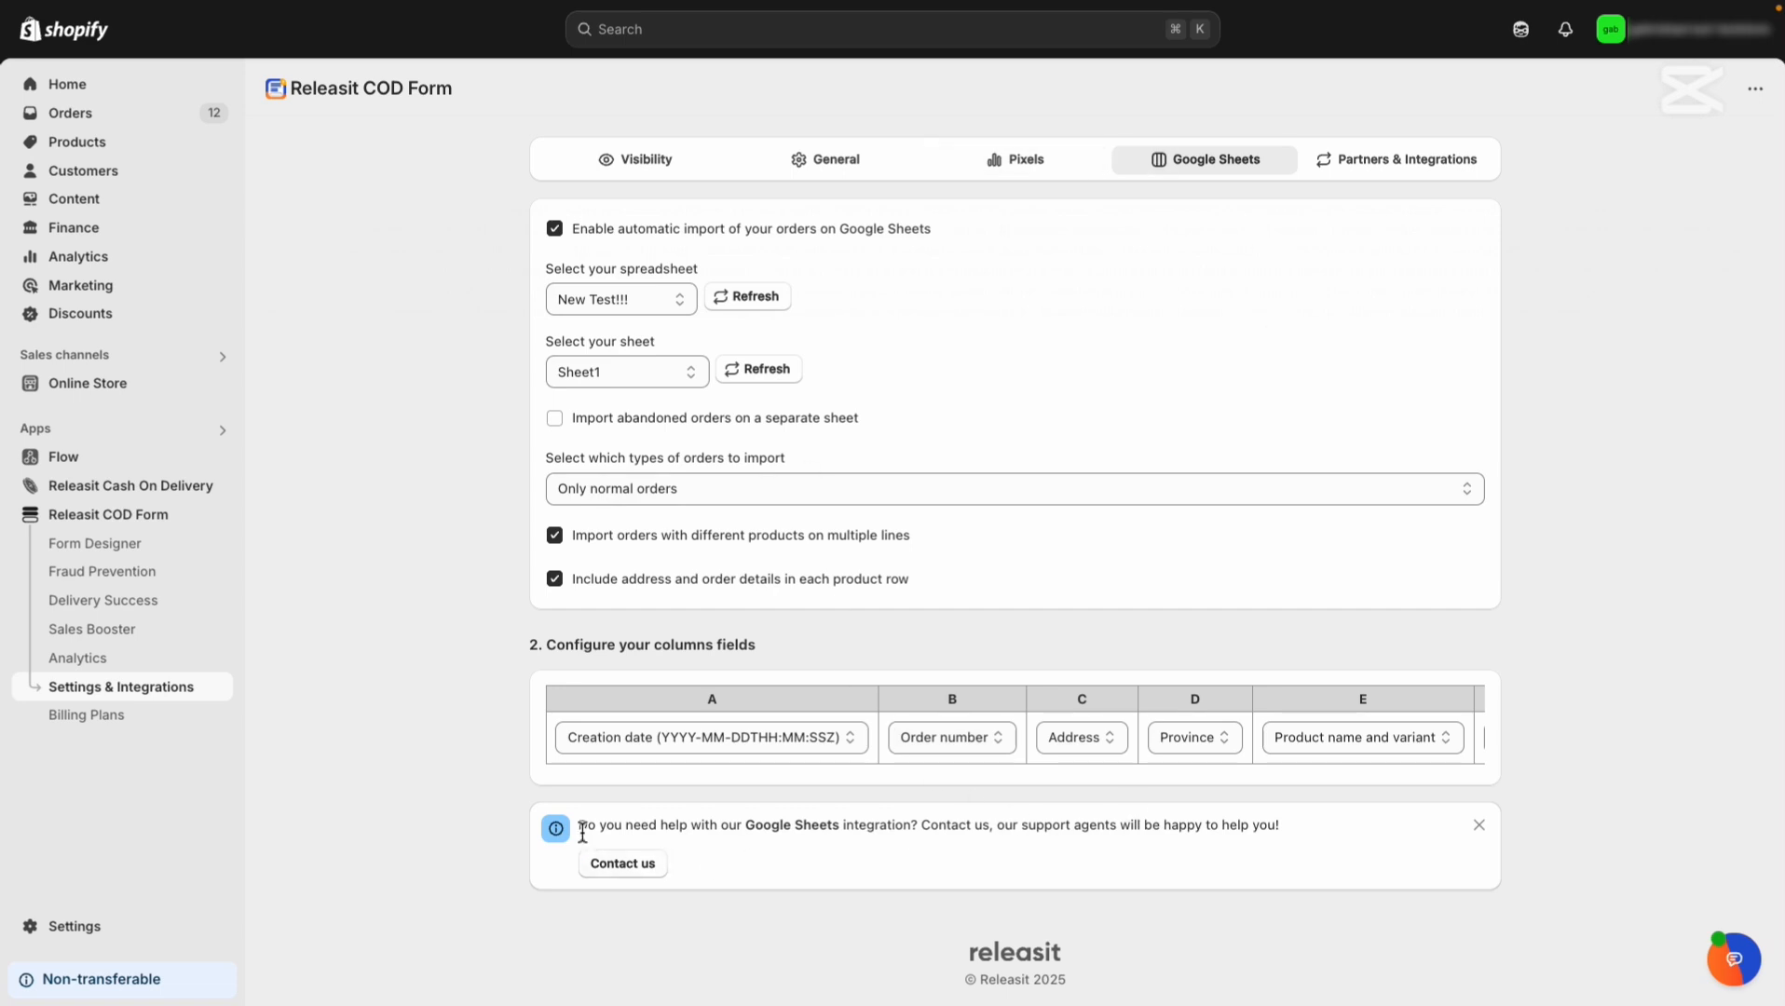
Open the support chat's email form and select the INSERT YOUR ISSUE OR REQUEST HERE line.
drag(578, 825, 1096, 845)
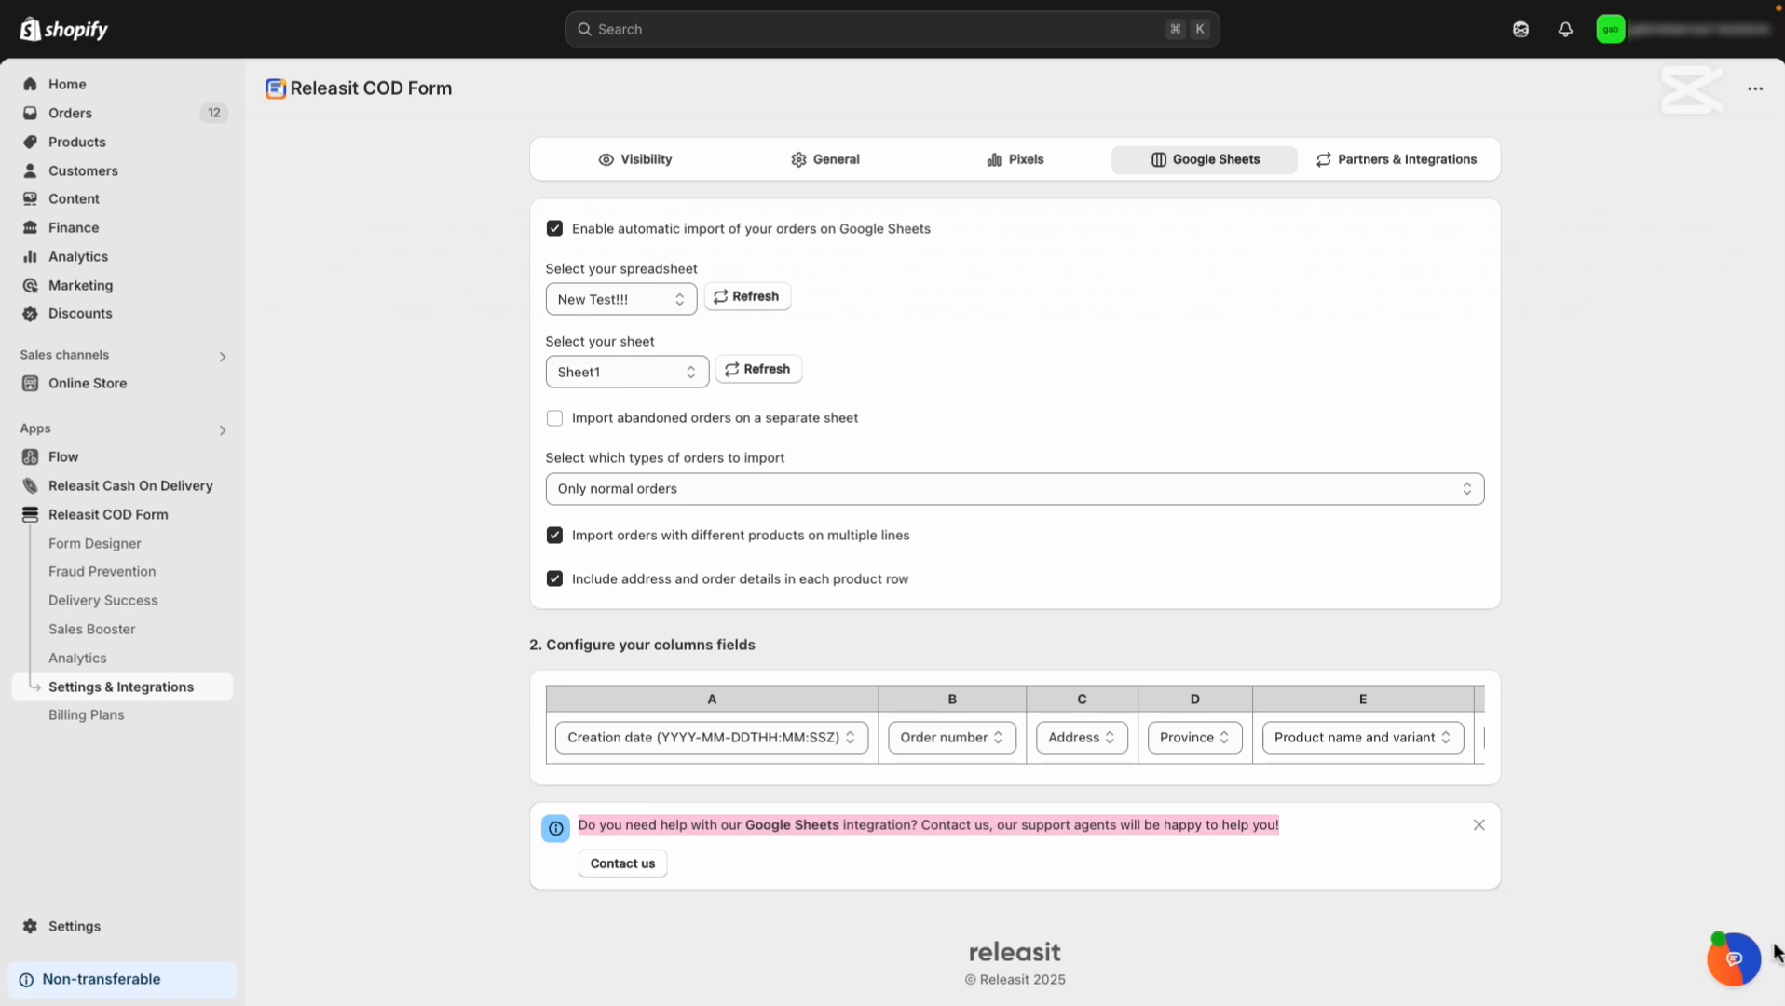
click(1735, 958)
drag(1353, 634, 1407, 650)
click(1354, 748)
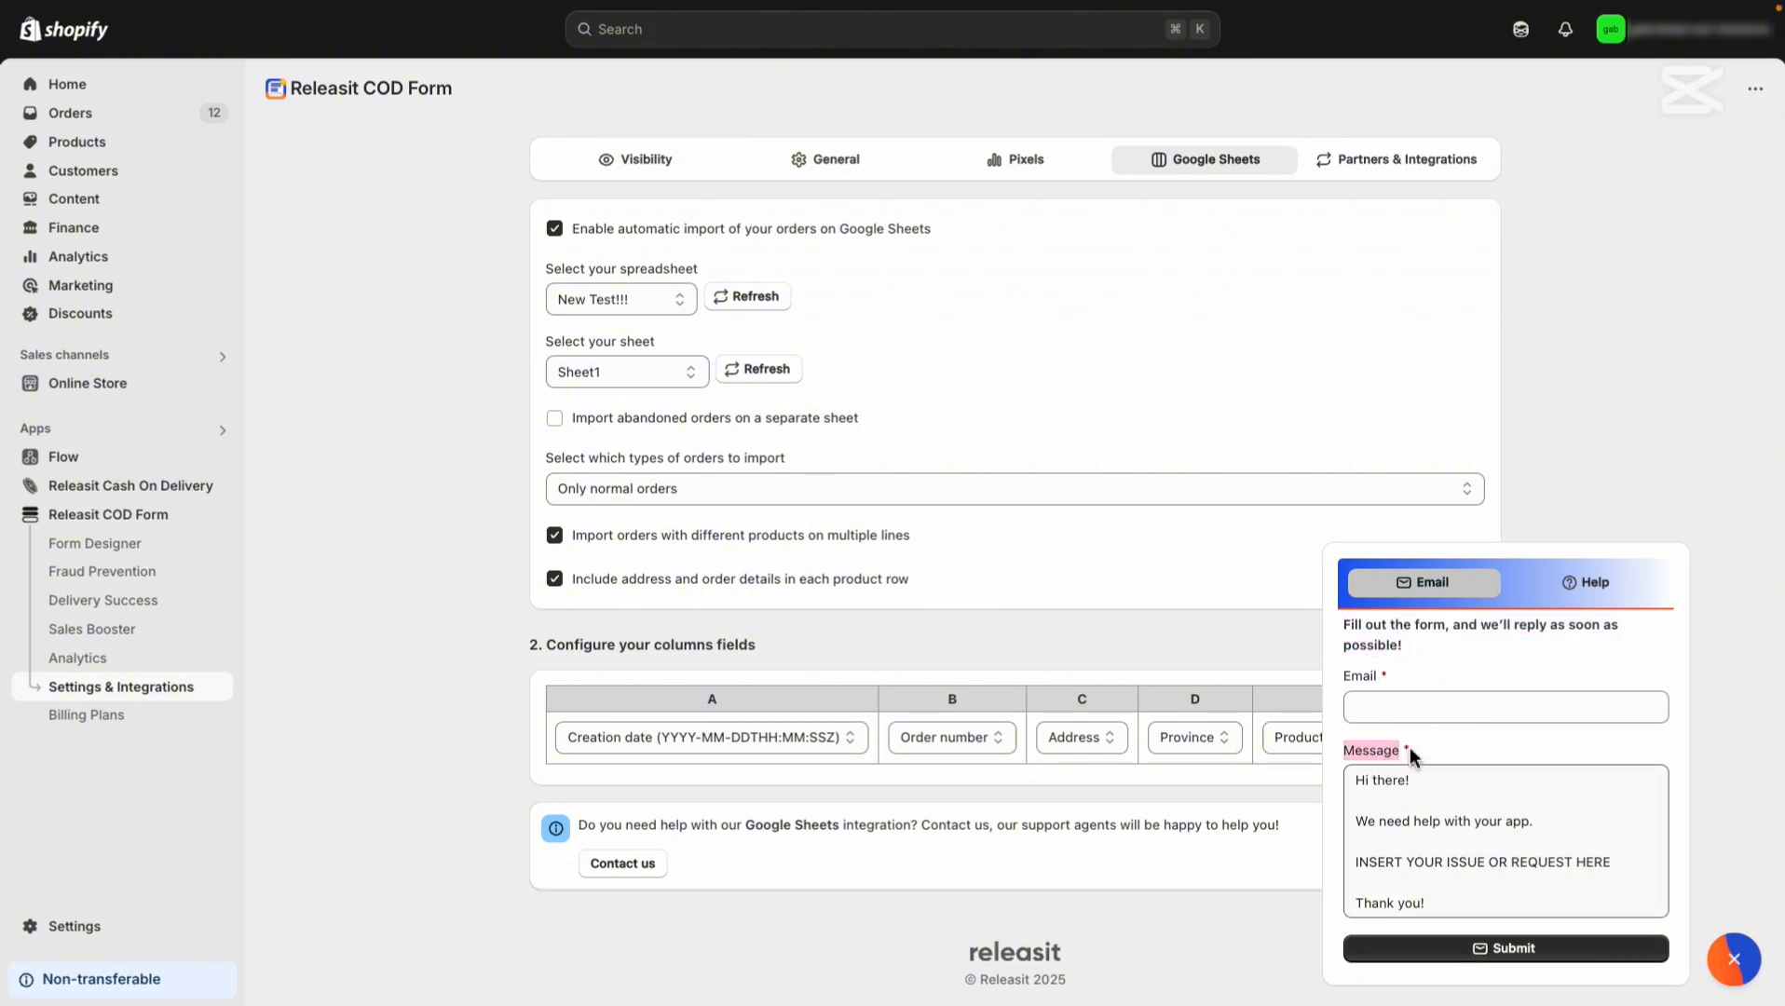
drag(1357, 874, 1634, 861)
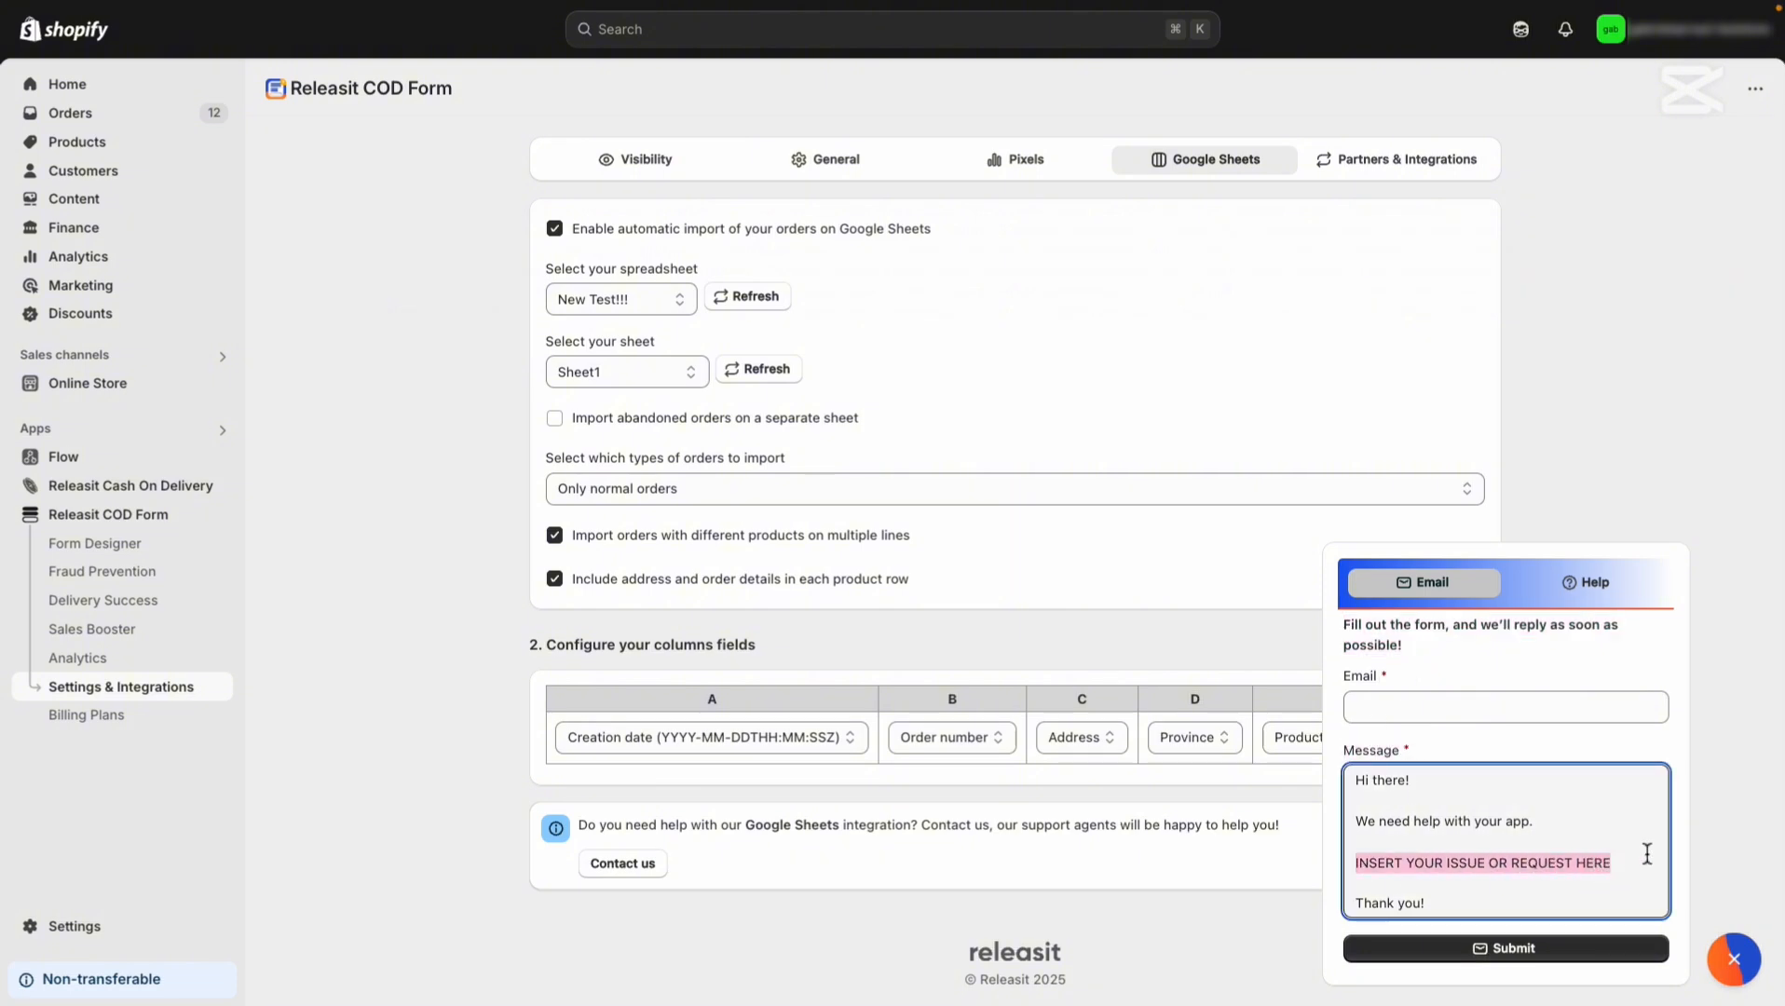